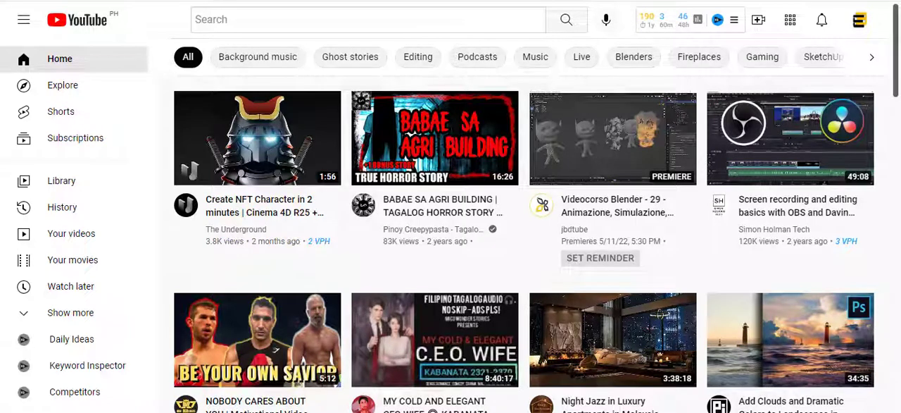
# Search YouTube for mauwiks, open the mauwiks channel and play its Make Money Online [Free Course] playlist
pyautogui.click(70, 21)
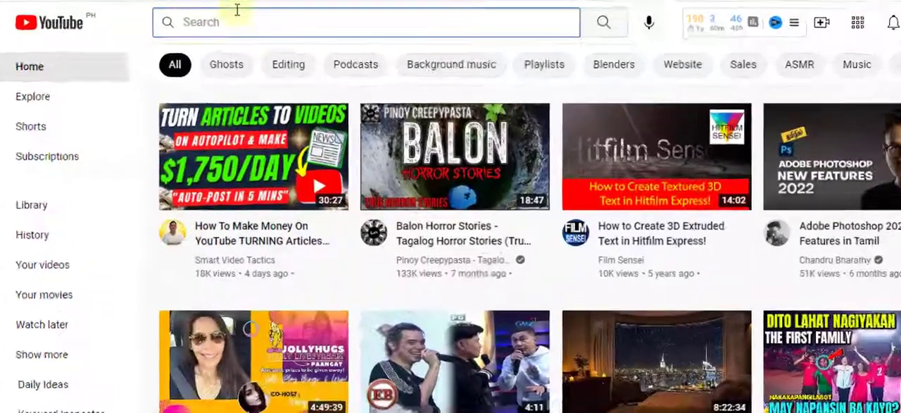
pyautogui.write('mauwiks')
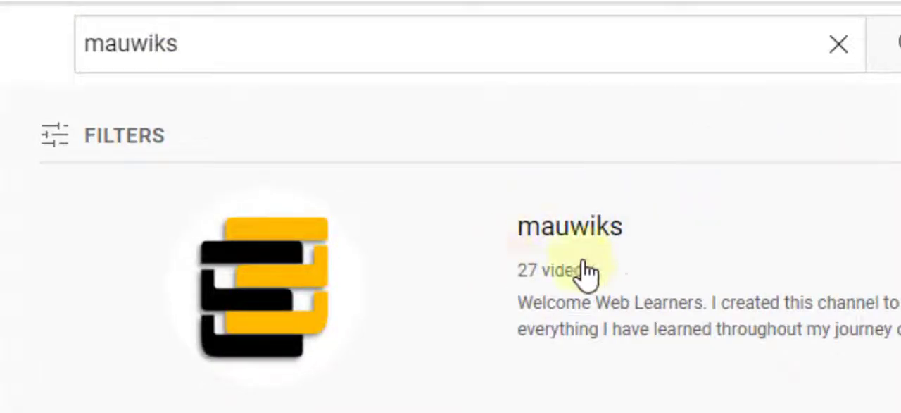
pyautogui.click(582, 234)
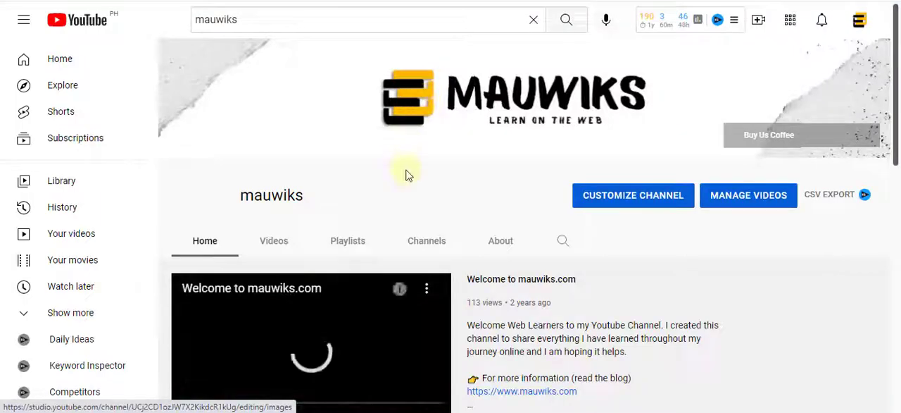
pyautogui.scroll(-1, 405, 173)
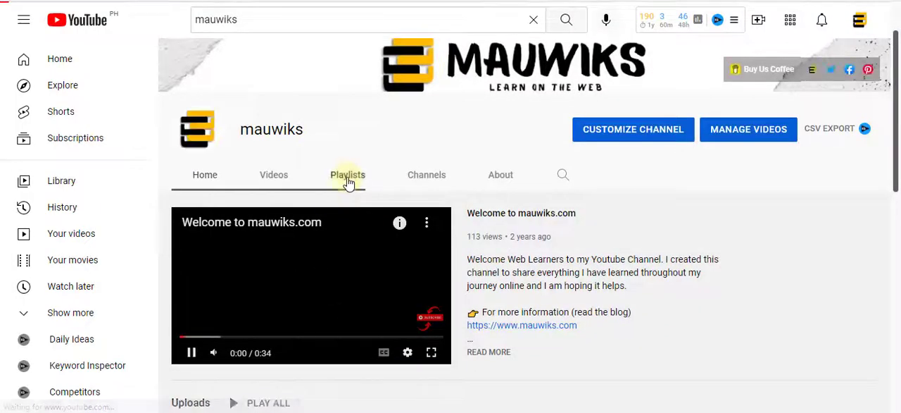
pyautogui.click(348, 182)
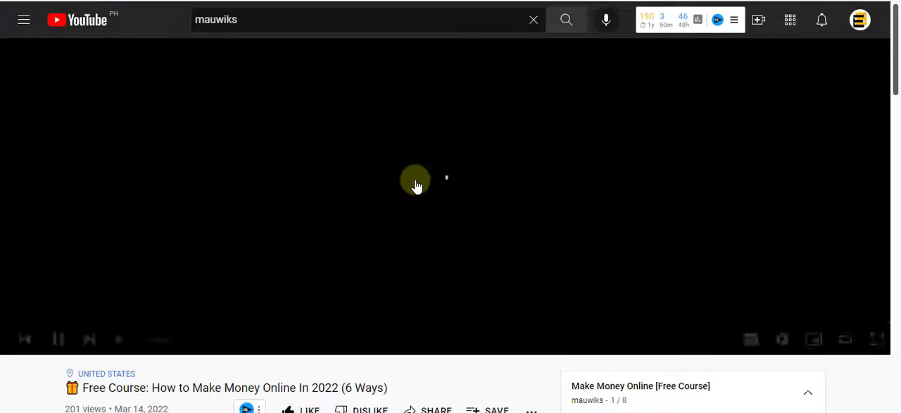
# Pause the playing video and review the list of lessons in the Make Money Online [Free Course] playlist
pyautogui.scroll(-1, 415, 185)
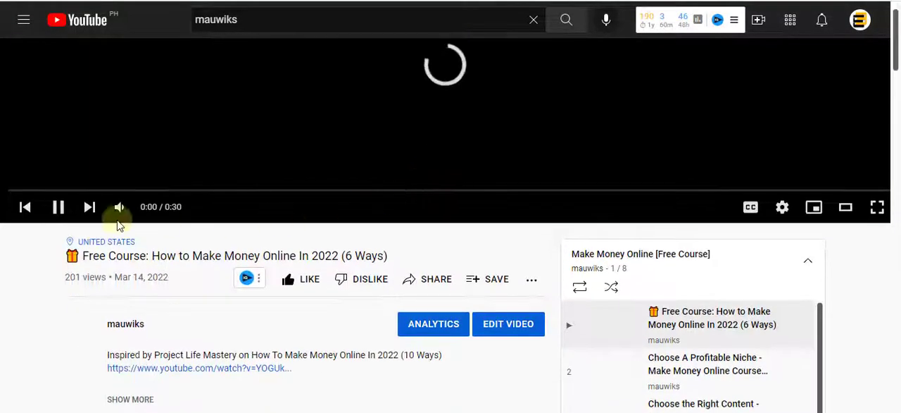
pyautogui.click(59, 208)
pyautogui.scroll(-1, 887, 264)
pyautogui.scroll(-3, 888, 268)
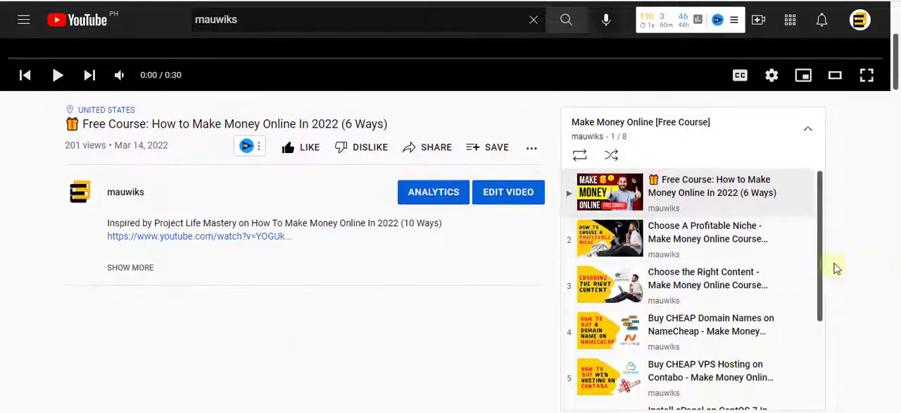
pyautogui.scroll(-2, 648, 256)
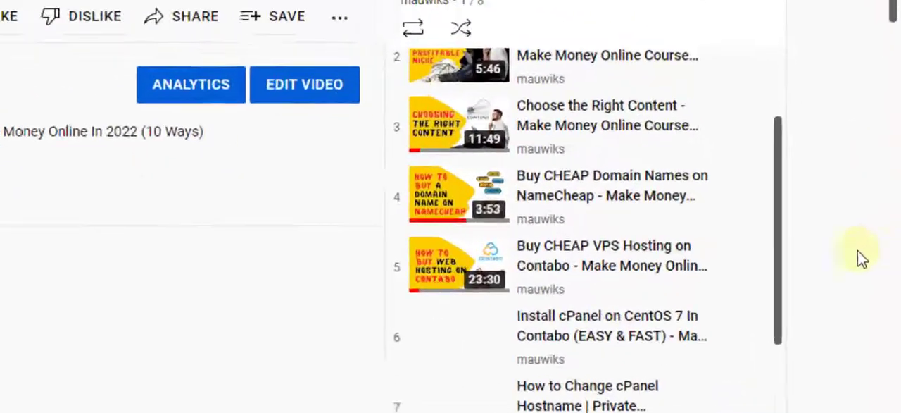
pyautogui.scroll(-2, 690, 287)
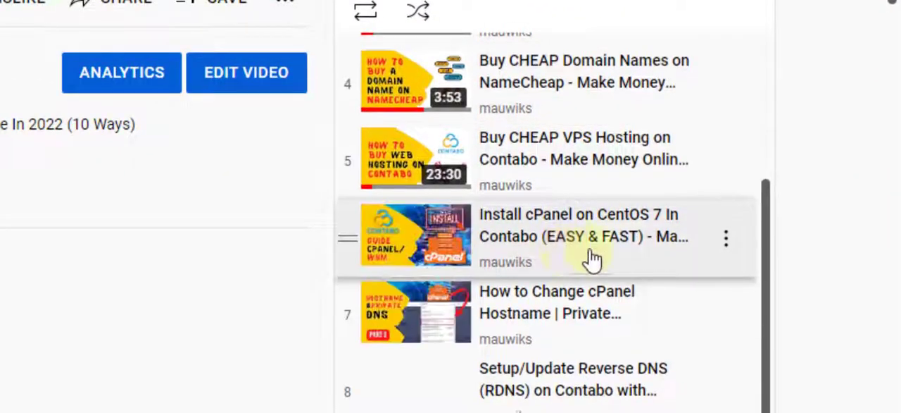
pyautogui.scroll(-3, 879, 237)
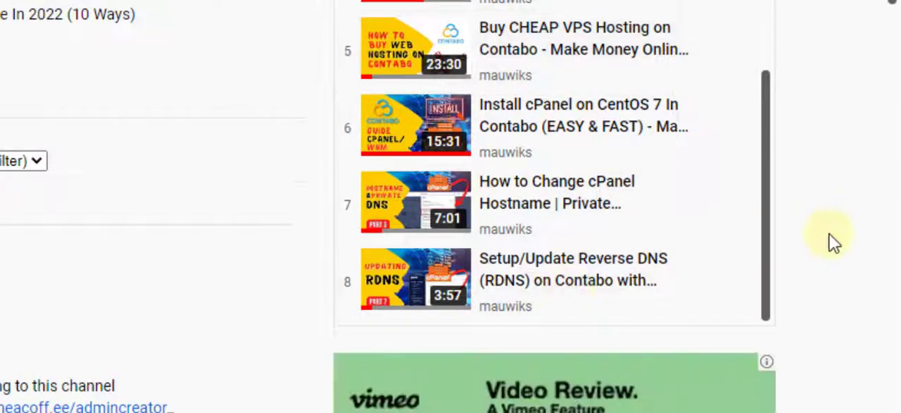
pyautogui.scroll(3, 833, 240)
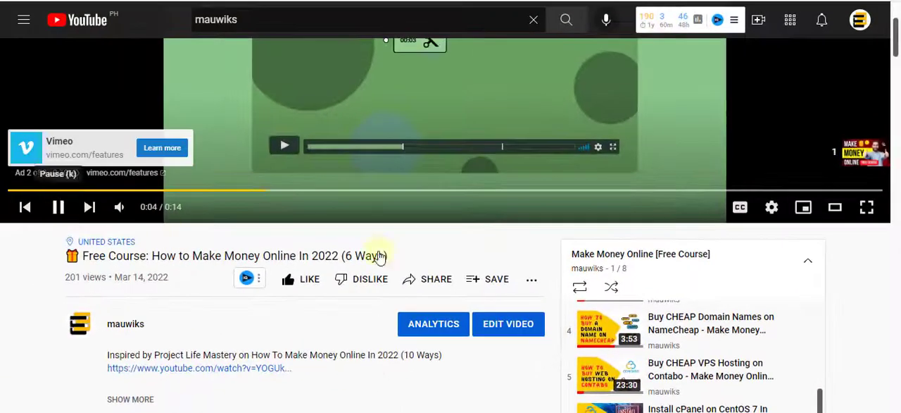
pyautogui.scroll(-5, 869, 272)
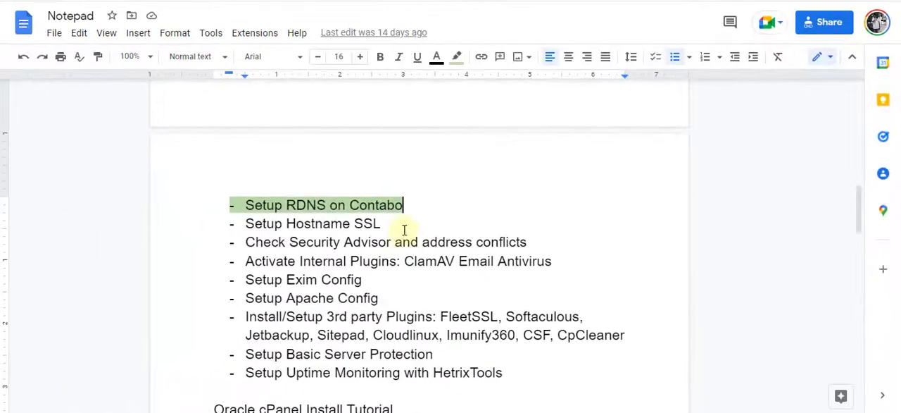
# In the Notepad document, highlight the "Setup Hostname SSL" checklist item in light yellow-orange
pyautogui.moveTo(404, 229); pyautogui.dragTo(229, 224)
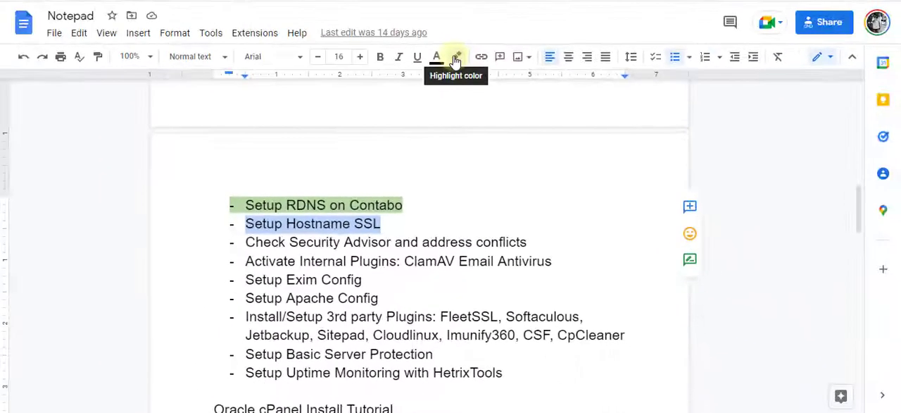
pyautogui.click(456, 59)
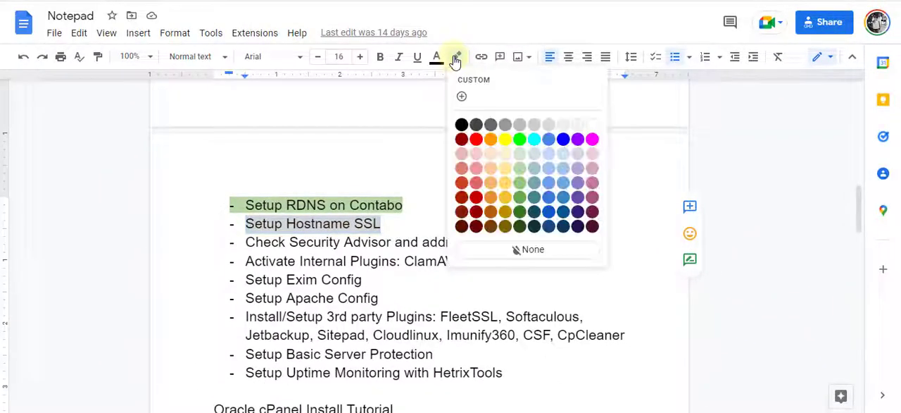
pyautogui.click(505, 182)
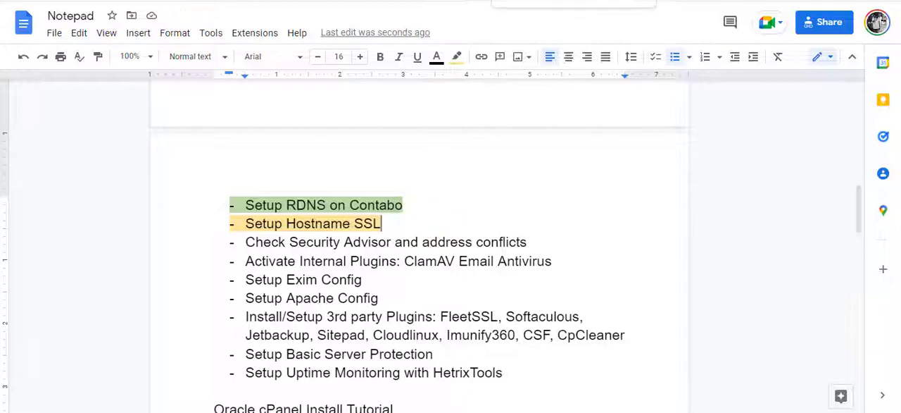
# Switch to Bitvise SSH Client with the cloud.mauwiks.xyz profile and reposition its window over the document
pyautogui.hotkey('alt', 'Tab')
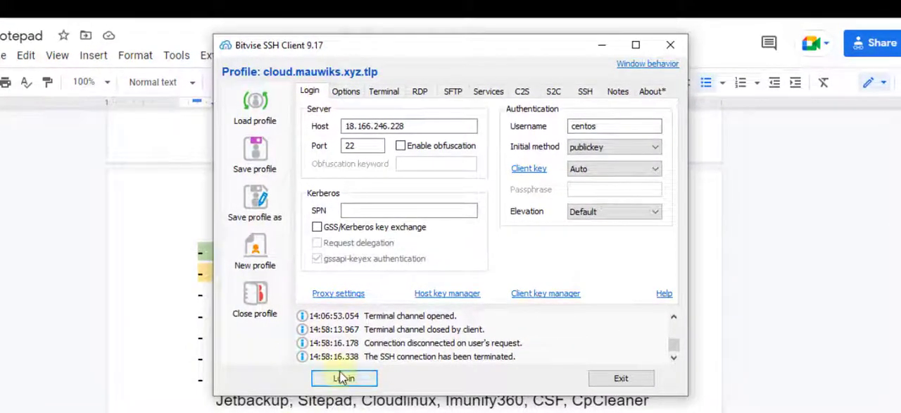
pyautogui.moveTo(368, 44); pyautogui.dragTo(459, 57)
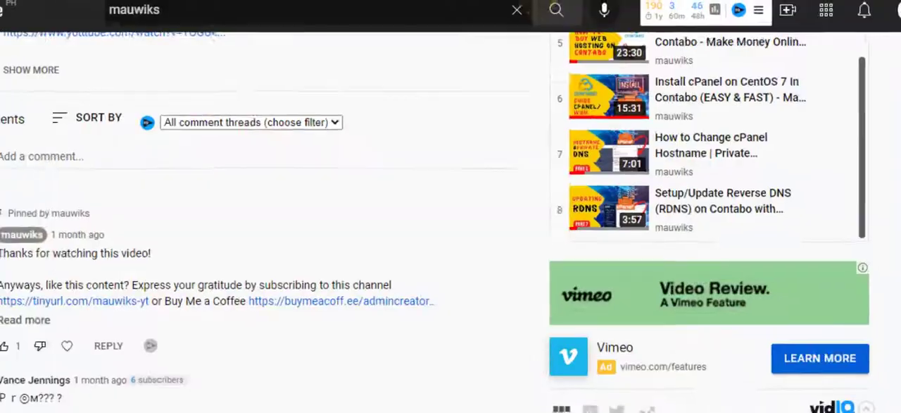
# Return to the YouTube playlist and look through its lessons down to the reverse DNS setup video
pyautogui.scroll(5, 721, 312)
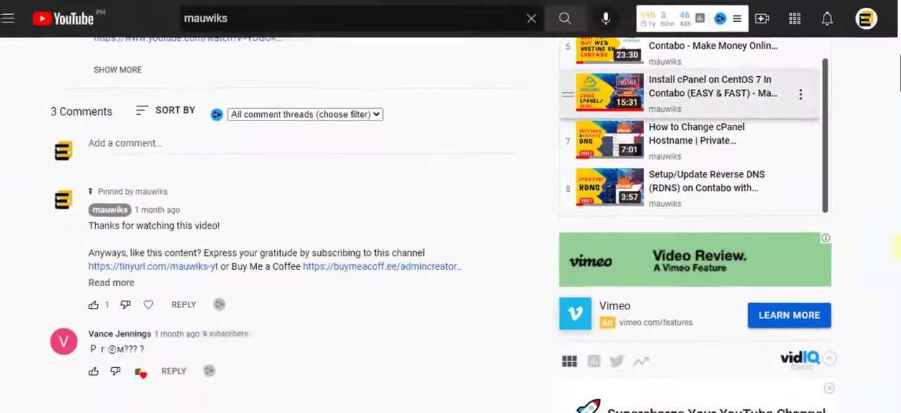
pyautogui.scroll(2, 722, 312)
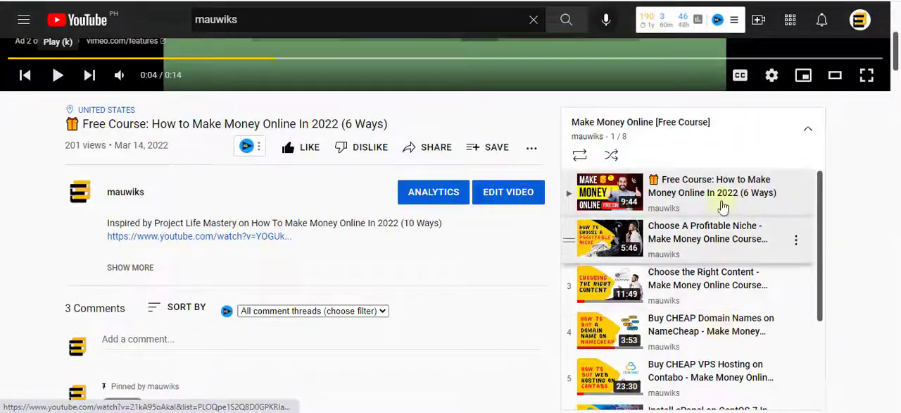
pyautogui.scroll(-1, 841, 202)
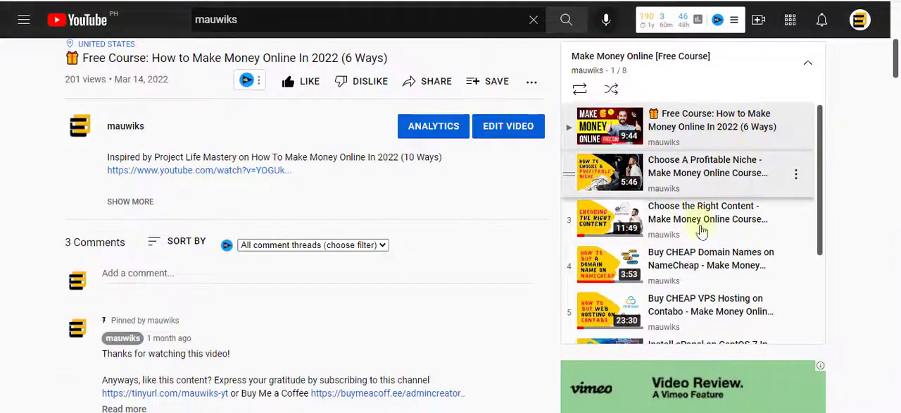
pyautogui.scroll(-2, 648, 231)
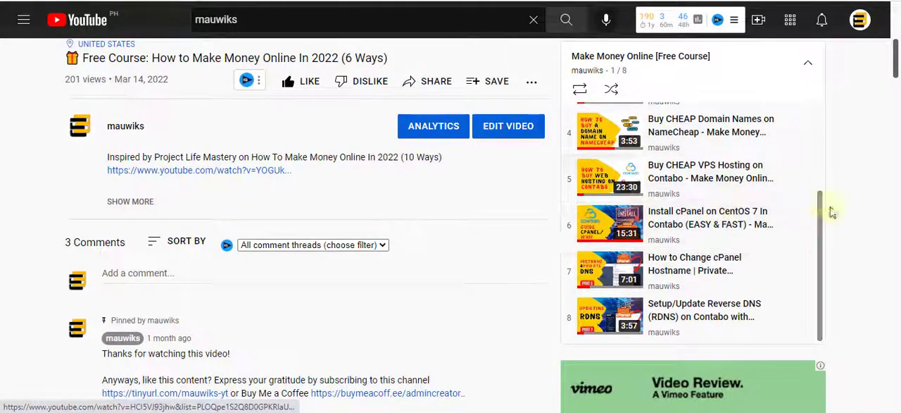
pyautogui.scroll(-2, 859, 239)
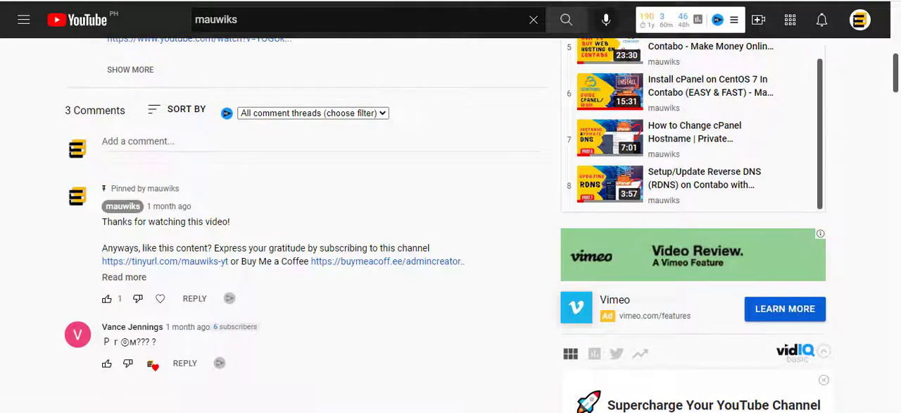
# Switch to Bitvise SSH Client, log in to the server as centos and open a new terminal console
pyautogui.click(527, 412)
pyautogui.click(438, 326)
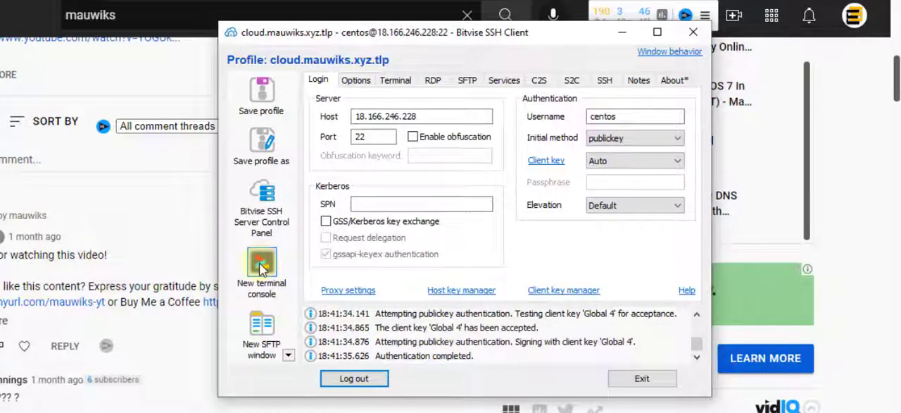
pyautogui.click(262, 267)
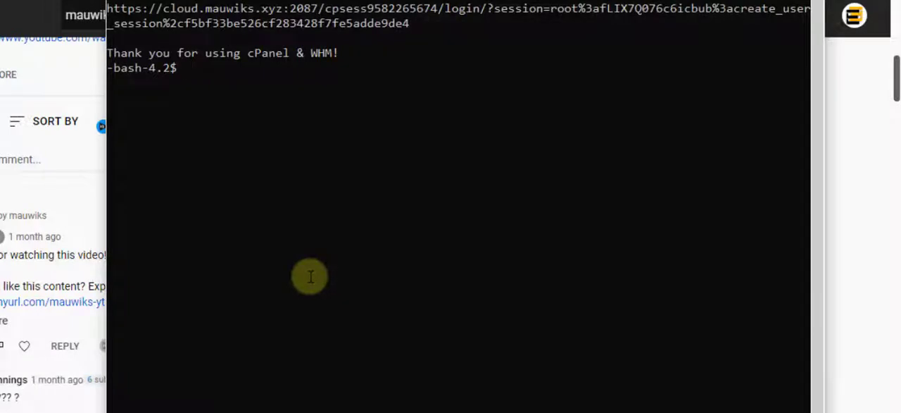
# Run sudo su root in the terminal to switch to the root user
pyautogui.press('Up')
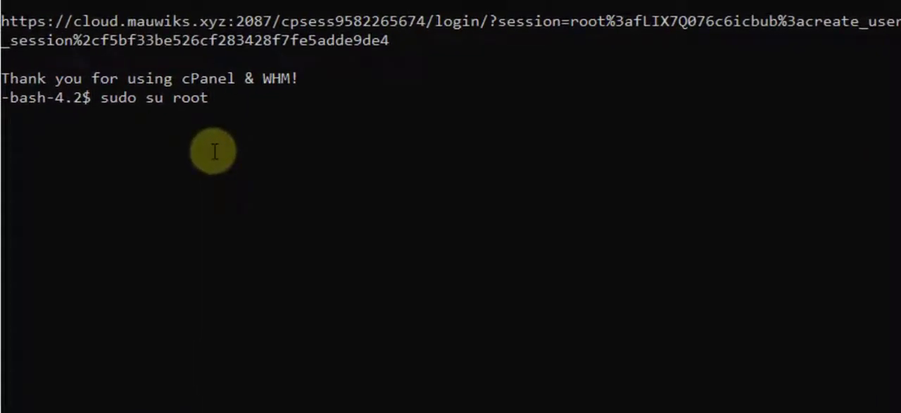
pyautogui.moveTo(326, 0); pyautogui.dragTo(324, 12)
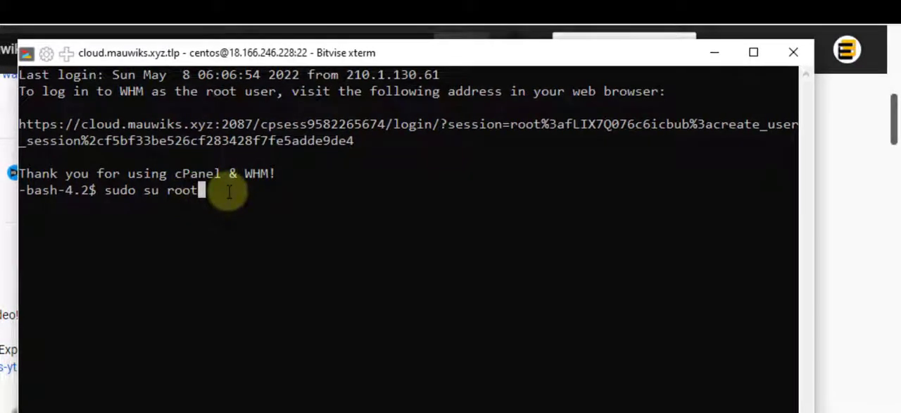
pyautogui.press('Return')
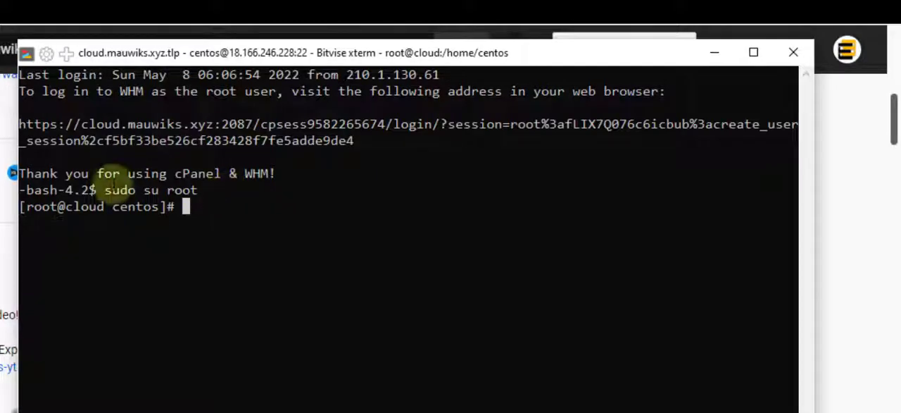
# Run the whmlogin command at the root prompt to generate a WHM login link
pyautogui.doubleClick(41, 206)
pyautogui.click(252, 214)
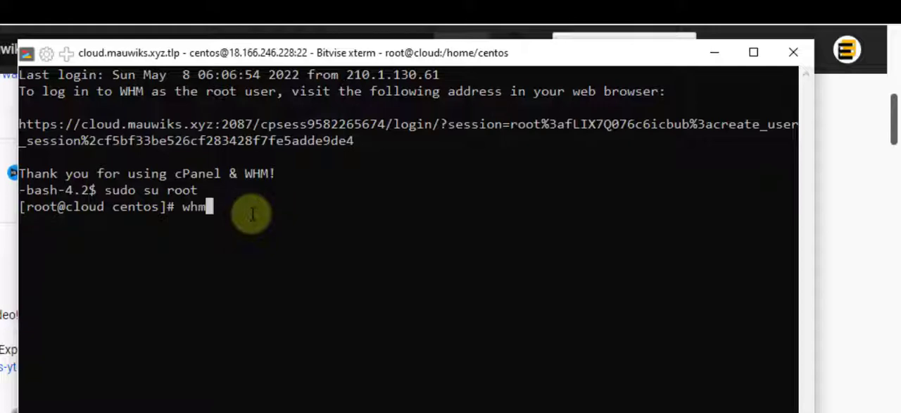
pyautogui.write('whmlogin')
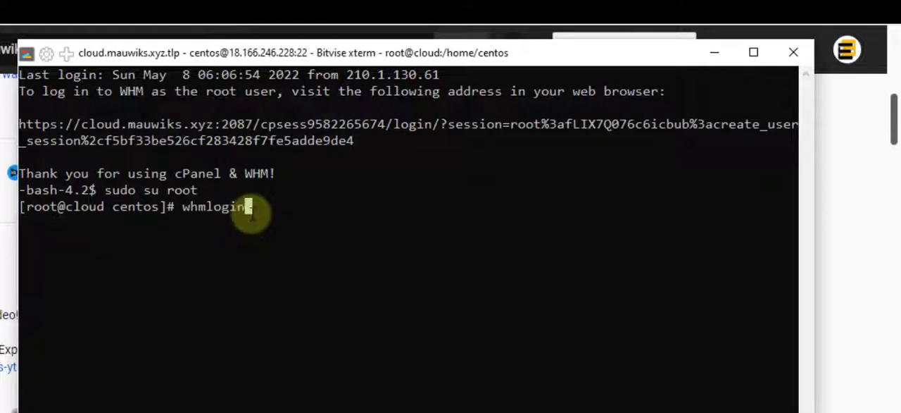
pyautogui.press('Return')
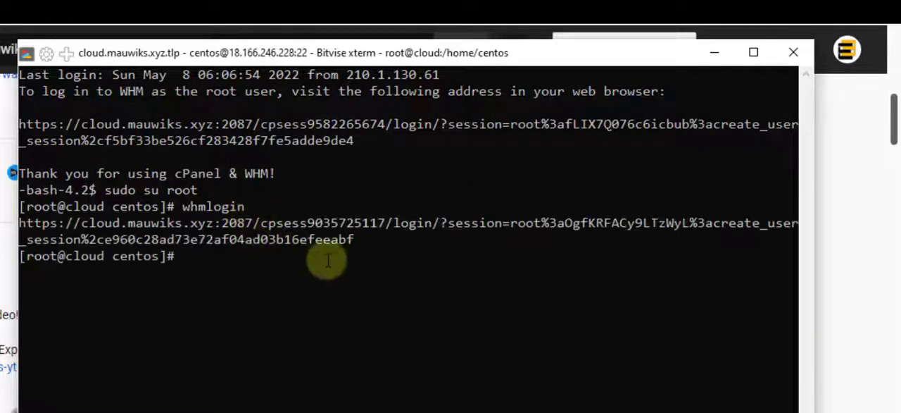
# Copy the WHM login link with its session token from the terminal and open it in the browser
pyautogui.moveTo(356, 239); pyautogui.dragTo(19, 223)
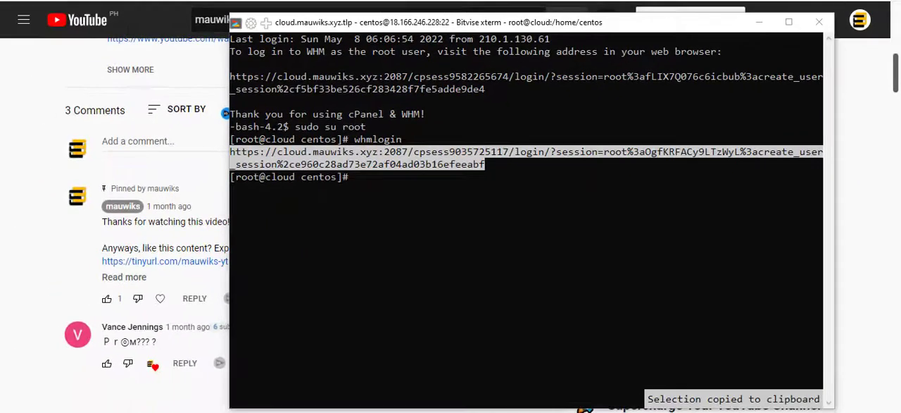
pyautogui.moveTo(406, 412)
pyautogui.click(464, 403)
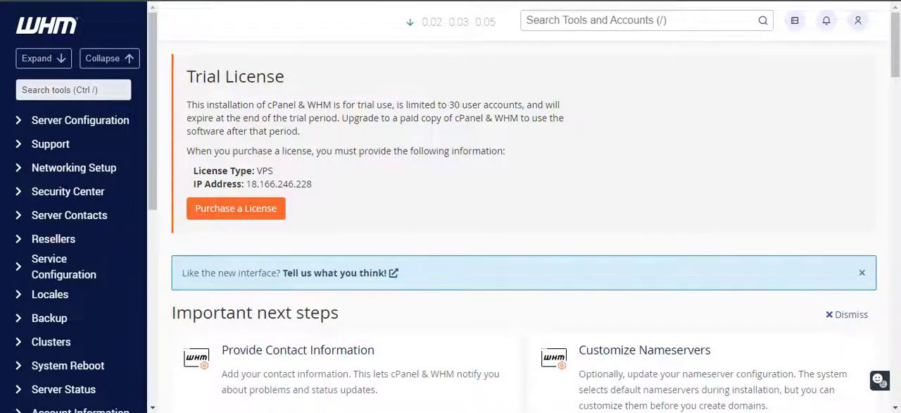
pyautogui.rightClick(240, 0)
pyautogui.click(297, 73)
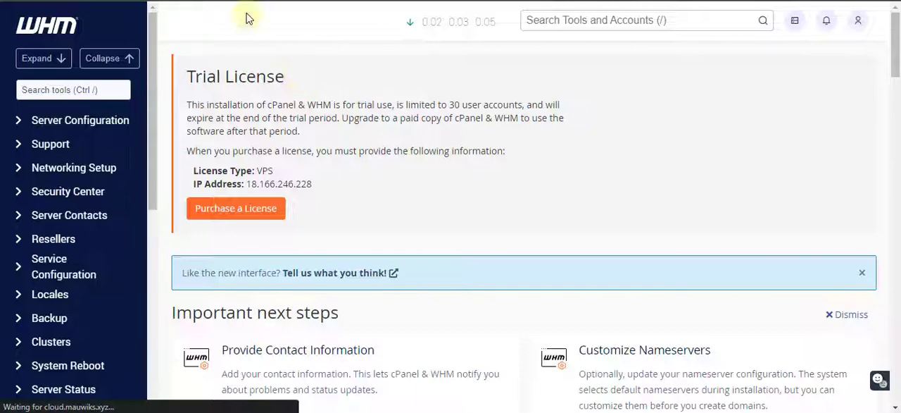
# Check the whmlogin output in the terminal again and return to the WHM home page
pyautogui.click(546, 412)
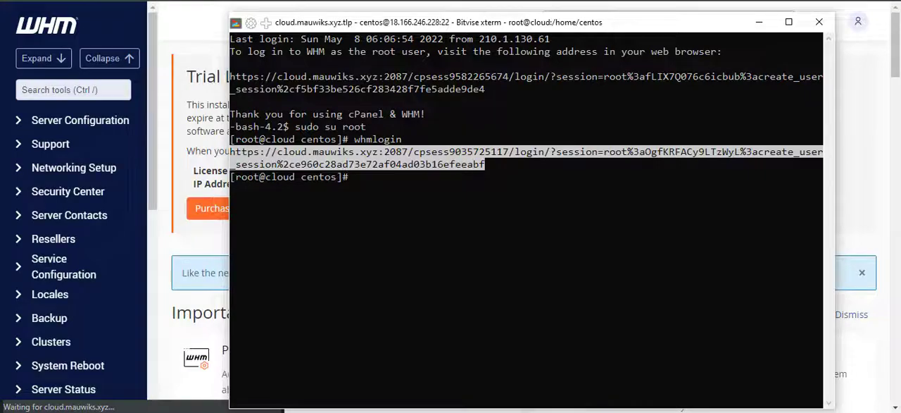
pyautogui.moveTo(405, 412)
pyautogui.click(477, 380)
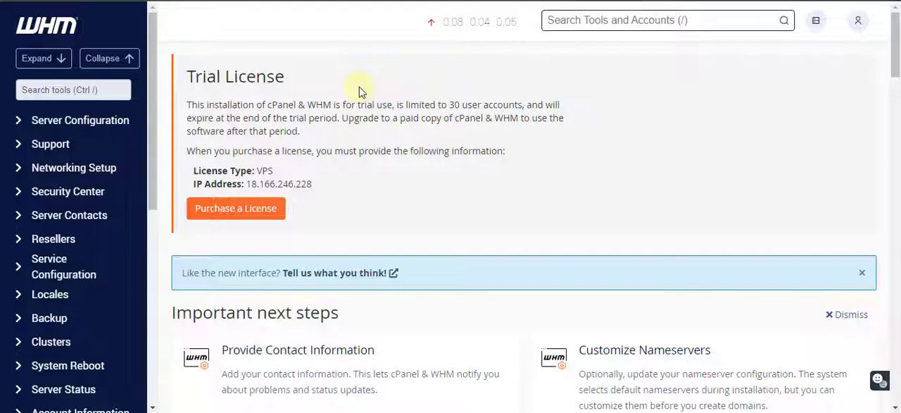
pyautogui.click(376, 87)
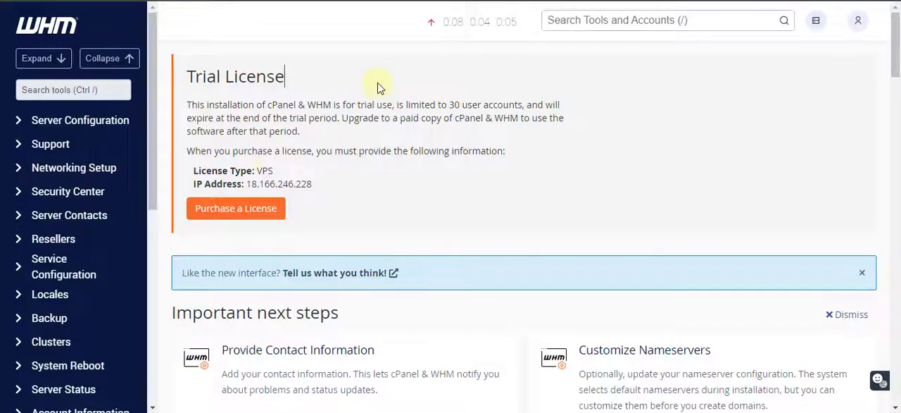
pyautogui.scroll(-3, 391, 156)
pyautogui.scroll(3, 396, 162)
pyautogui.scroll(-2, 335, 119)
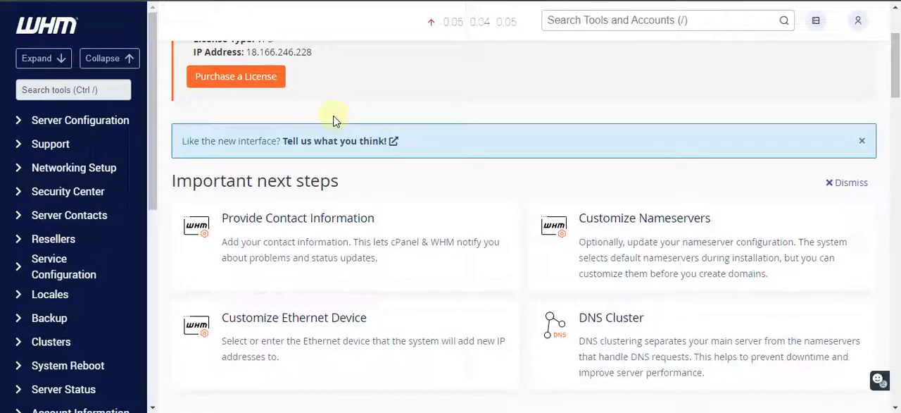
pyautogui.scroll(-3, 335, 120)
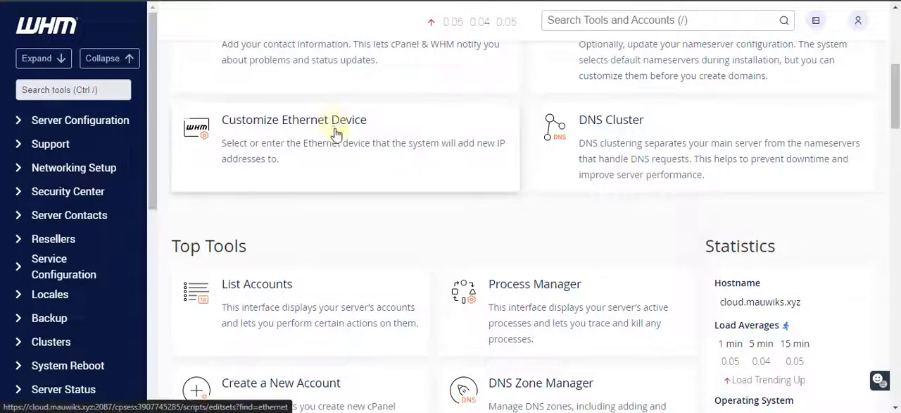
pyautogui.scroll(3, 335, 134)
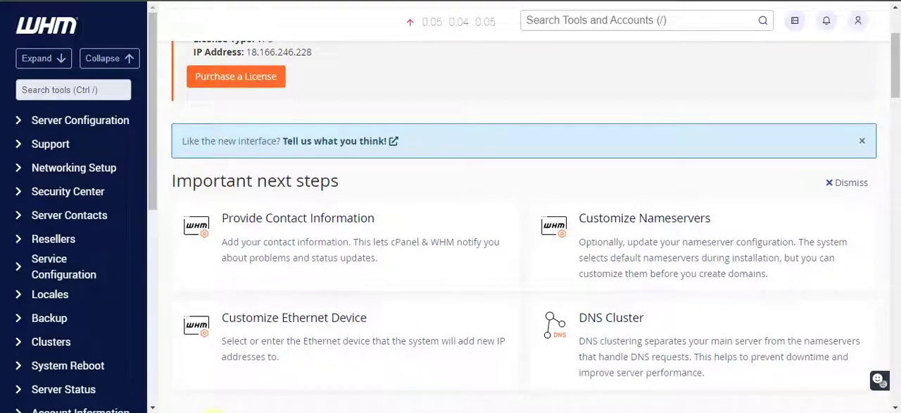
pyautogui.press('super')
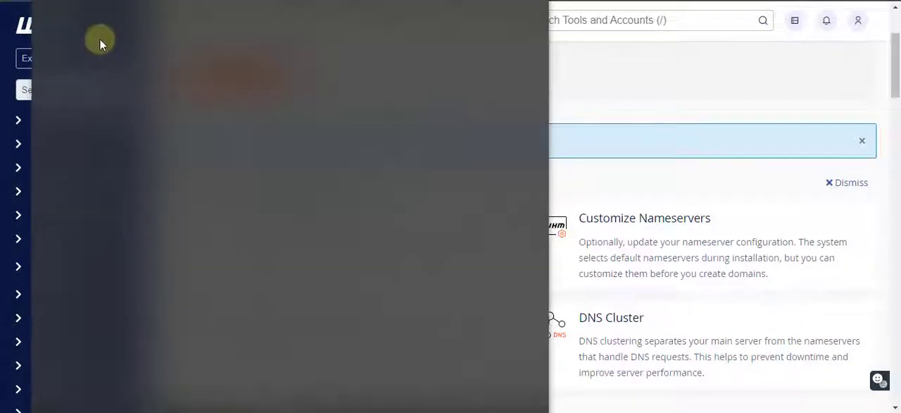
pyautogui.write('note')
pyautogui.click(92, 60)
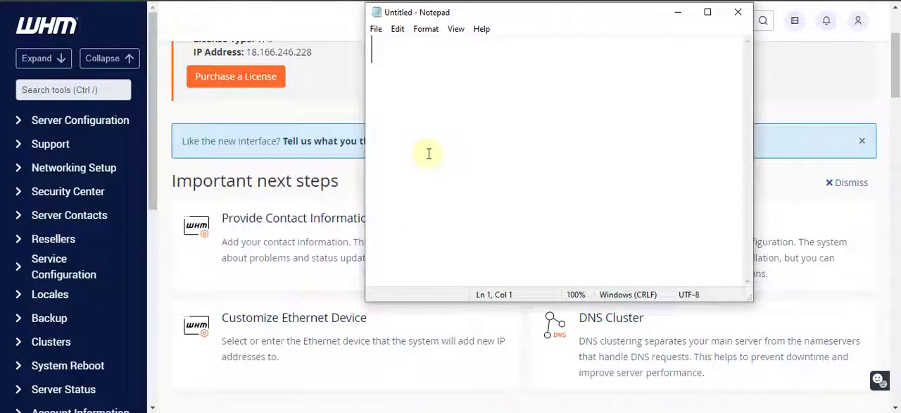
pyautogui.write('cloud.dom')
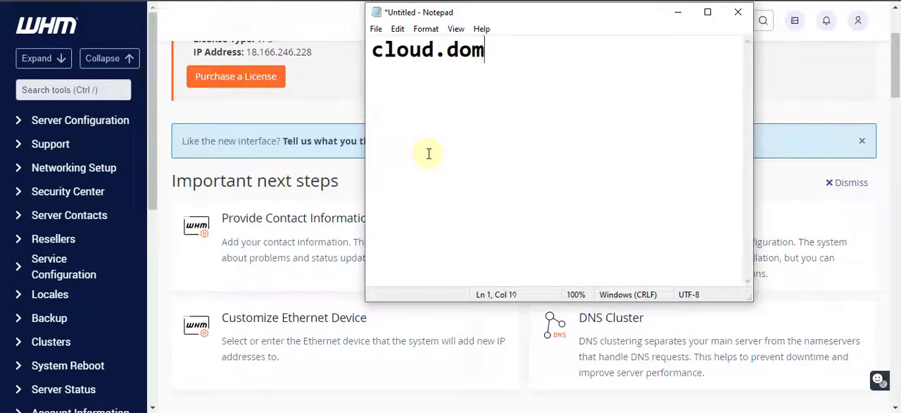
pyautogui.write('ain.com:2087')
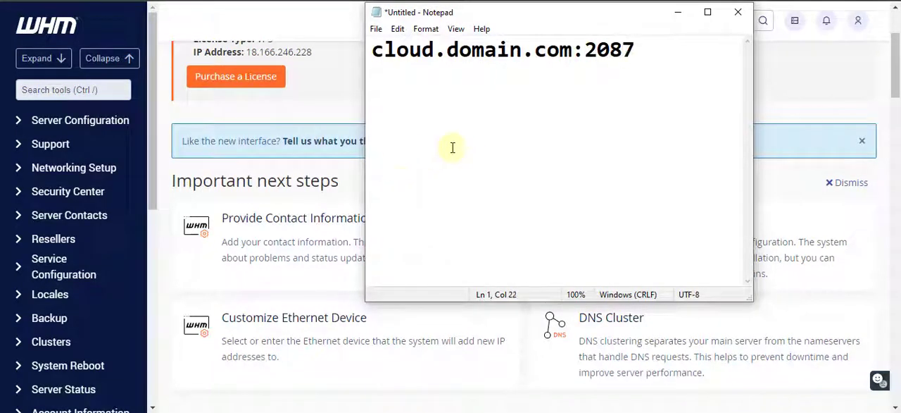
pyautogui.moveTo(670, 42); pyautogui.dragTo(336, 44)
pyautogui.click(375, 50)
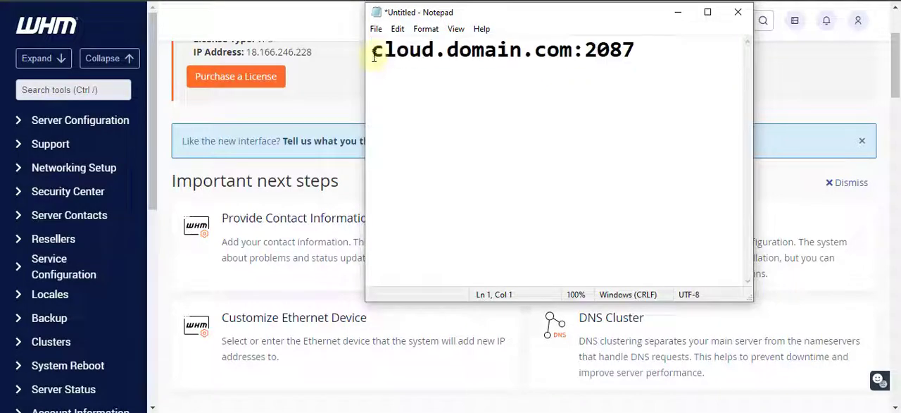
pyautogui.write('http://')
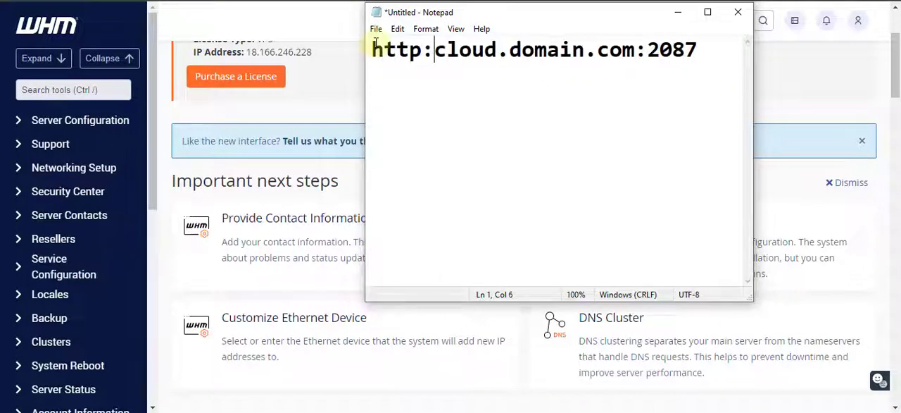
pyautogui.moveTo(724, 44); pyautogui.dragTo(321, 44)
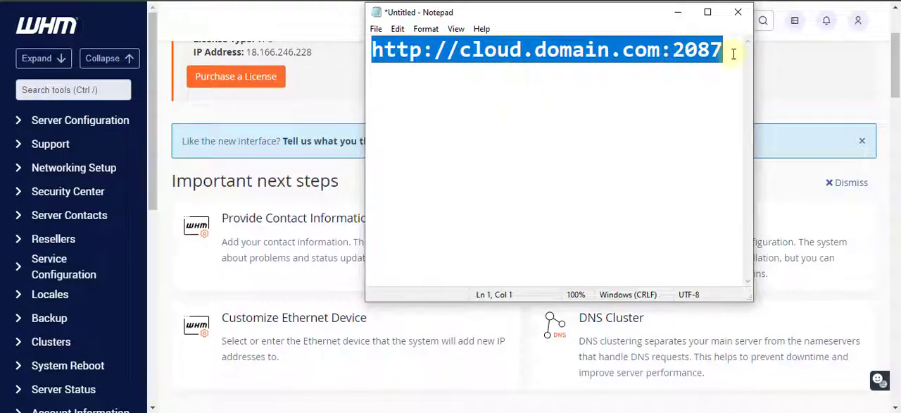
# Add the lines "Username" and "Password" below the WHM address in the note
pyautogui.click(725, 87)
pyautogui.press('Return')
pyautogui.write('Username')
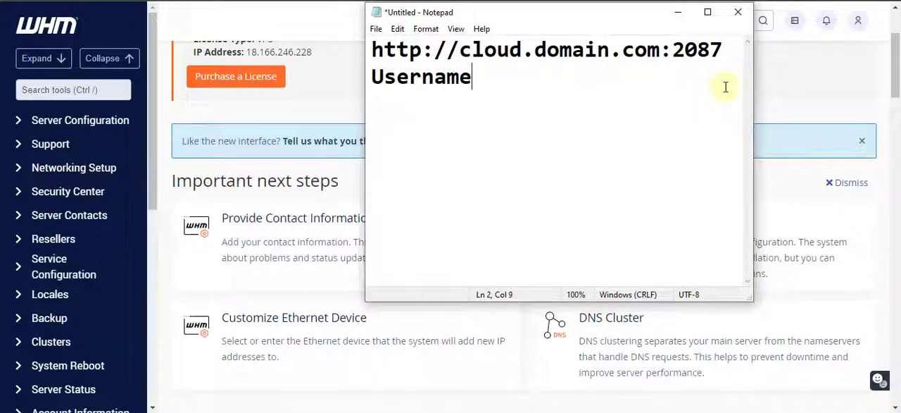
pyautogui.press('Return')
pyautogui.write('Password')
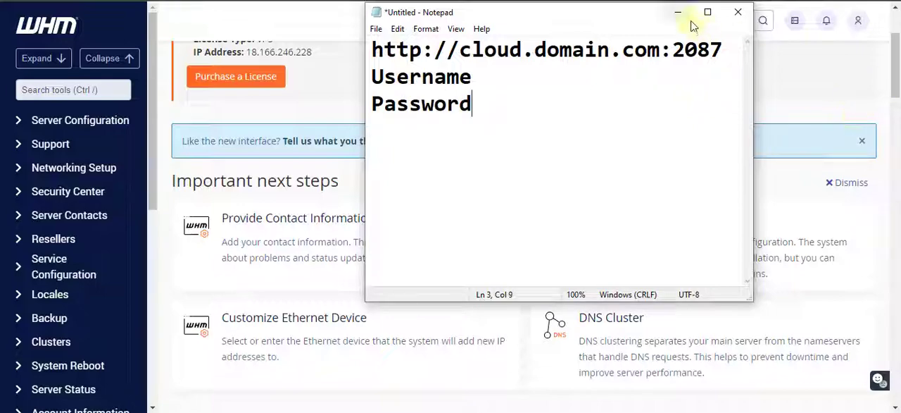
pyautogui.moveTo(487, 104); pyautogui.dragTo(371, 80)
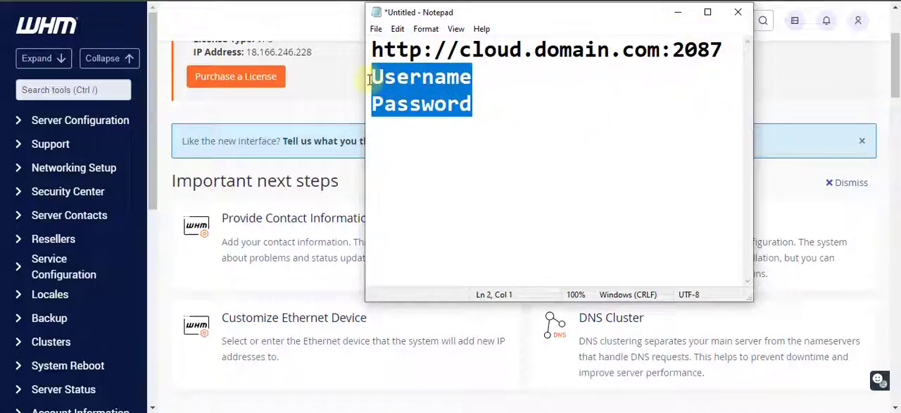
# Add the line "whmlogin in ssh to generate a link" after a blank line in the note, and return to the WHM home page
pyautogui.click(475, 105)
pyautogui.press('Return')
pyautogui.press('Return')
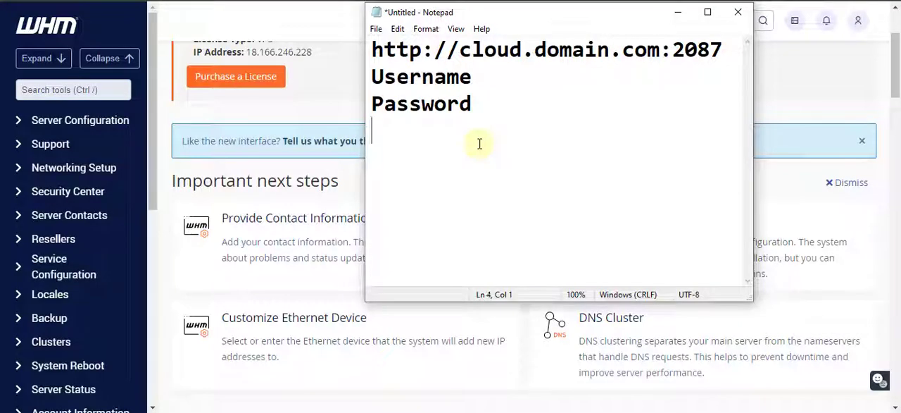
pyautogui.write('WH')
pyautogui.press('BackSpace')
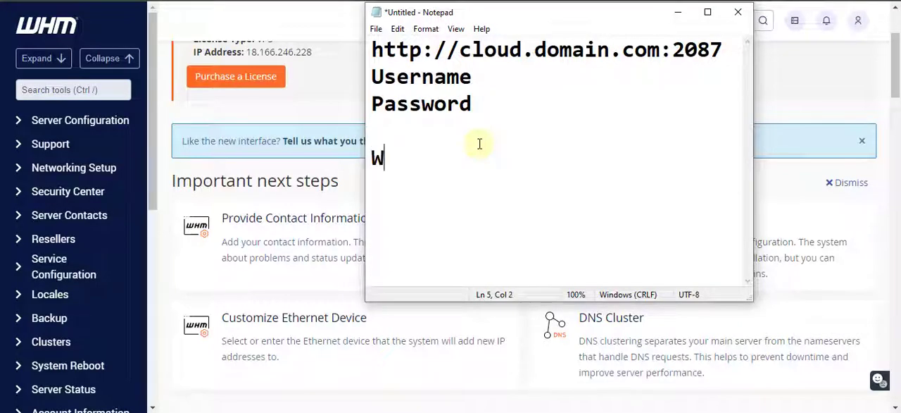
pyautogui.press('BackSpace')
pyautogui.write('whmlo')
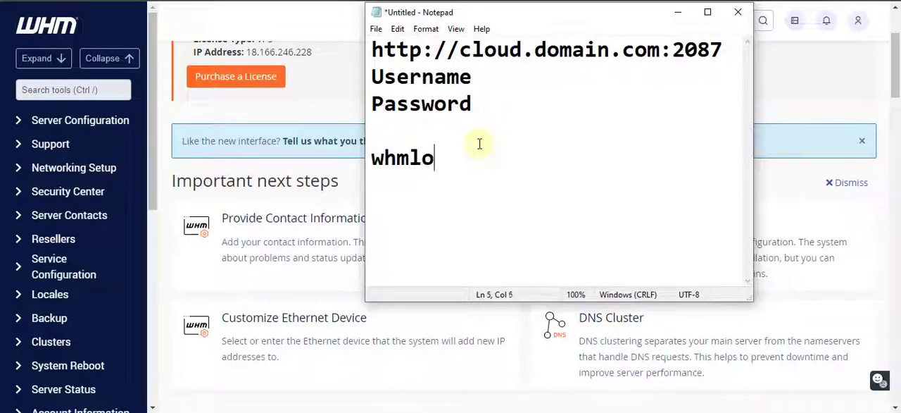
pyautogui.write('gin in ')
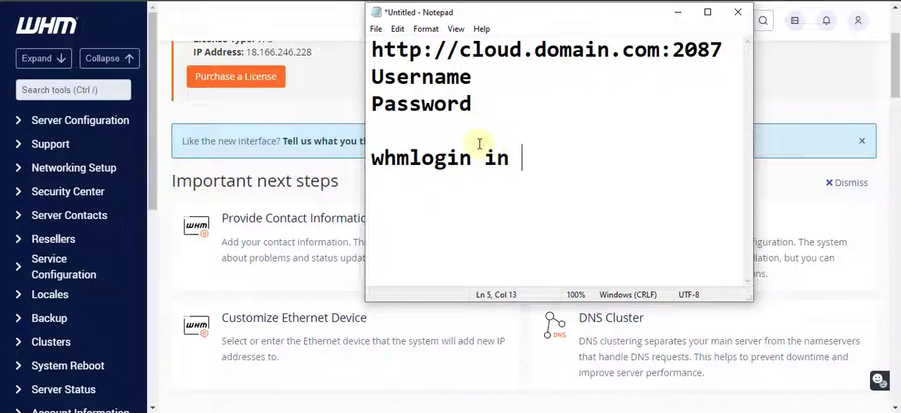
pyautogui.write('ssh')
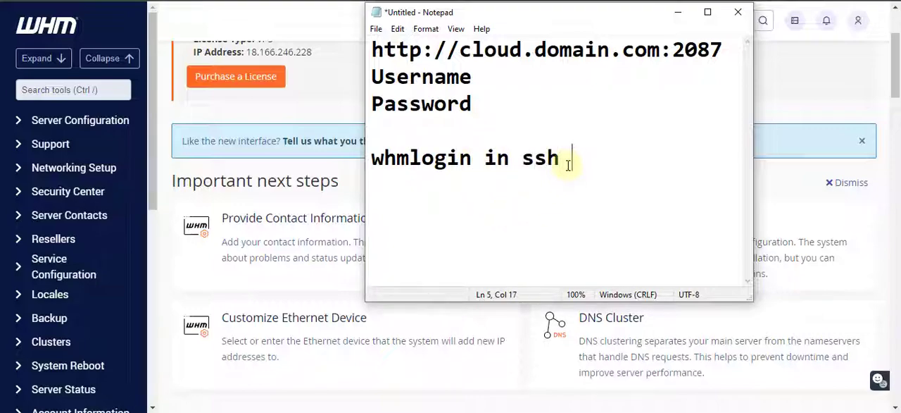
pyautogui.write(' to generate a l')
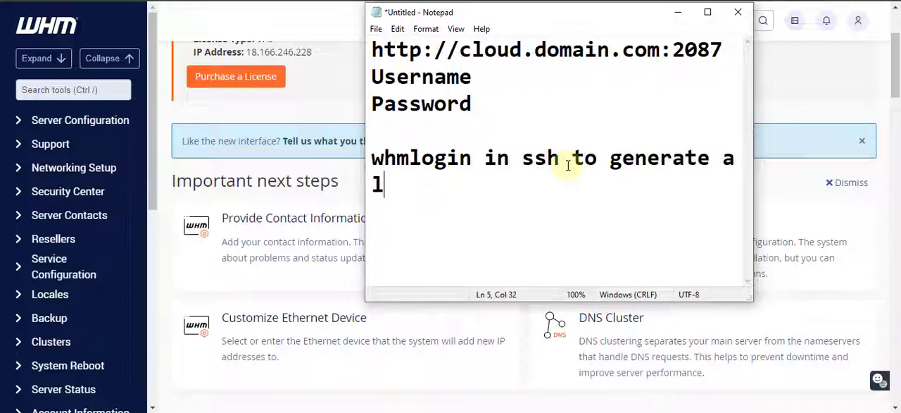
pyautogui.write('ink')
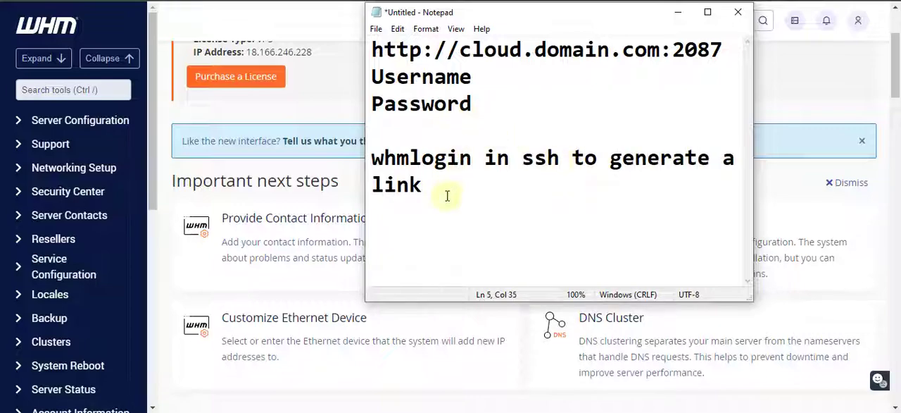
pyautogui.click(205, 1)
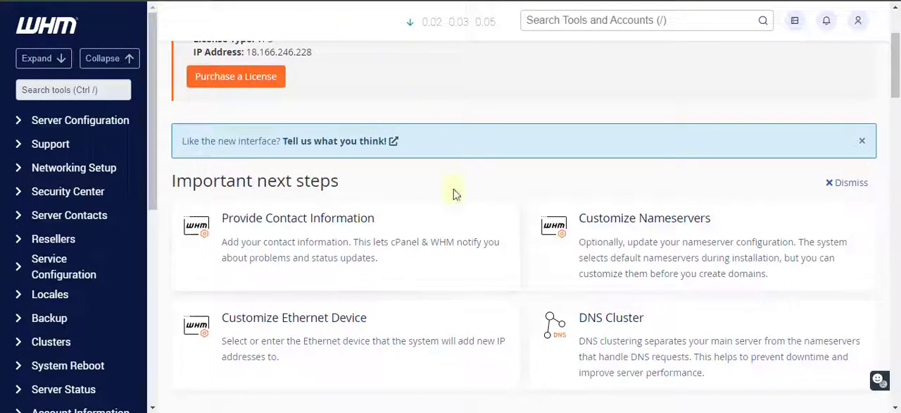
pyautogui.scroll(2, 437, 221)
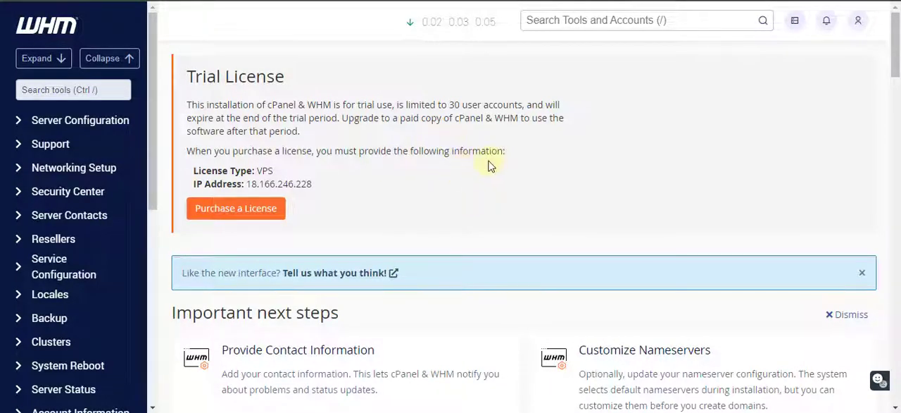
pyautogui.scroll(-2, 344, 192)
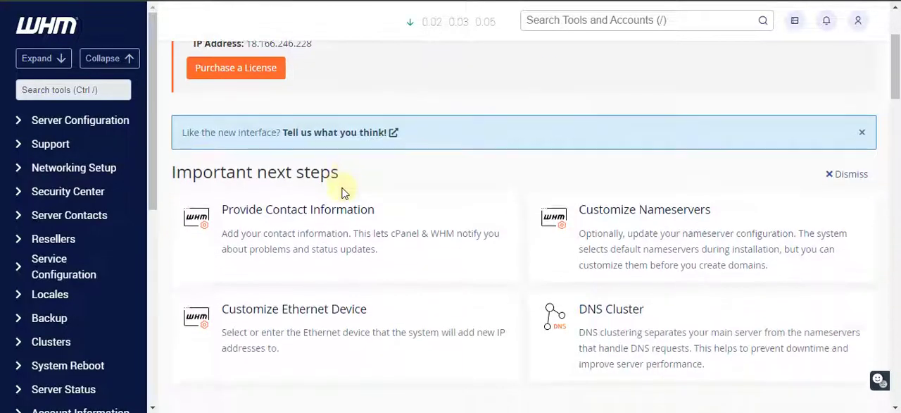
pyautogui.scroll(2, 344, 192)
pyautogui.scroll(-4, 344, 192)
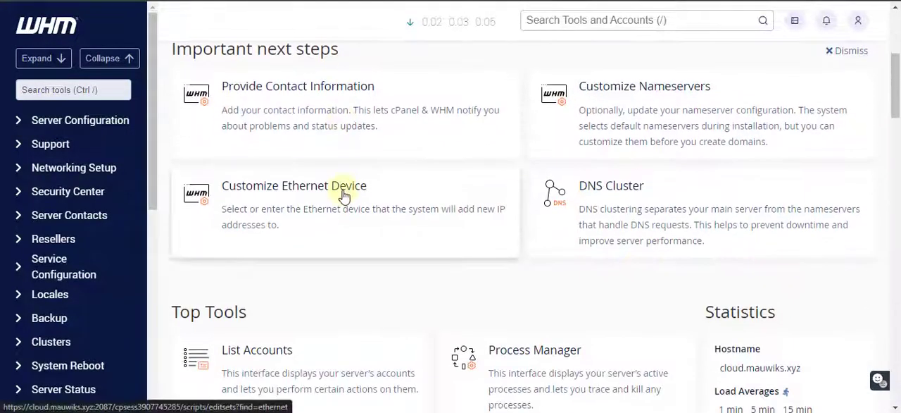
pyautogui.scroll(-2, 344, 192)
pyautogui.scroll(6, 344, 196)
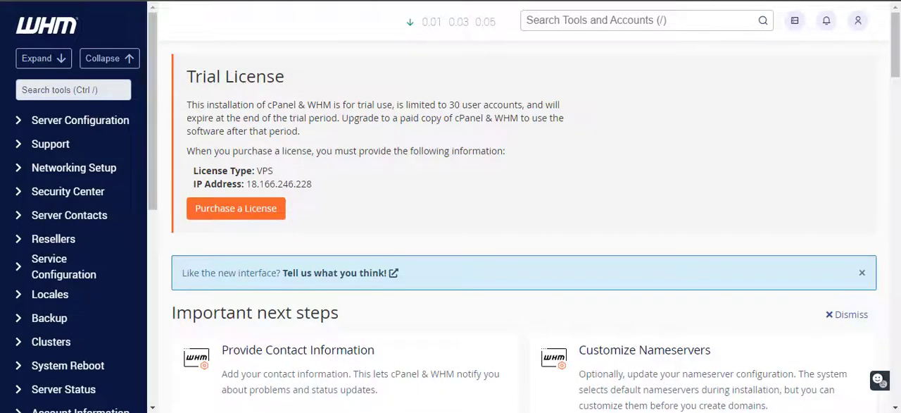
# Check the browser's site connection information for cloud.mauwiks.xyz:2087 and return to the full WHM page
pyautogui.click(626, 20)
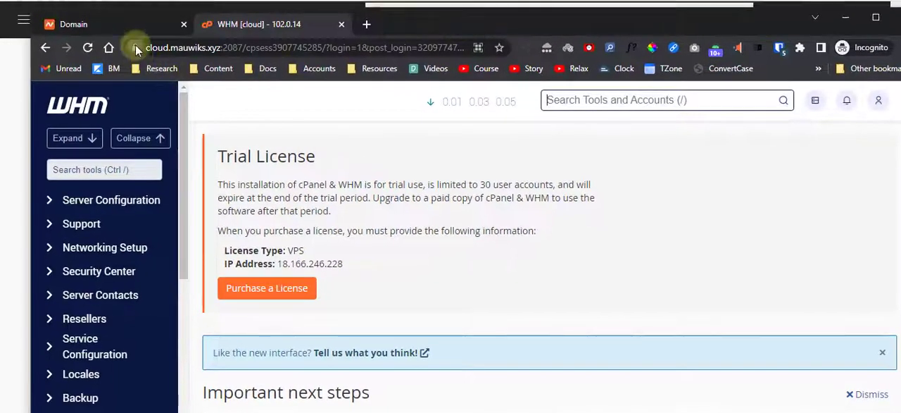
pyautogui.click(135, 47)
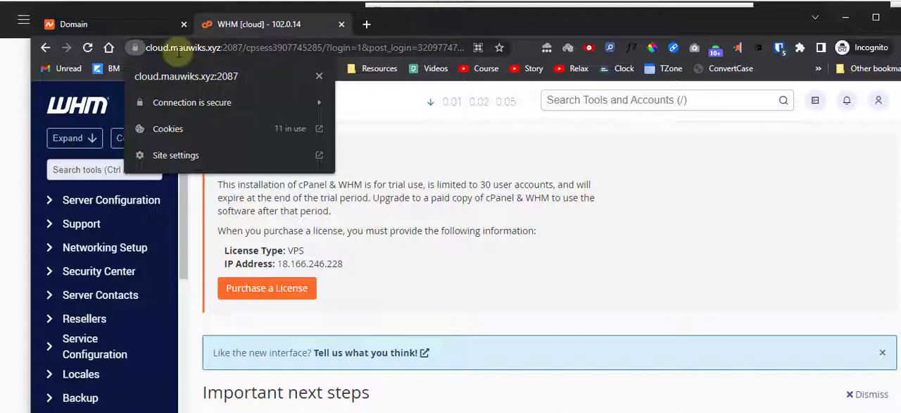
pyautogui.doubleClick(409, 23)
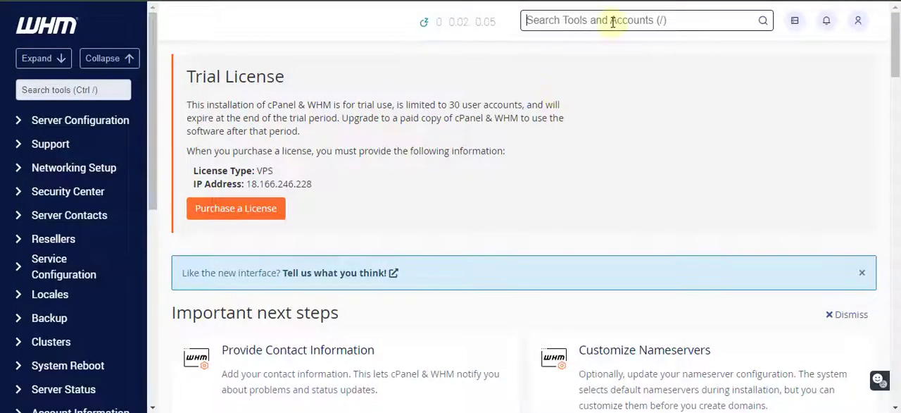
# Search the WHM tools for "ssl", open SSL/TLS Configuration, and look over its options and the related SSL/TLS tools
pyautogui.write('ssl')
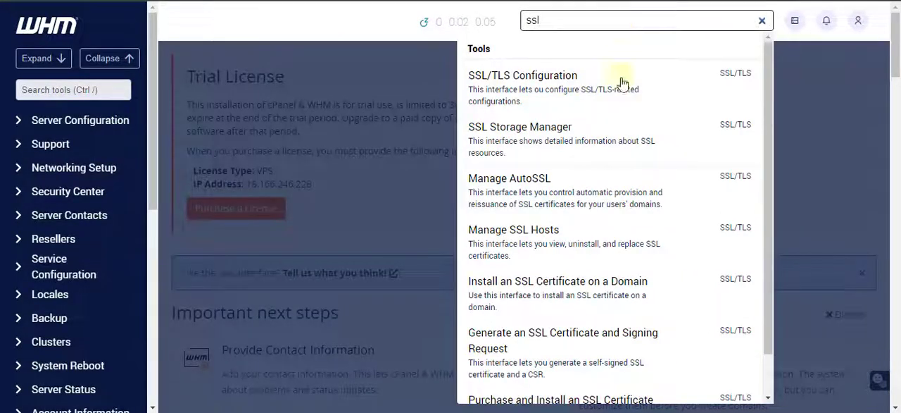
pyautogui.scroll(-1, 604, 235)
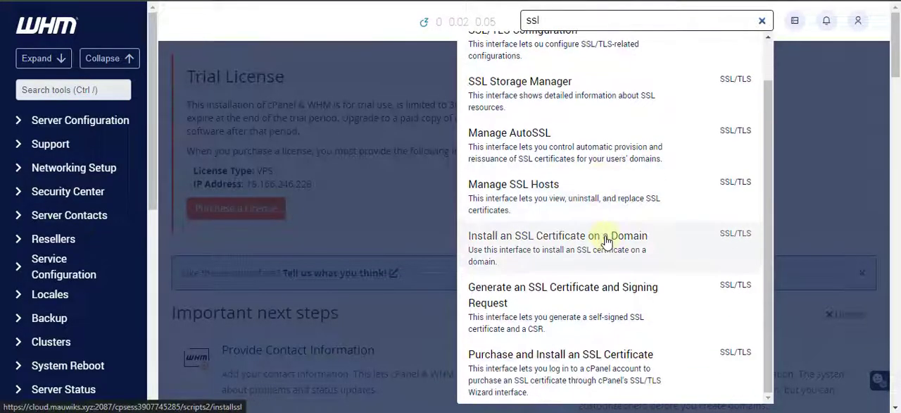
pyautogui.scroll(-1, 608, 243)
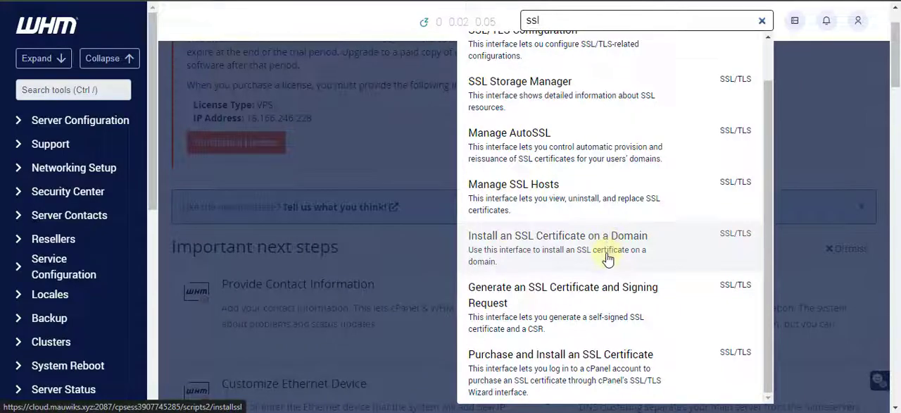
pyautogui.scroll(1, 608, 259)
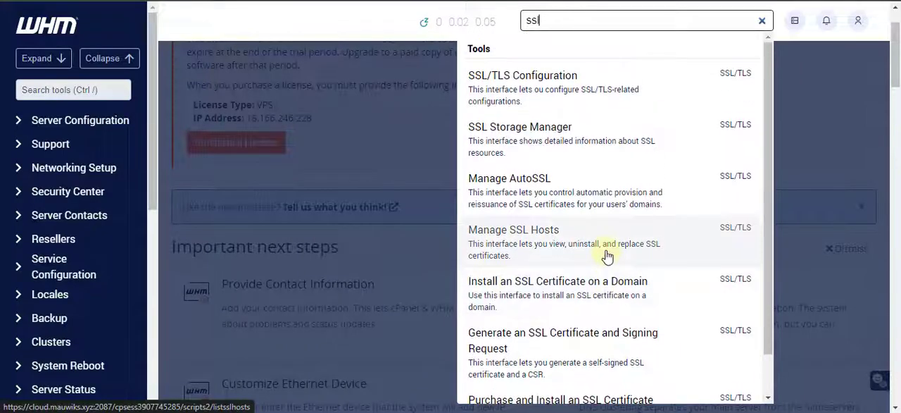
pyautogui.click(545, 95)
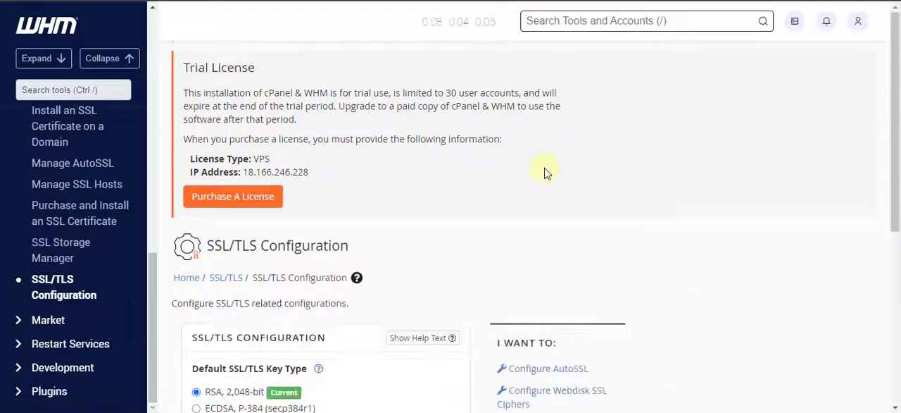
pyautogui.scroll(-2, 546, 172)
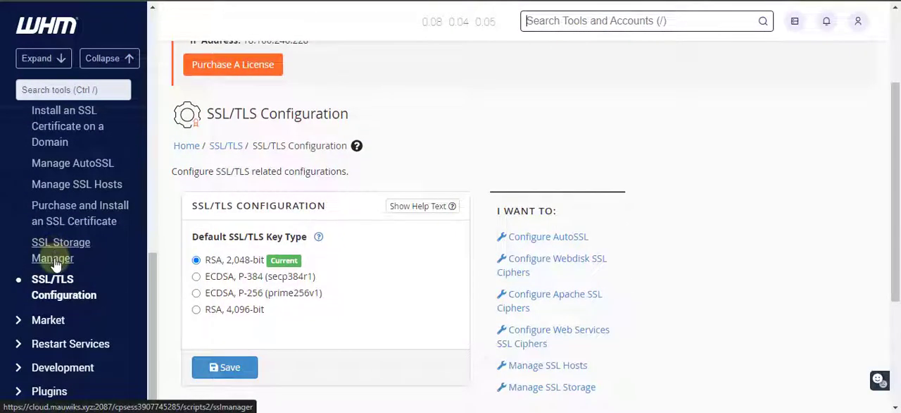
pyautogui.scroll(3, 49, 260)
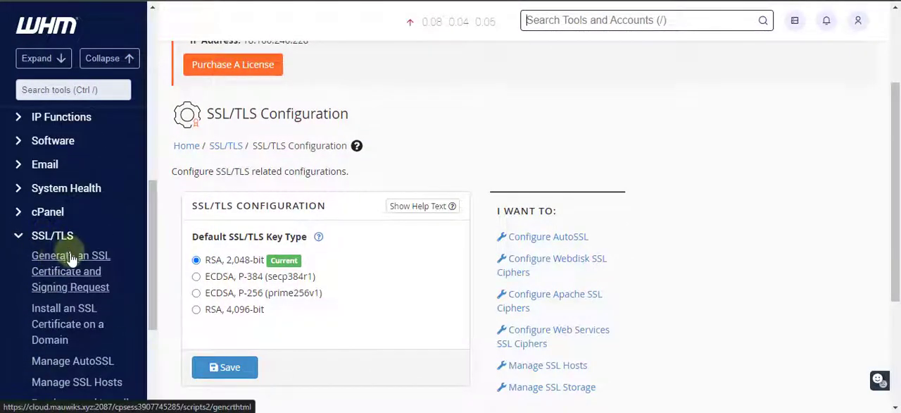
# Open Generate an SSL Certificate and Signing Request from the SSL/TLS tools and look over its form
pyautogui.scroll(-3, 64, 248)
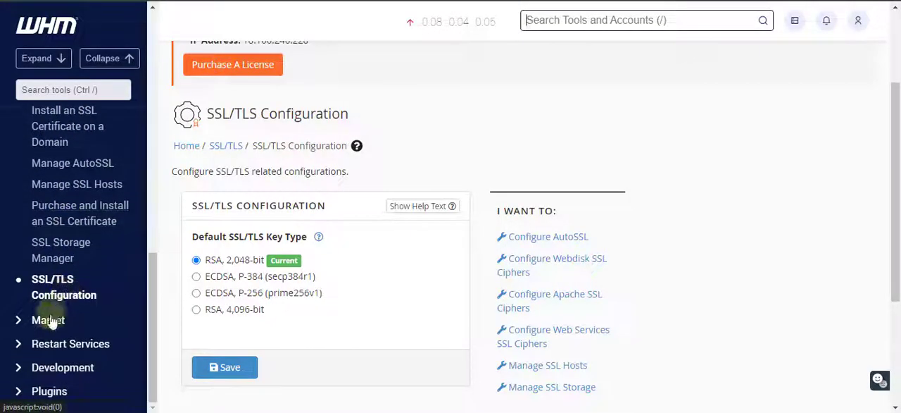
pyautogui.scroll(-1, 60, 326)
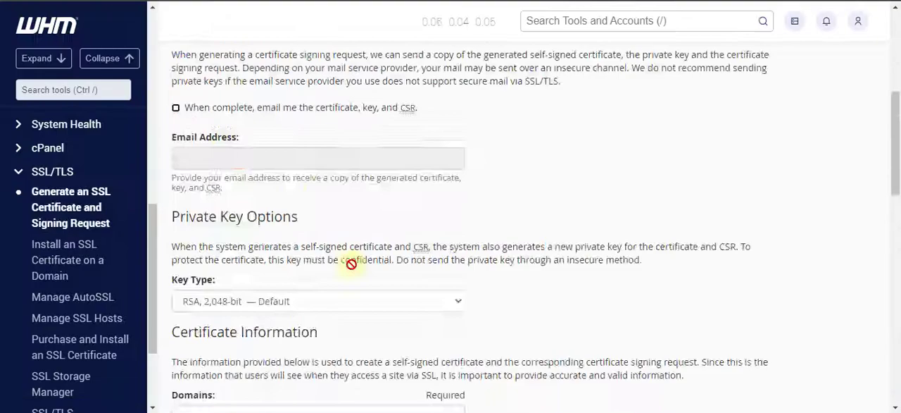
pyautogui.scroll(-2, 352, 263)
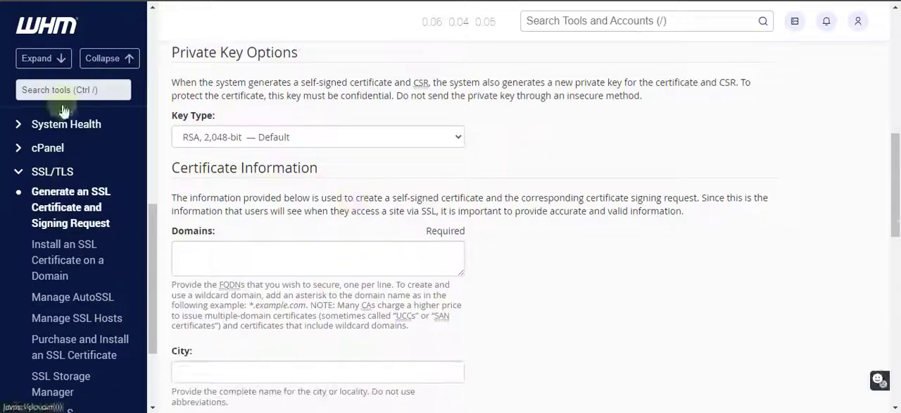
# Search the WHM tools for "ssl" and open Manage AutoSSL
pyautogui.click(63, 89)
pyautogui.write('genera')
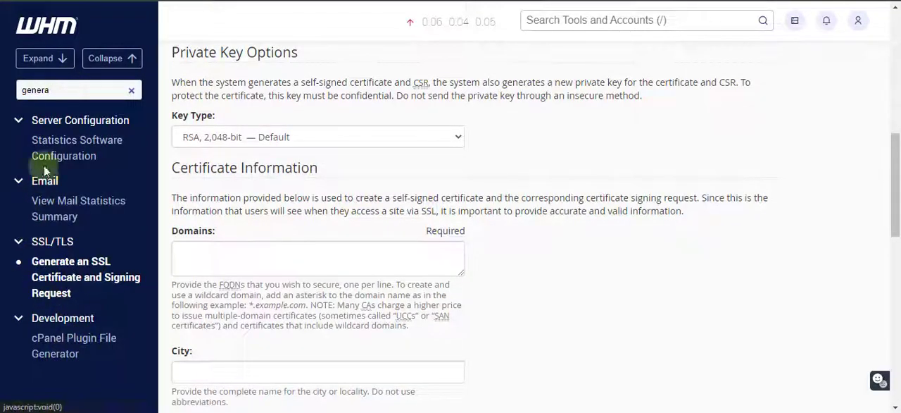
pyautogui.click(130, 90)
pyautogui.write('ssl')
pyautogui.scroll(-2, 89, 269)
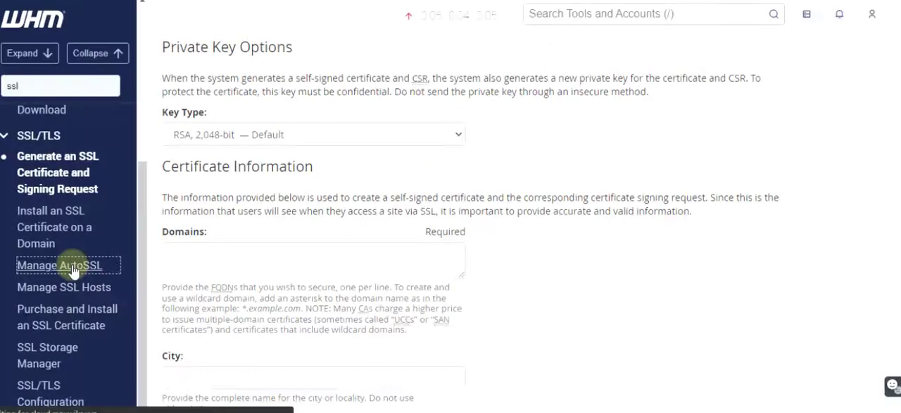
pyautogui.click(112, 263)
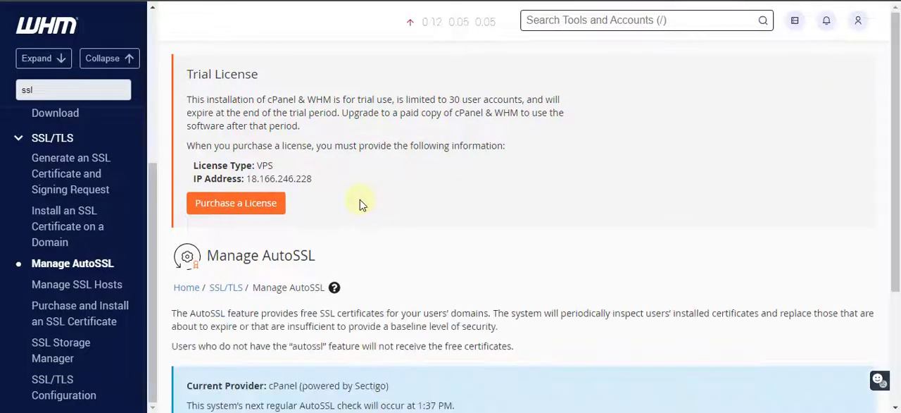
# Look over the current provider and the AutoSSL provider choices on the Manage AutoSSL page
pyautogui.scroll(-3, 360, 205)
pyautogui.scroll(-2, 359, 201)
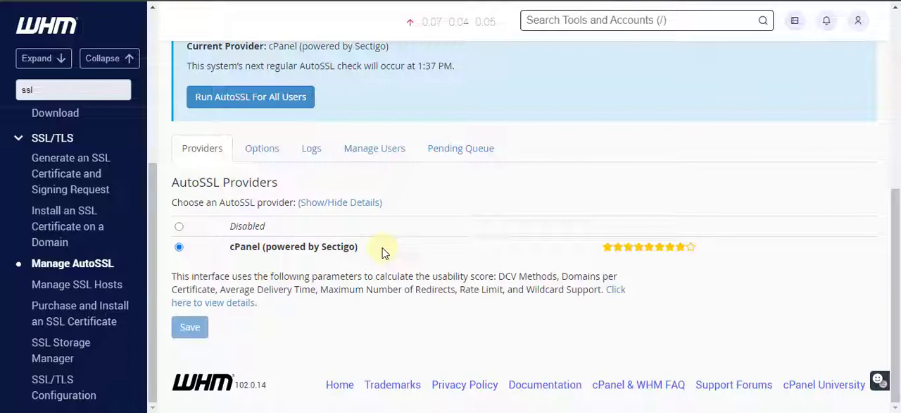
pyautogui.scroll(3, 383, 252)
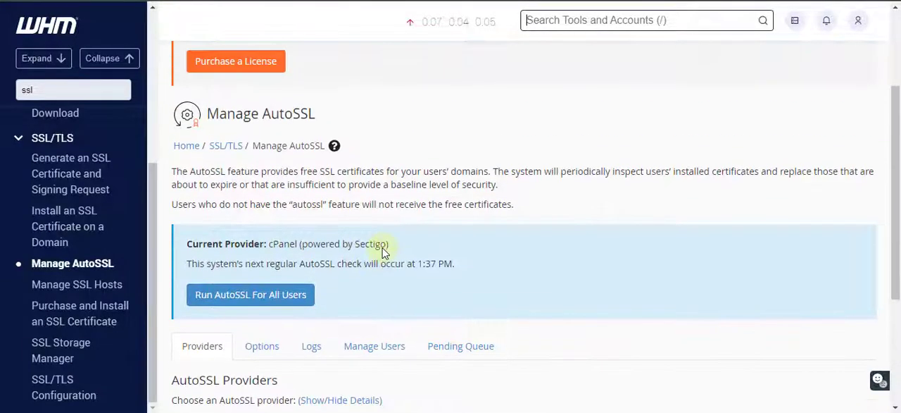
pyautogui.scroll(-3, 384, 253)
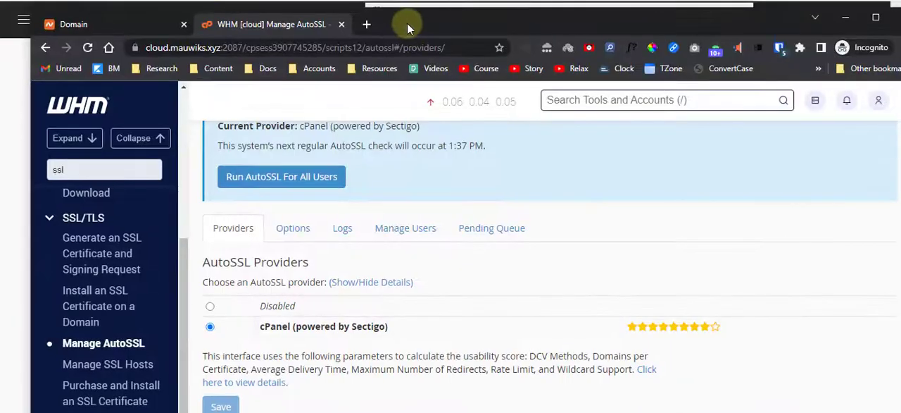
# Check the browser's site connection information for cloud.mauwiks.xyz:2087, and highlight the cPanel (powered by Sectigo) provider name on the page
pyautogui.click(134, 48)
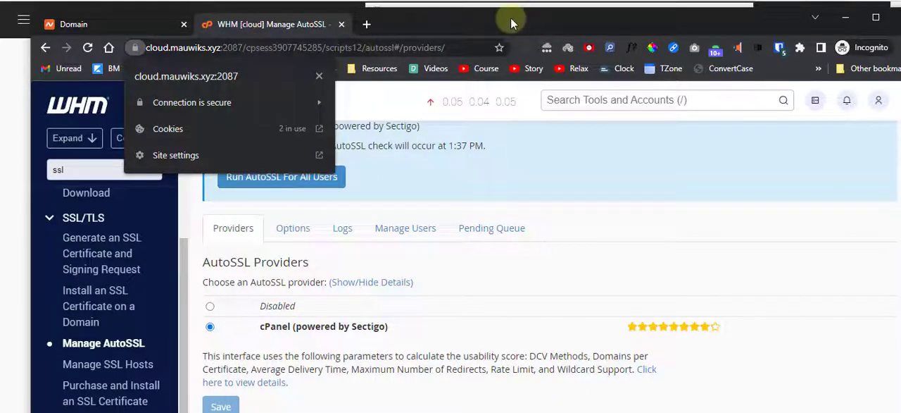
pyautogui.click(158, 45)
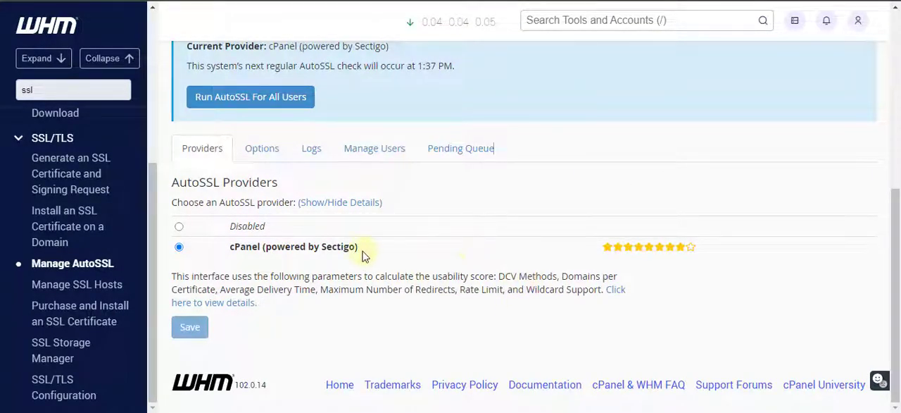
pyautogui.moveTo(359, 248); pyautogui.dragTo(230, 252)
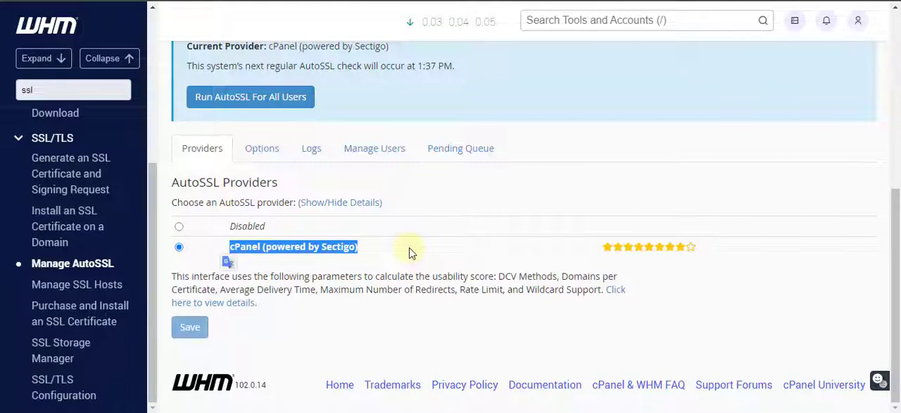
pyautogui.click(412, 253)
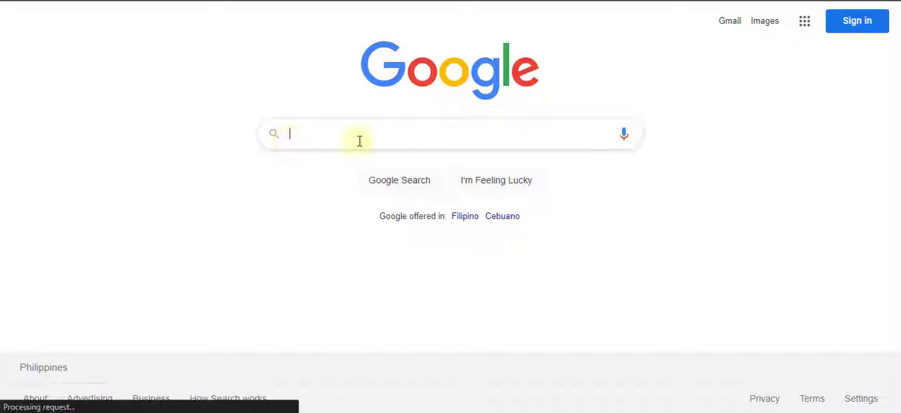
# Search Google for "cpanel let's encrypt autossl"
pyautogui.click(360, 138)
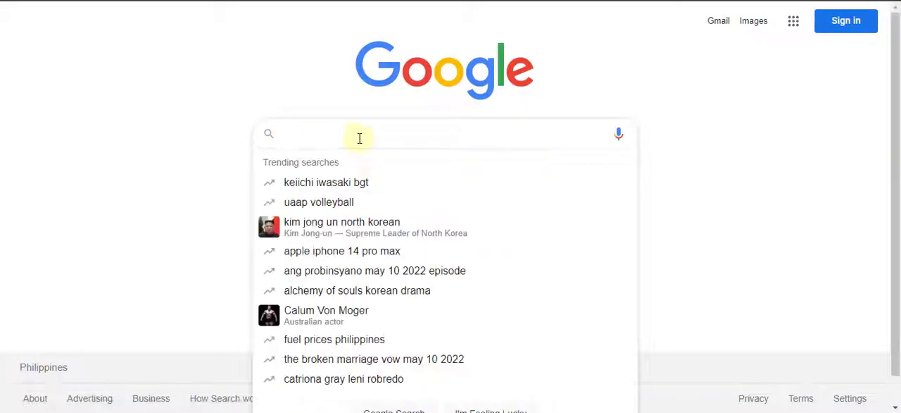
pyautogui.write('cPanel')
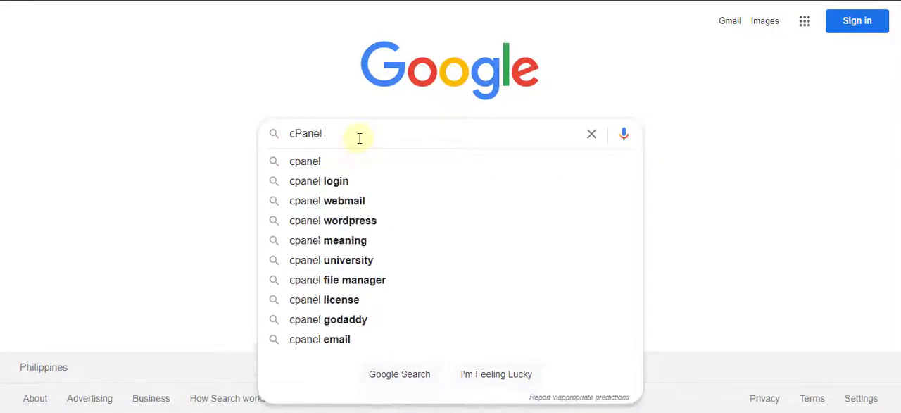
pyautogui.write(" let'")
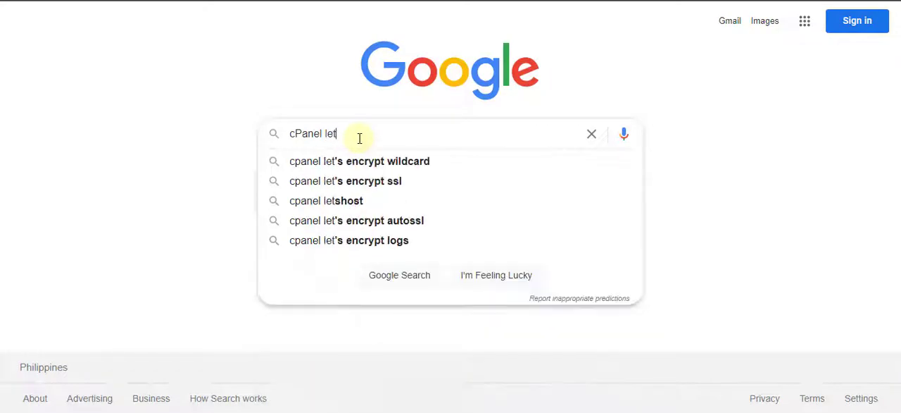
pyautogui.press('Down')
pyautogui.press('Down')
pyautogui.press('Down')
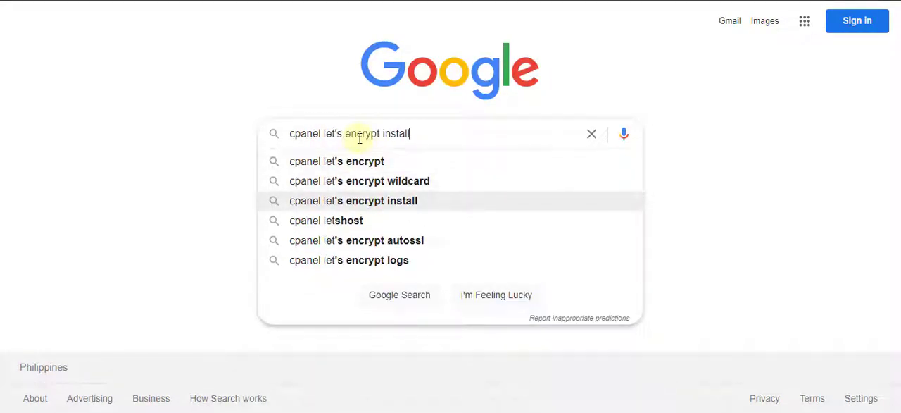
pyautogui.press('Down')
pyautogui.press('Down')
pyautogui.press('Return')
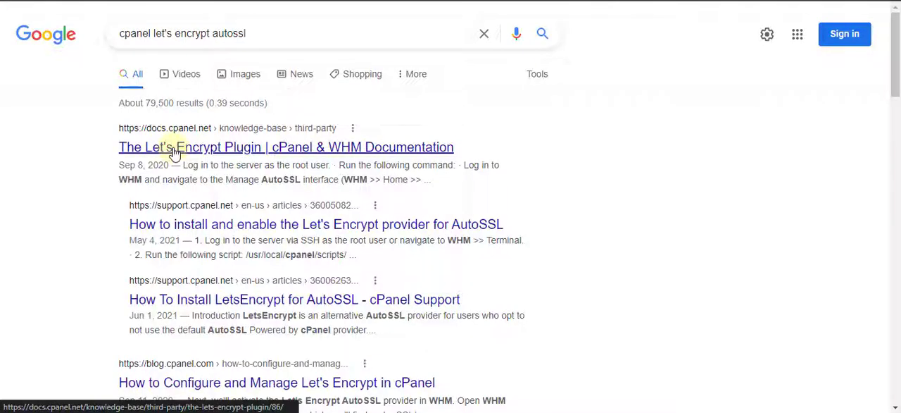
# Open the Let's Encrypt Plugin page in the cPanel documentation and copy the command /usr/local/cpanel/scripts/install_lets_encrypt_autossl_provider from its Installation section
pyautogui.click(175, 149)
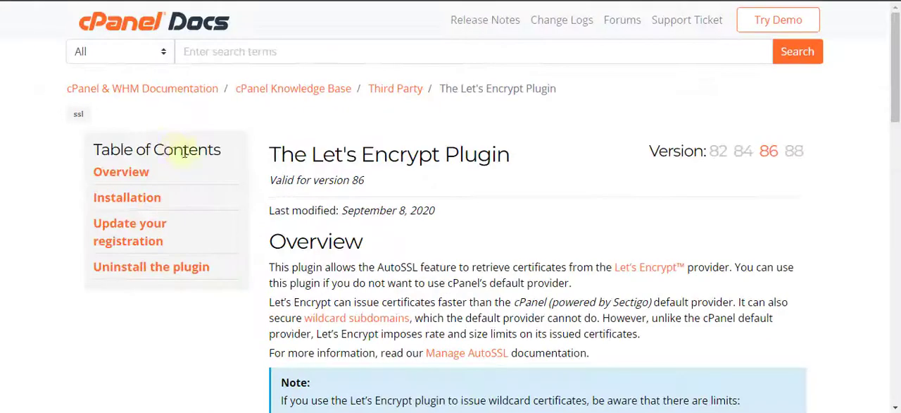
pyautogui.scroll(-10, 454, 226)
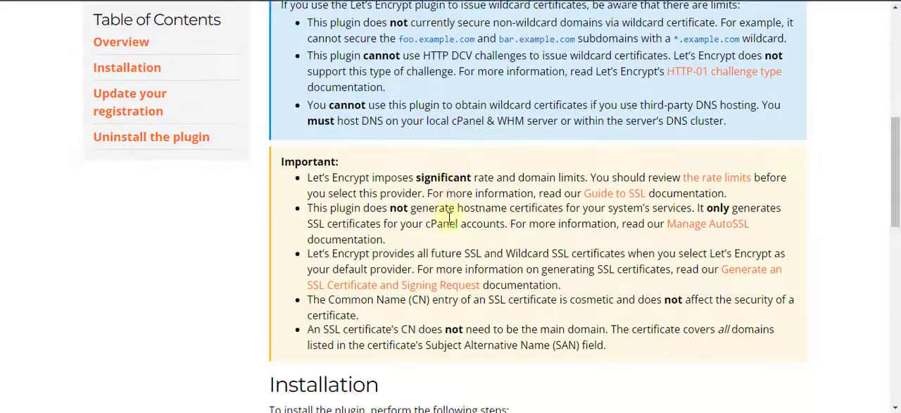
pyautogui.scroll(-1, 449, 218)
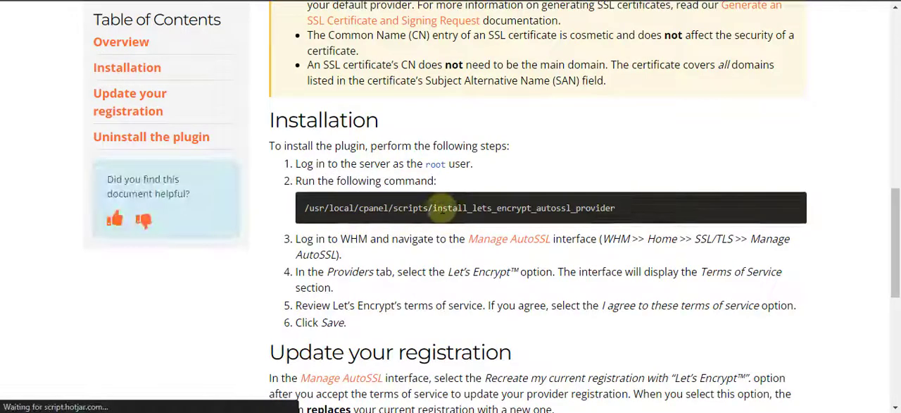
pyautogui.moveTo(652, 206); pyautogui.dragTo(310, 212)
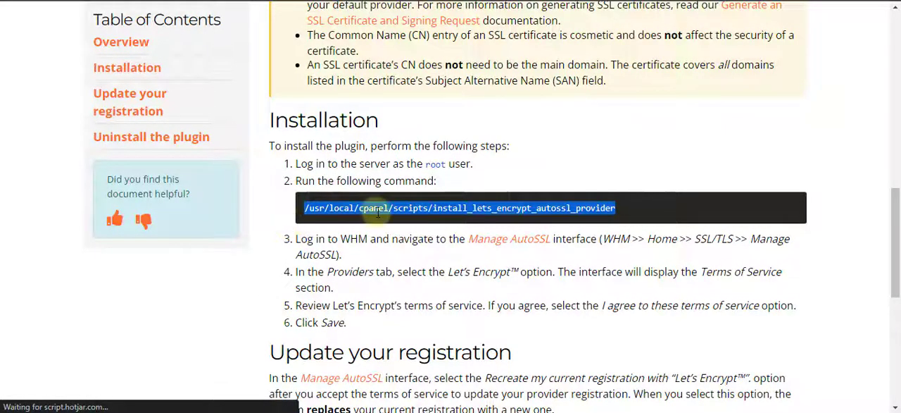
pyautogui.rightClick(377, 210)
pyautogui.click(420, 6)
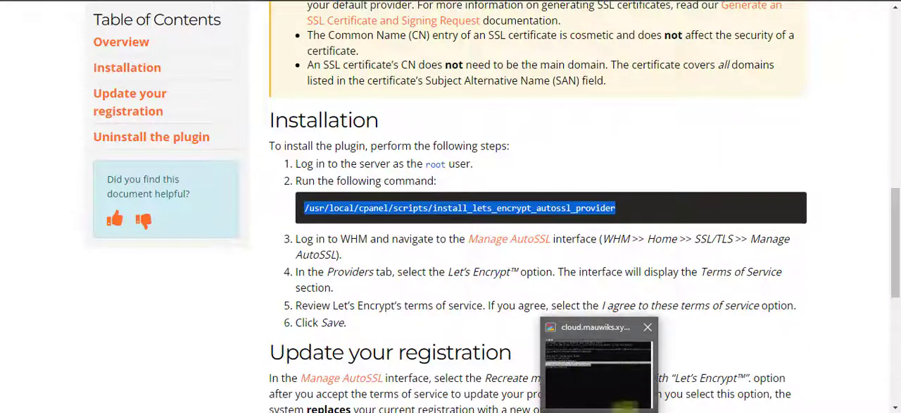
# Switch to the Bitvise xterm terminal, change to root's home directory with cd, and highlight the root user in the prompt
pyautogui.click(624, 411)
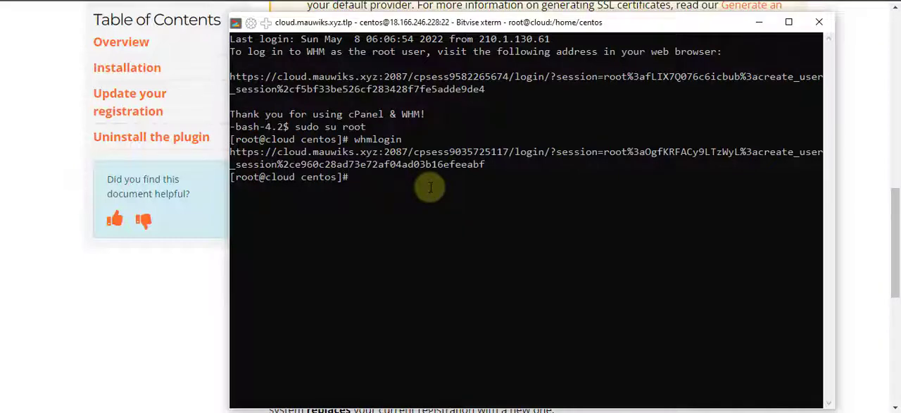
pyautogui.write('cd')
pyautogui.press('Return')
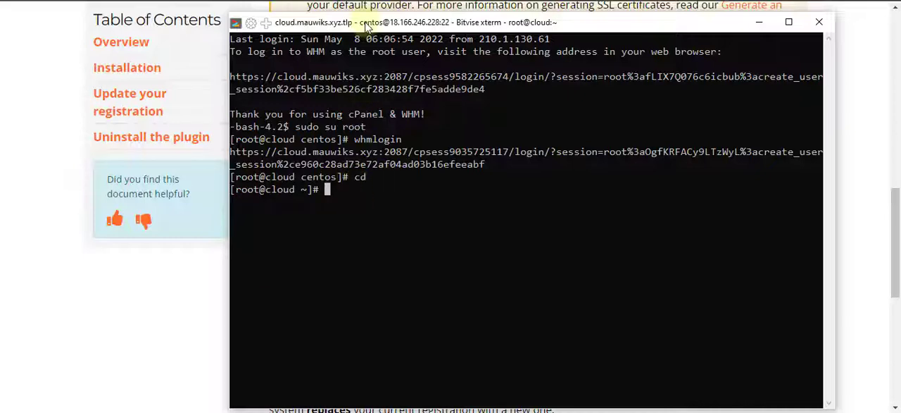
pyautogui.moveTo(365, 26); pyautogui.dragTo(358, 26)
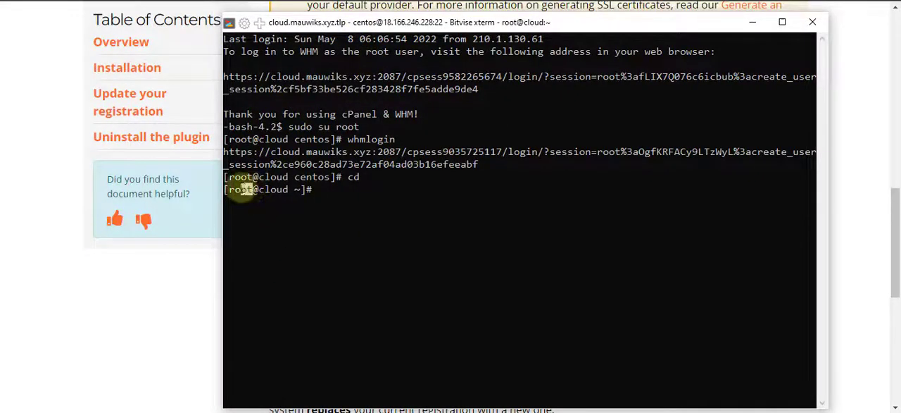
pyautogui.moveTo(241, 189); pyautogui.dragTo(230, 189)
pyautogui.click(351, 192)
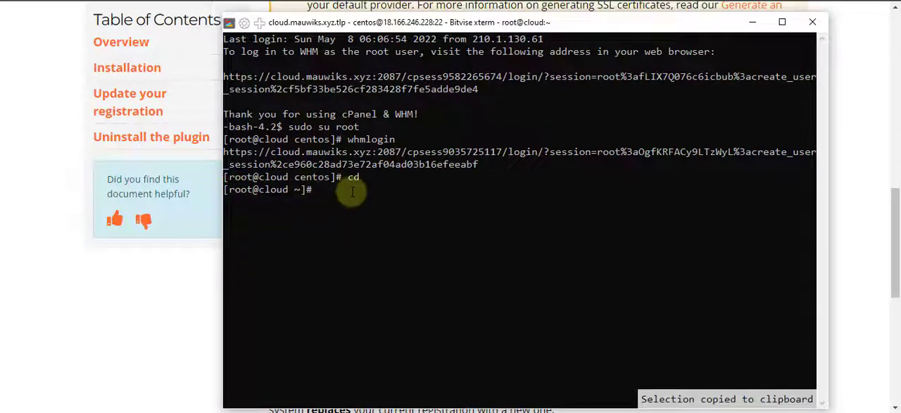
pyautogui.write('cd')
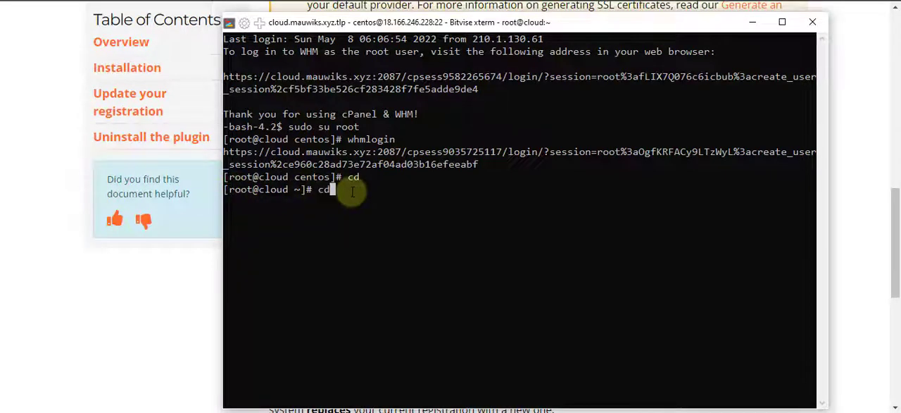
pyautogui.press('BackSpace')
pyautogui.press('BackSpace')
pyautogui.write('sudu')
pyautogui.press('BackSpace')
pyautogui.write('o su root')
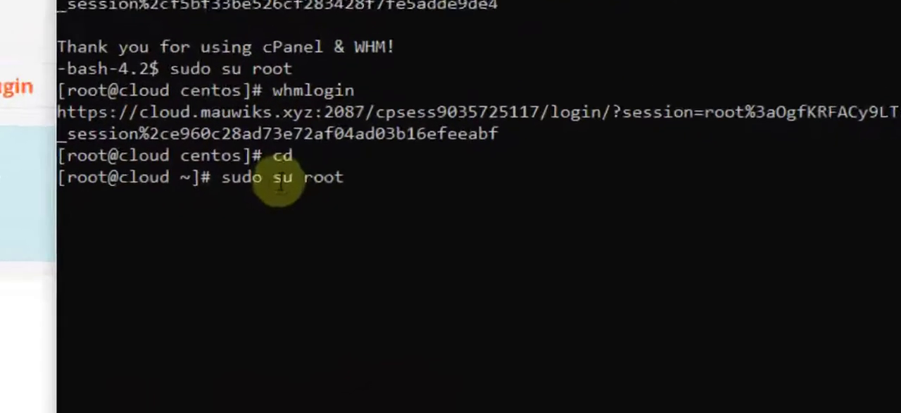
pyautogui.hotkey('ctrl', 'c')
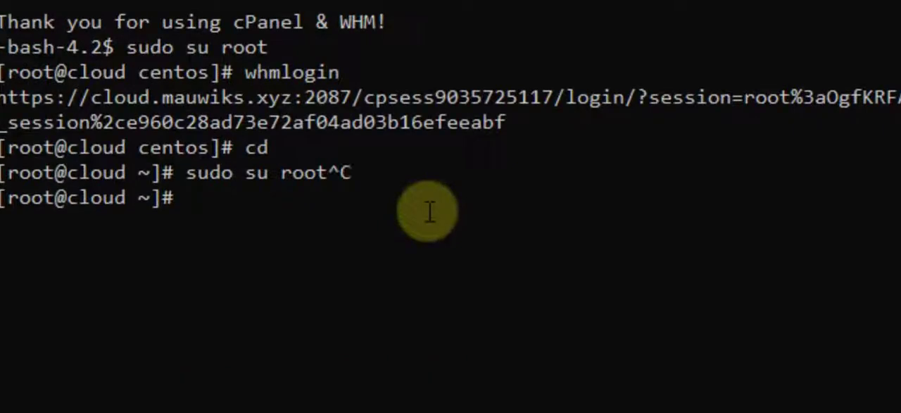
# Run cd in the terminal and clear its screen
pyautogui.write('cd')
pyautogui.press('Return')
pyautogui.write('clear')
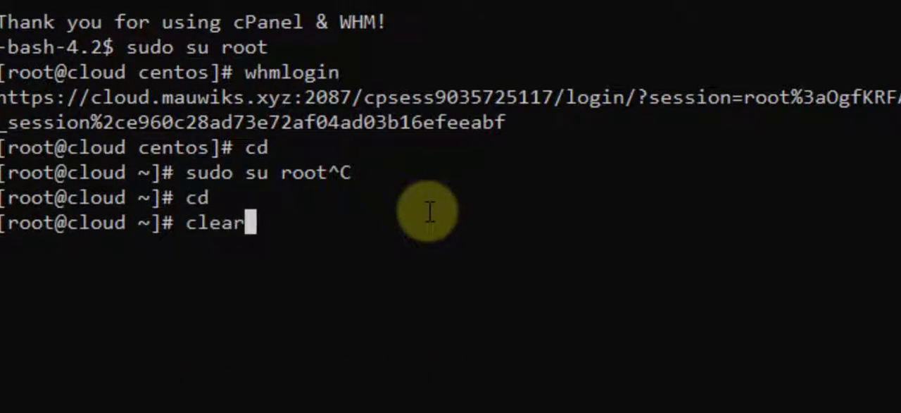
pyautogui.press('Return')
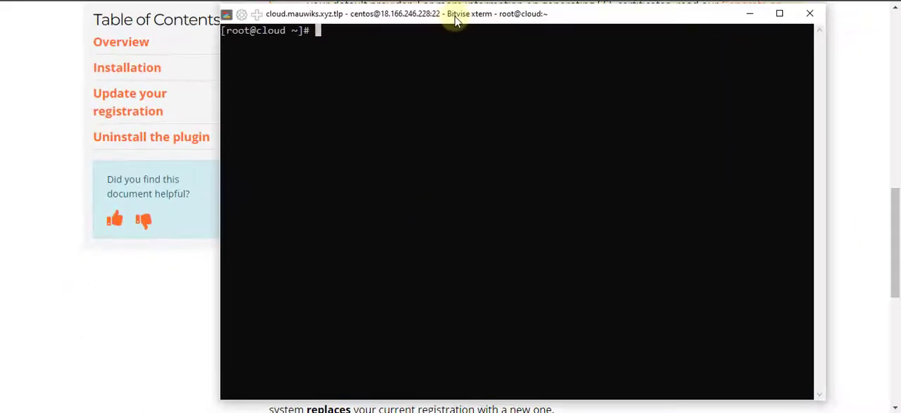
# Move the terminal window below the documentation's install command, and copy the complete install_lets_encrypt_autossl_provider command line again
pyautogui.moveTo(457, 21); pyautogui.dragTo(483, 260)
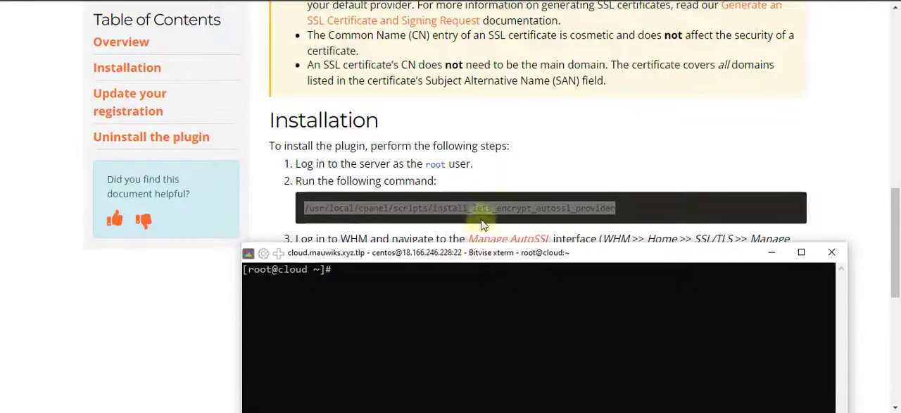
pyautogui.click(470, 207)
pyautogui.tripleClick(469, 207)
pyautogui.rightClick(466, 205)
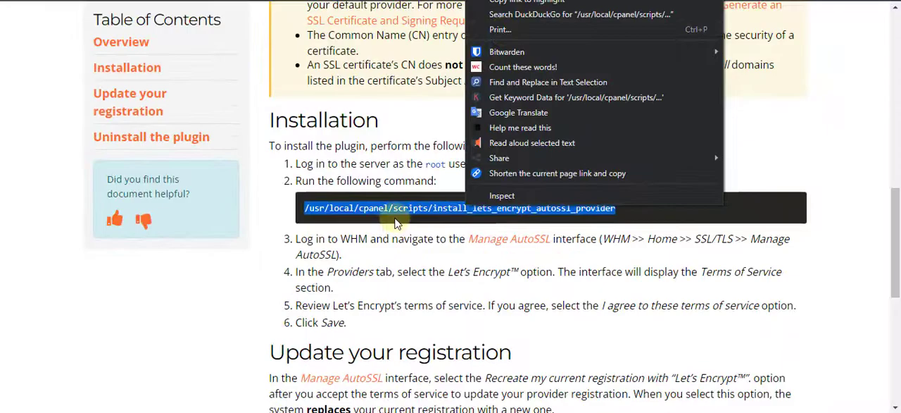
pyautogui.click(391, 205)
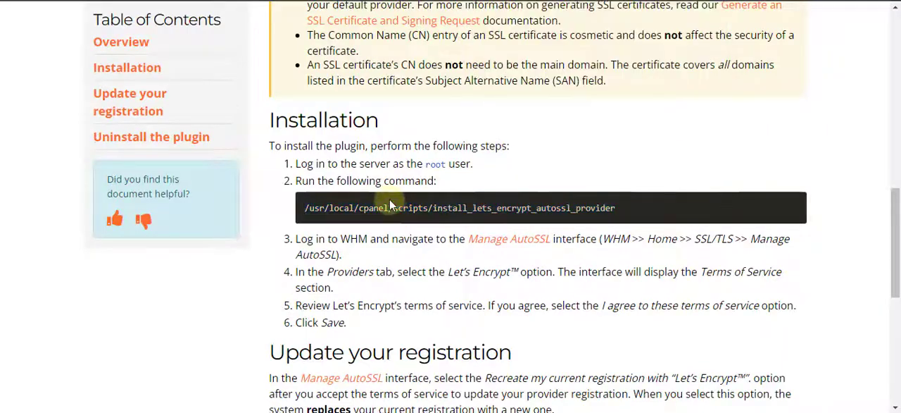
# Copy the complete /usr/local/cpanel/scripts/install_lets_encrypt_autossl_provider command from the documentation's Installation section once more
pyautogui.tripleClick(391, 204)
pyautogui.rightClick(390, 204)
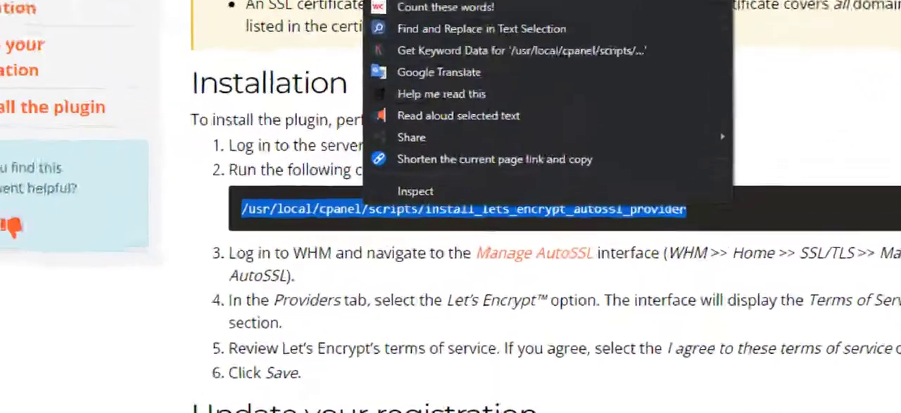
pyautogui.click(412, 4)
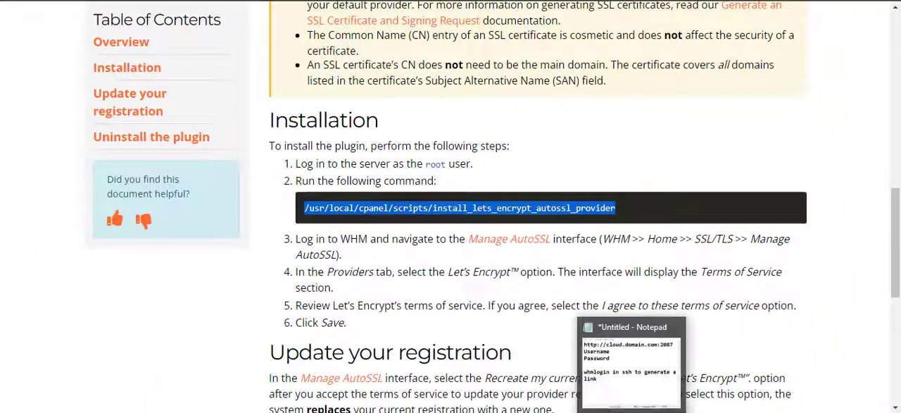
pyautogui.click(632, 411)
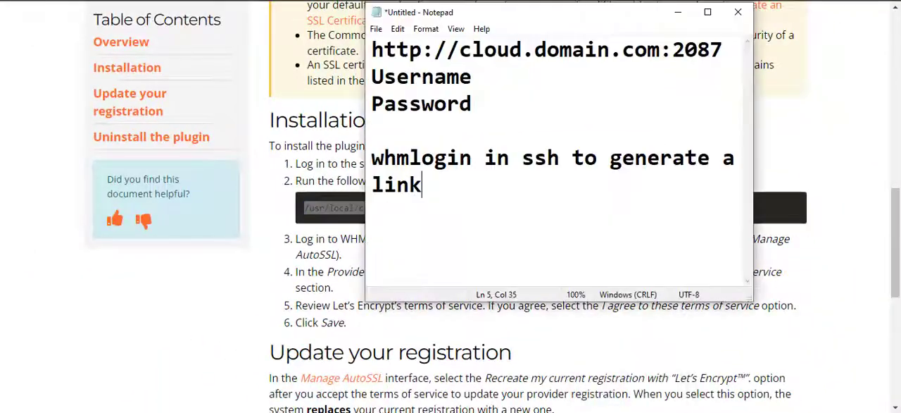
pyautogui.click(675, 14)
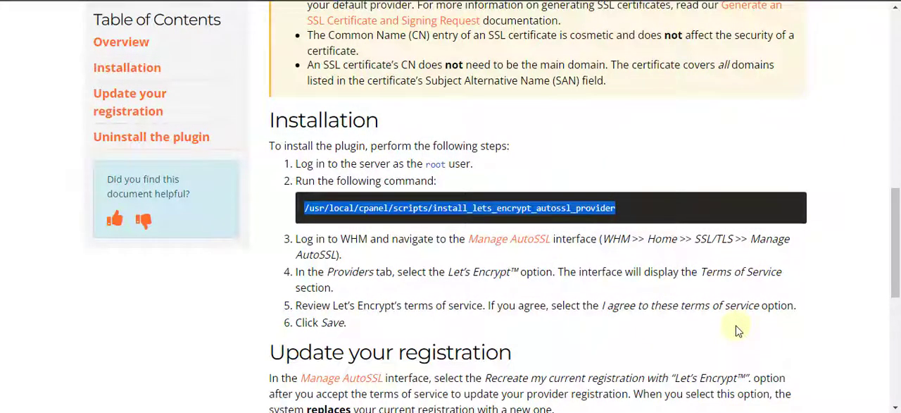
pyautogui.moveTo(637, 207); pyautogui.dragTo(263, 204)
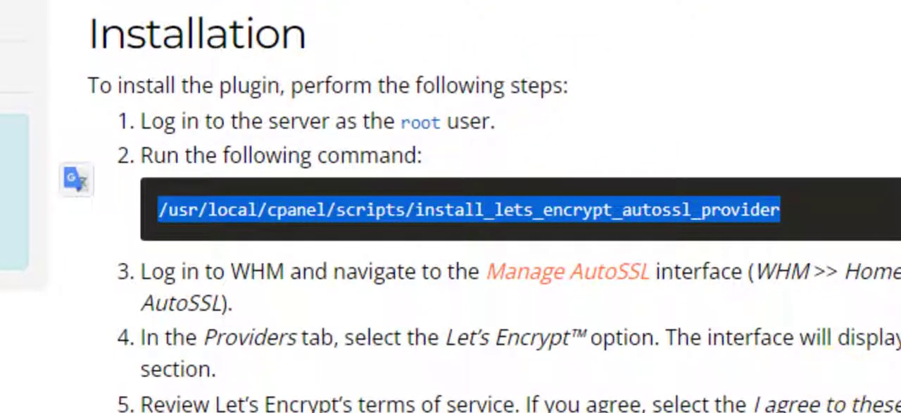
# Switch to the Bitvise xterm terminal, run /usr/local/cpanel/scripts/install_lets_encrypt_autossl_provider as root, and review its installation output
pyautogui.hotkey('alt', 'Tab')
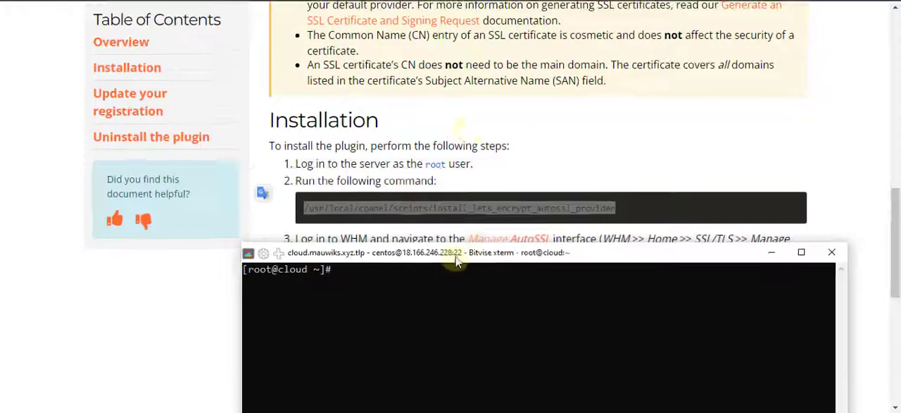
pyautogui.moveTo(455, 255); pyautogui.dragTo(457, 10)
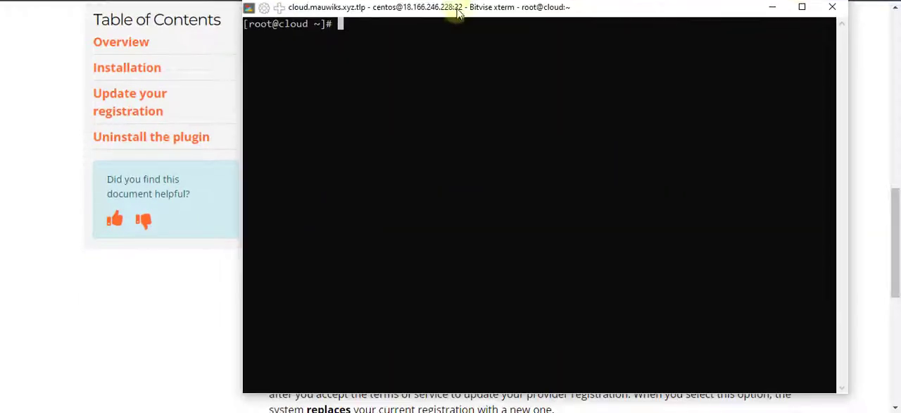
pyautogui.rightClick(439, 58)
pyautogui.press('Return')
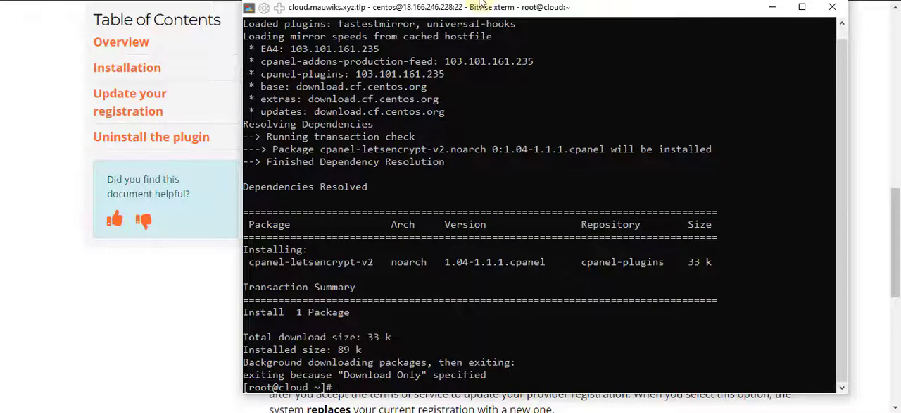
pyautogui.moveTo(478, 4); pyautogui.dragTo(470, 54)
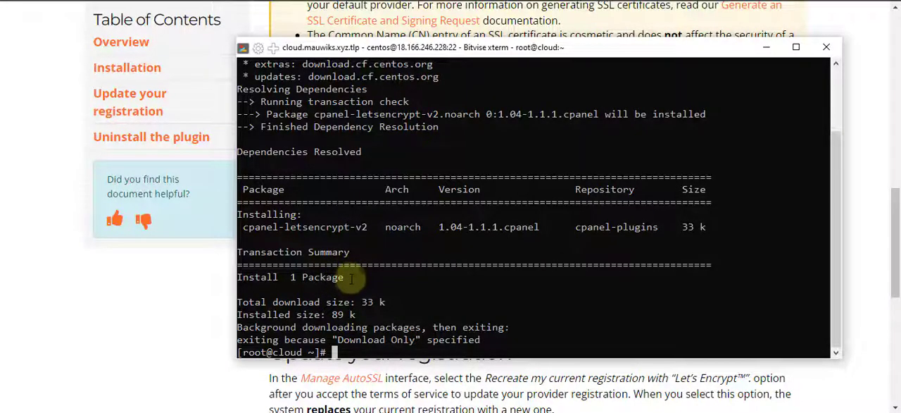
pyautogui.scroll(3, 352, 278)
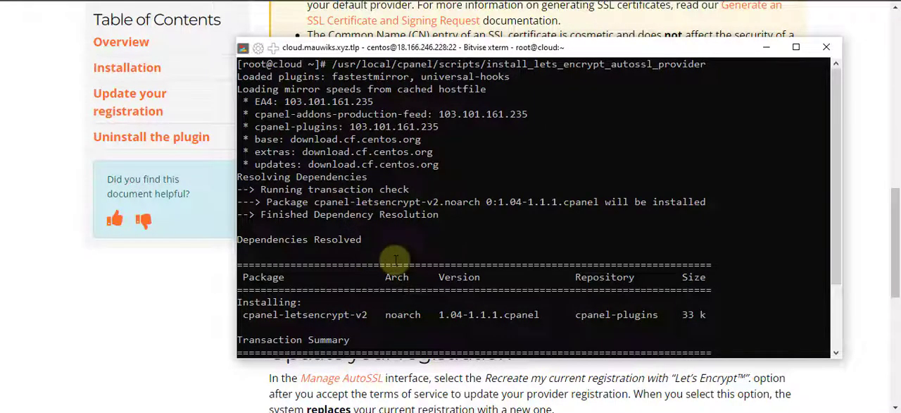
pyautogui.scroll(-3, 395, 259)
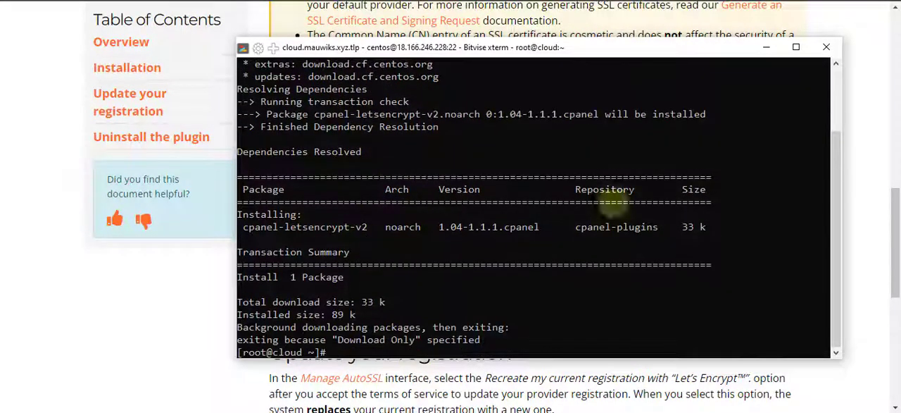
# Minimise the terminal and reload the Manage AutoSSL page in WHM to refresh its provider list
pyautogui.click(766, 48)
pyautogui.scroll(-2, 497, 267)
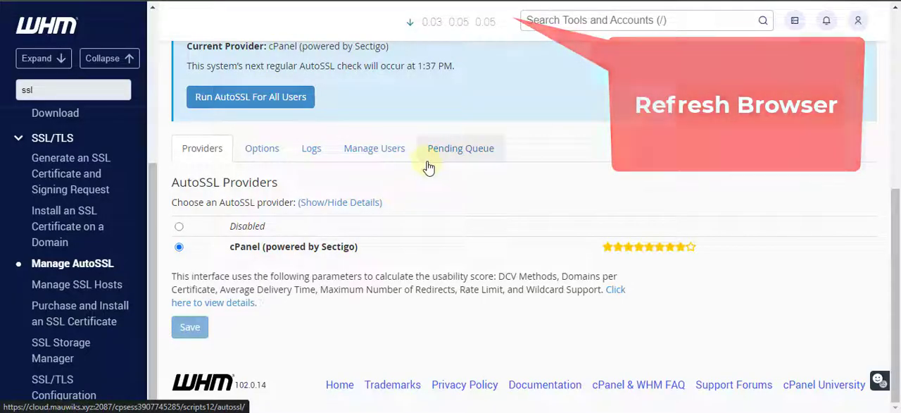
pyautogui.press('F5')
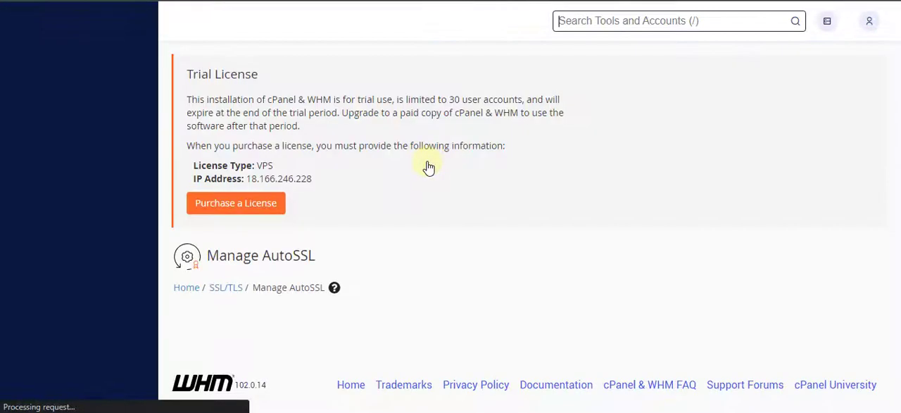
# Set Let's Encrypt as the AutoSSL provider, agreeing to its terms of service and recreating the current registration, and save the settings
pyautogui.scroll(-3, 430, 216)
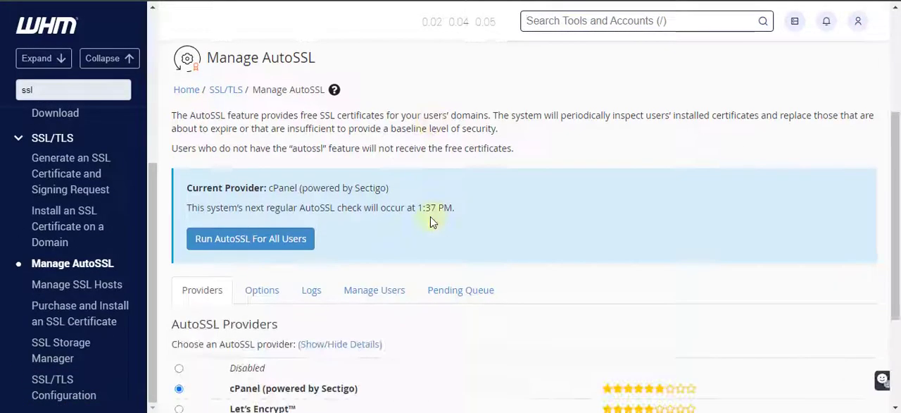
pyautogui.scroll(-1, 430, 216)
pyautogui.scroll(-1, 315, 313)
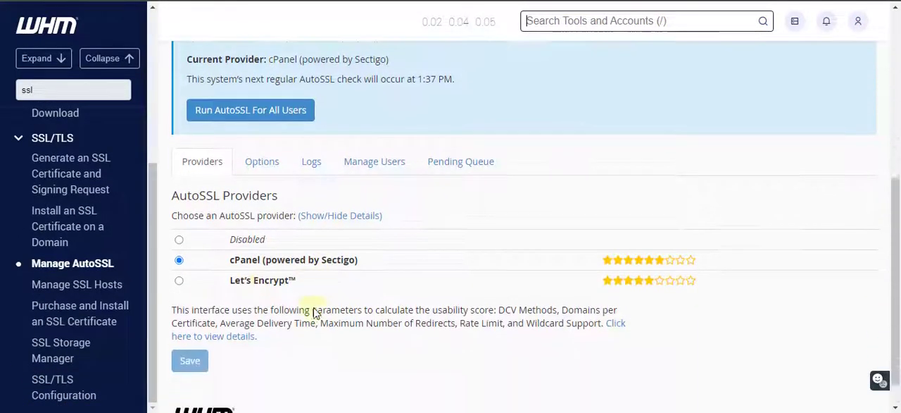
pyautogui.scroll(-1, 315, 313)
pyautogui.click(179, 246)
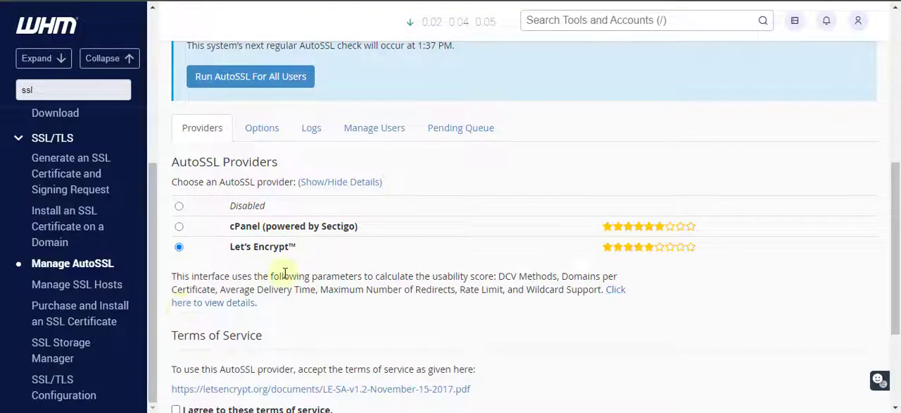
pyautogui.scroll(-2, 285, 275)
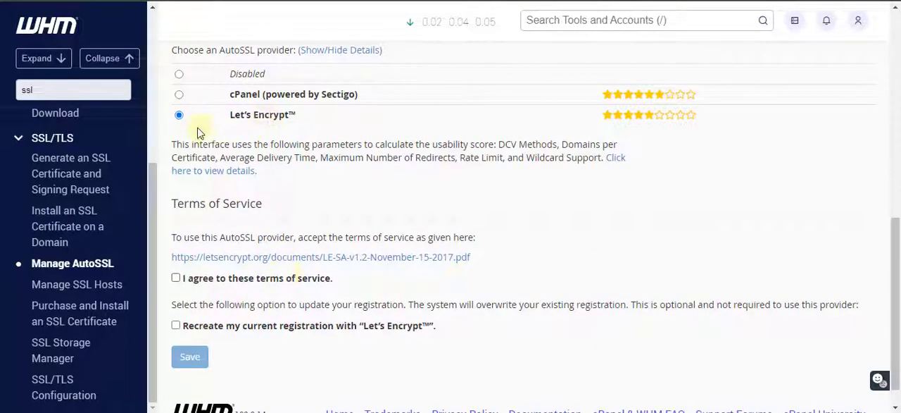
pyautogui.click(176, 278)
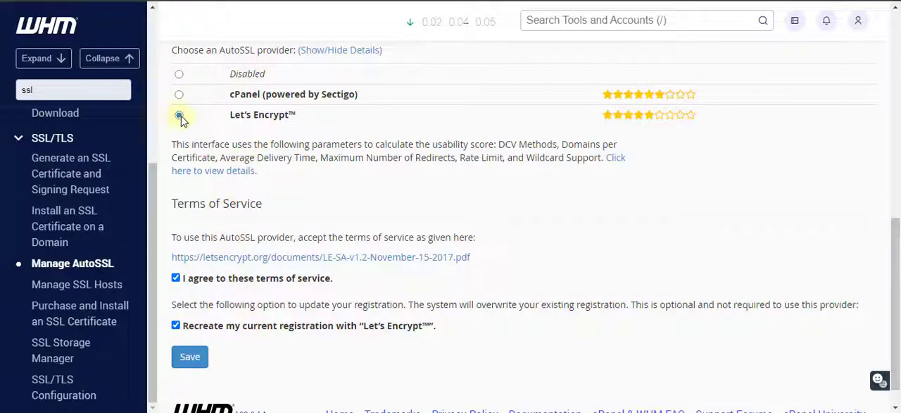
pyautogui.click(188, 358)
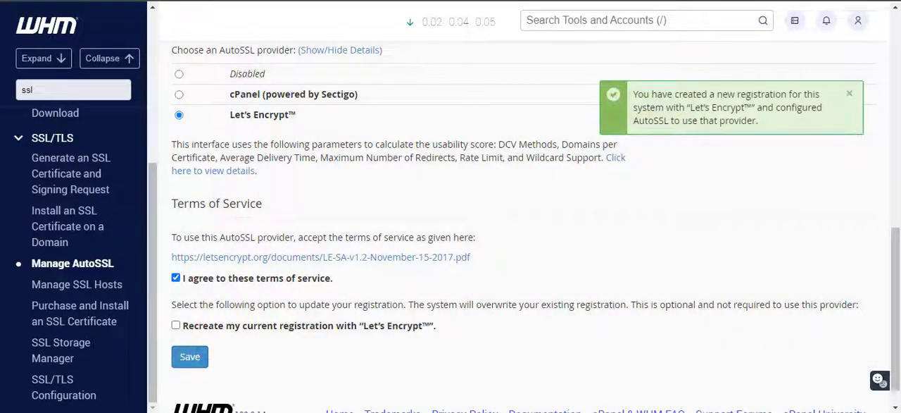
pyautogui.scroll(-1, 352, 336)
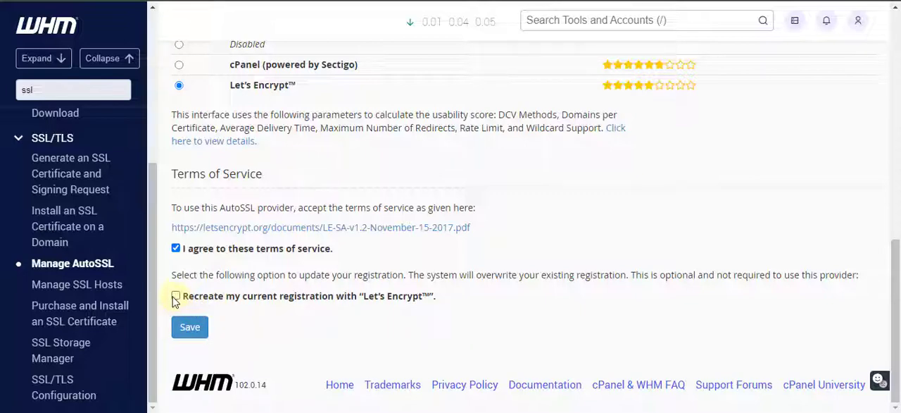
pyautogui.click(192, 328)
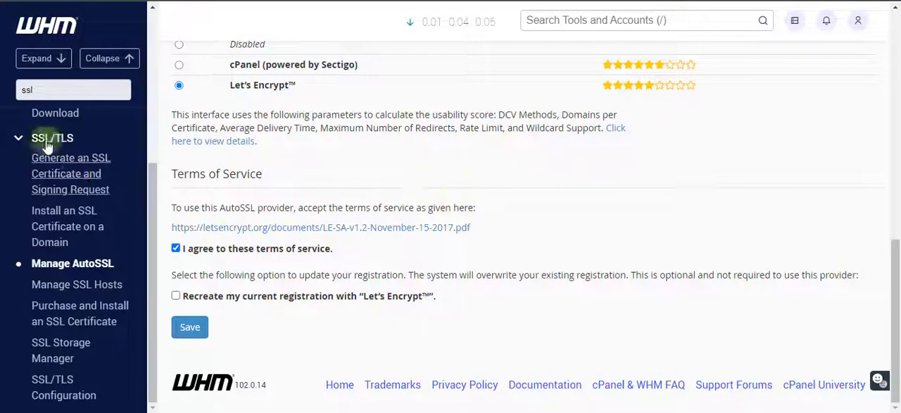
# Find Manage Service SSL Certificates in the WHM navigation by its name and open that page
pyautogui.moveTo(57, 90); pyautogui.dragTo(10, 94)
pyautogui.write('Manage Service SSL Certificates')
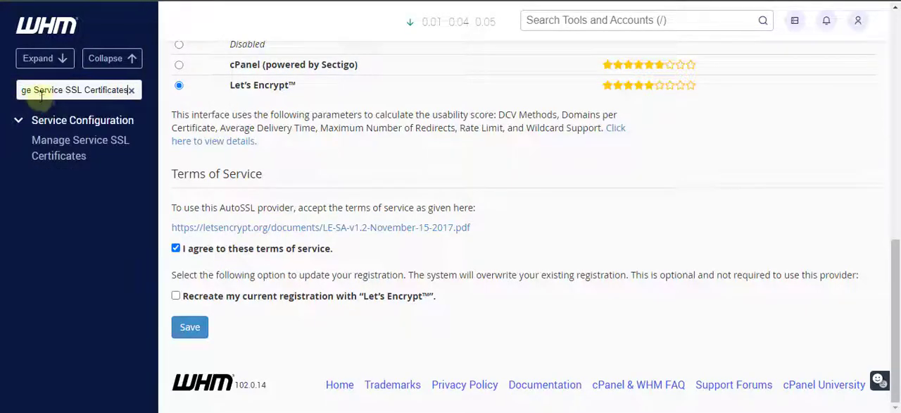
pyautogui.moveTo(71, 90); pyautogui.dragTo(7, 90)
pyautogui.click(87, 86)
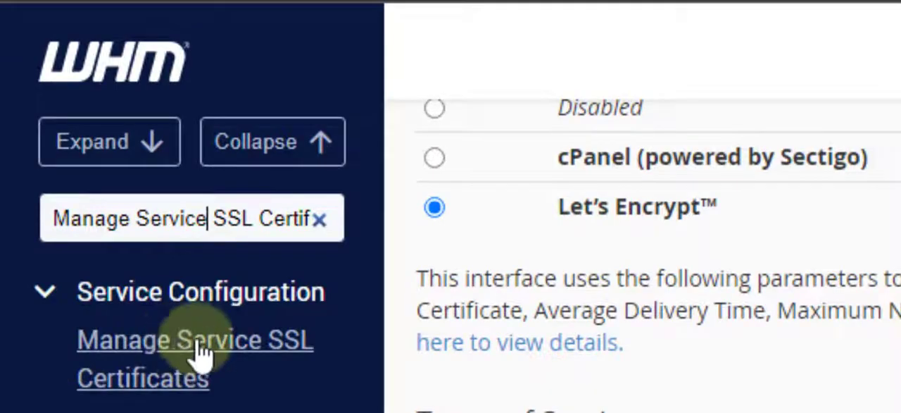
pyautogui.click(165, 393)
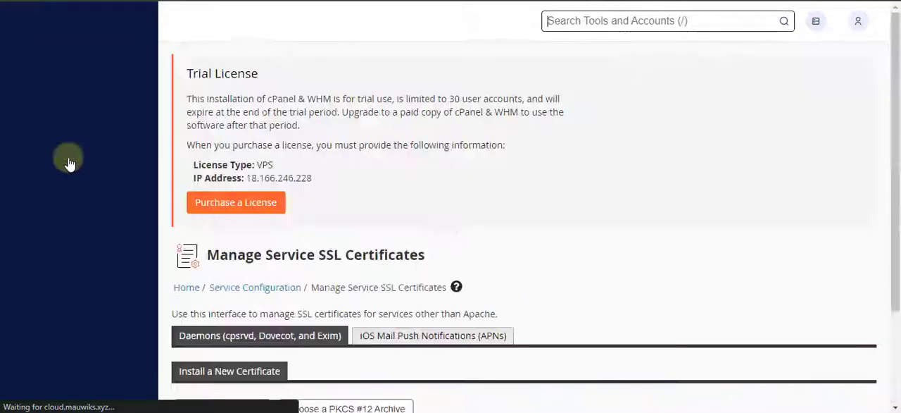
# Review the service certificates for Dovecot, cPanel services and Exim, and open the certificate browser for installing a new certificate
pyautogui.scroll(-3, 423, 169)
pyautogui.scroll(-1, 423, 166)
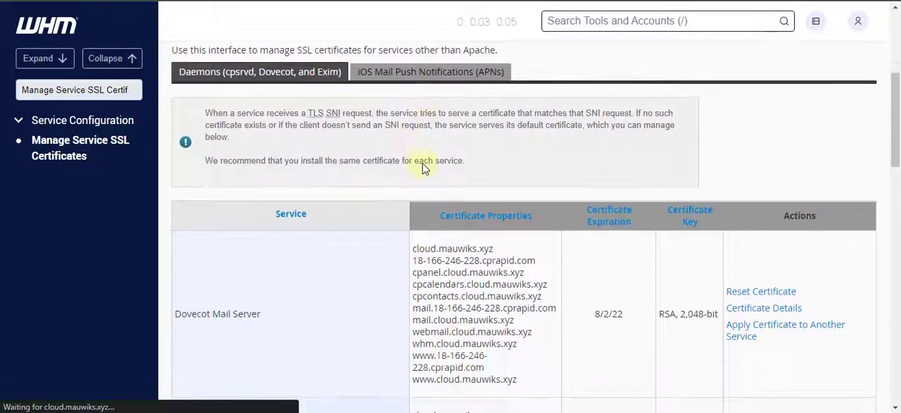
pyautogui.scroll(-3, 401, 169)
pyautogui.scroll(-5, 397, 176)
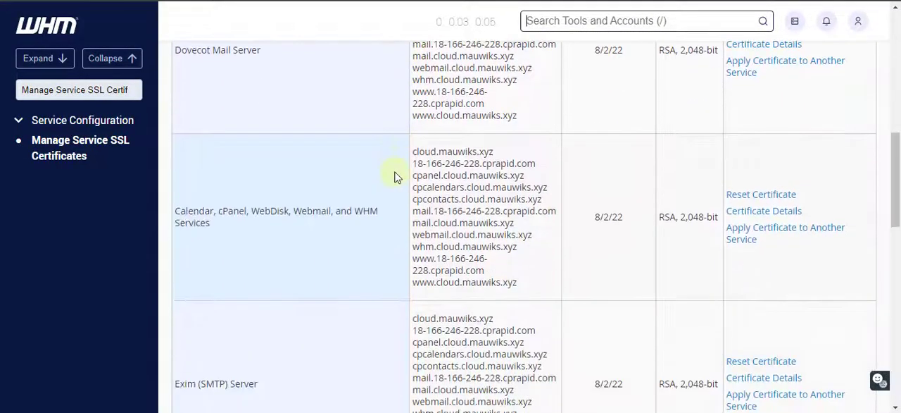
pyautogui.scroll(-1, 395, 177)
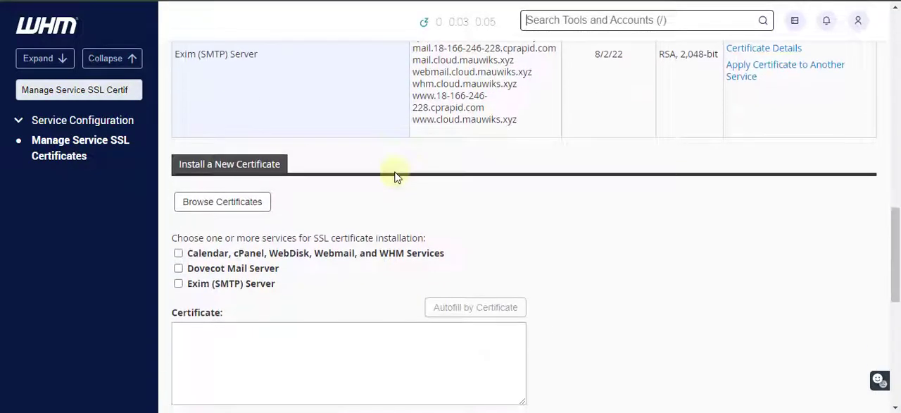
pyautogui.click(231, 203)
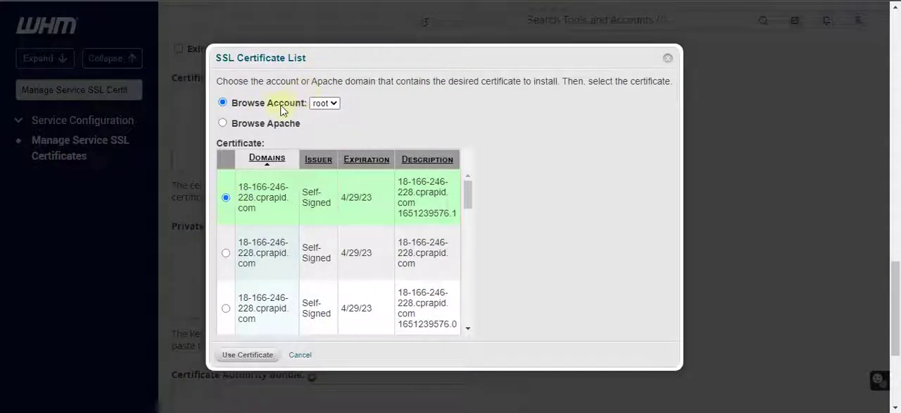
# Browse the root account's certificates and examine their domains, issuers and expiration dates
pyautogui.click(328, 103)
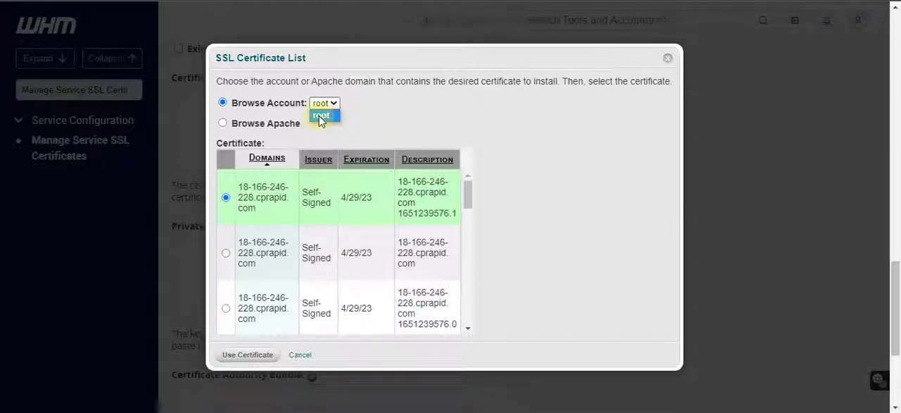
pyautogui.click(399, 116)
pyautogui.scroll(-3, 405, 236)
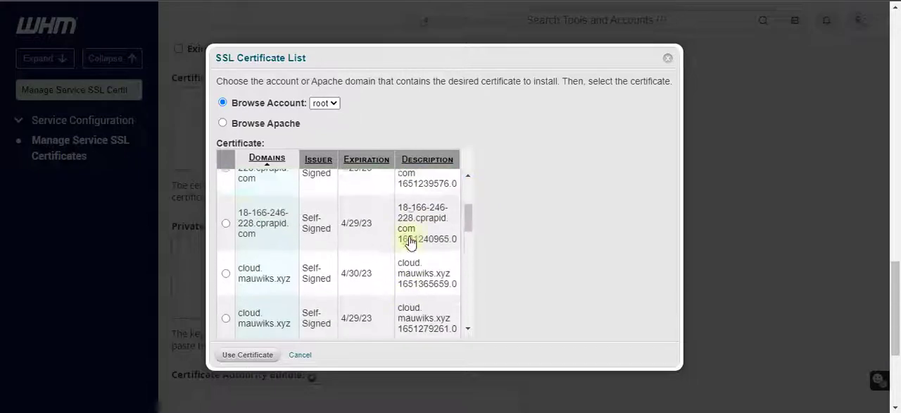
pyautogui.scroll(3, 407, 232)
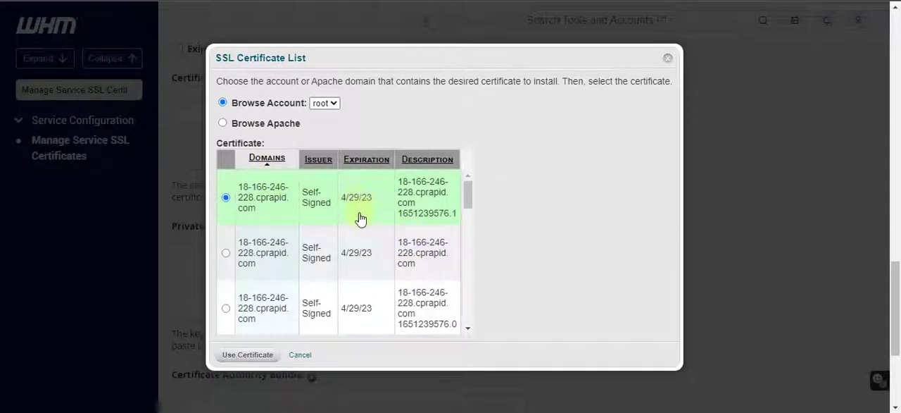
pyautogui.scroll(-2, 359, 215)
pyautogui.scroll(2, 366, 253)
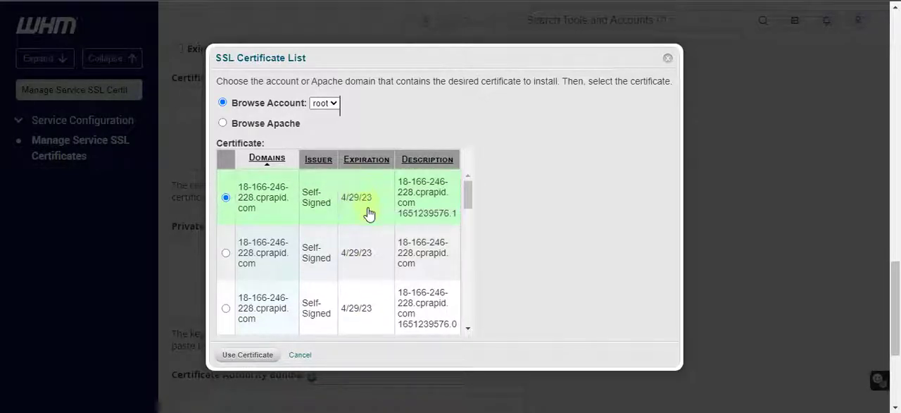
pyautogui.scroll(-5, 368, 204)
pyautogui.scroll(5, 367, 211)
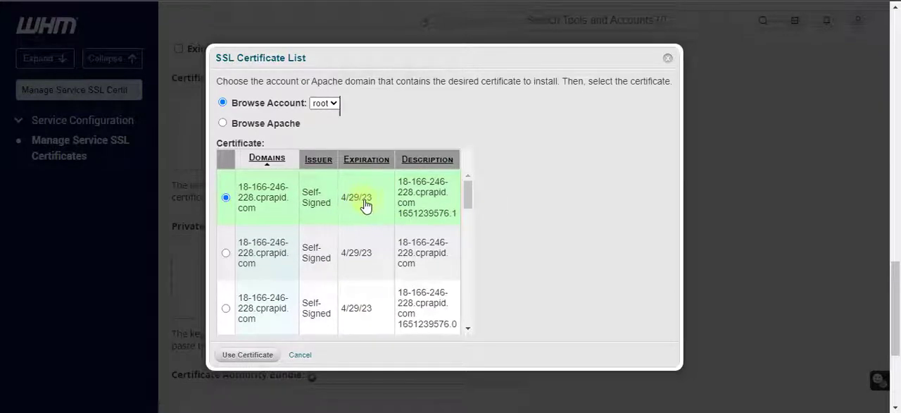
pyautogui.scroll(-4, 363, 212)
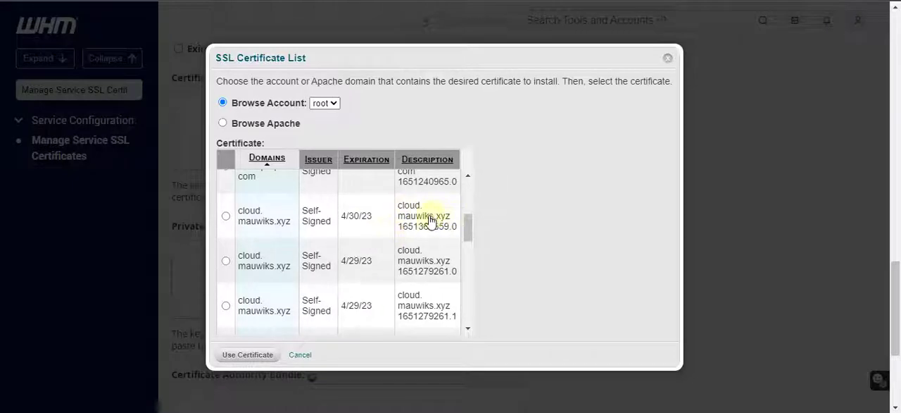
pyautogui.scroll(4, 414, 218)
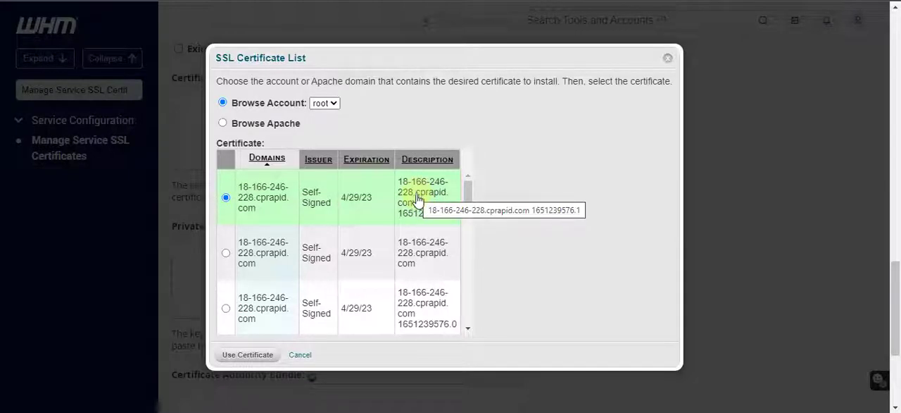
# Select the self-signed cloud.mauwiks.xyz certificate that expires on 4/30/23
pyautogui.scroll(-2, 419, 215)
pyautogui.scroll(-1, 425, 237)
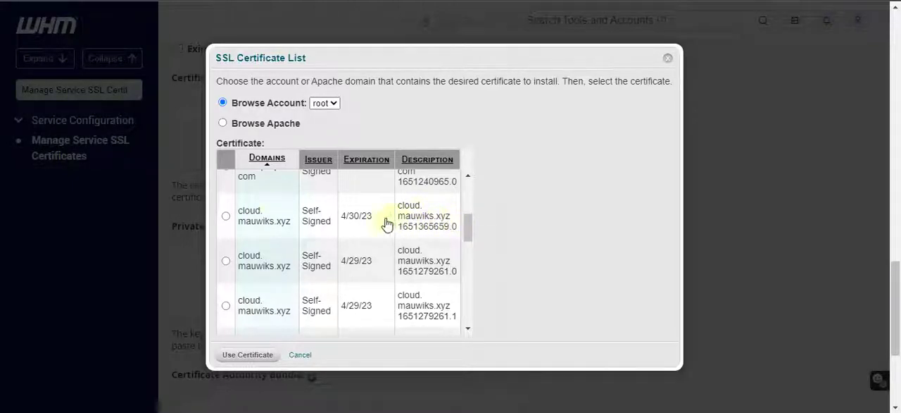
pyautogui.click(227, 216)
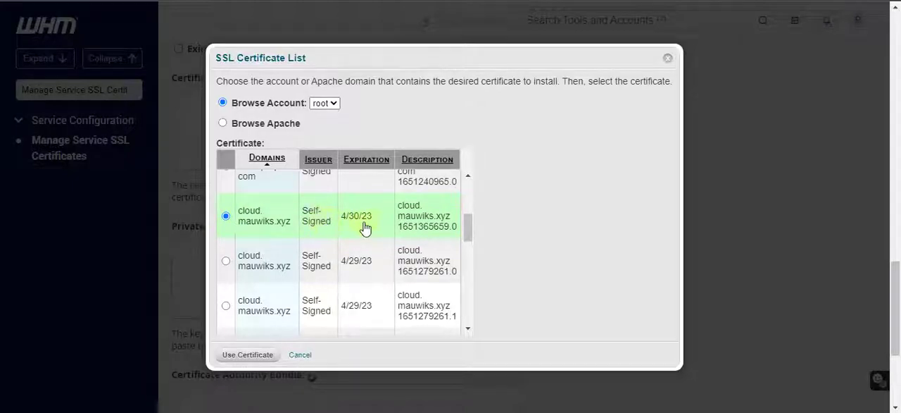
# Compare the other certificates in the root account, including the one issued by cPanel, Inc., by domain and expiration
pyautogui.scroll(-3, 380, 227)
pyautogui.scroll(-2, 380, 229)
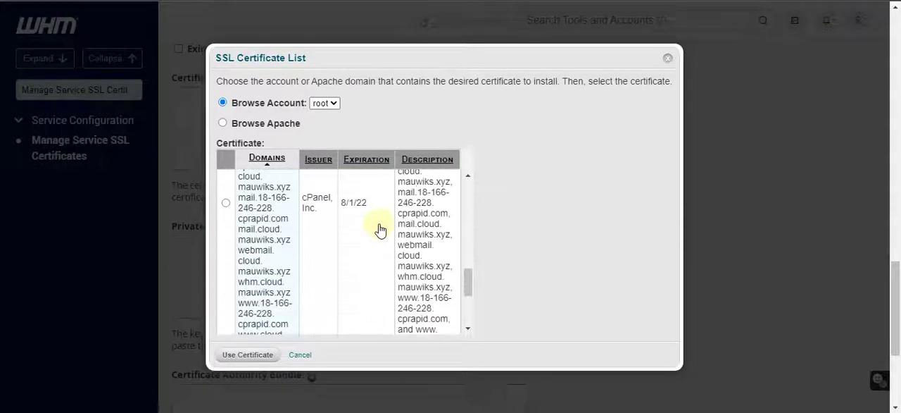
pyautogui.scroll(3, 381, 229)
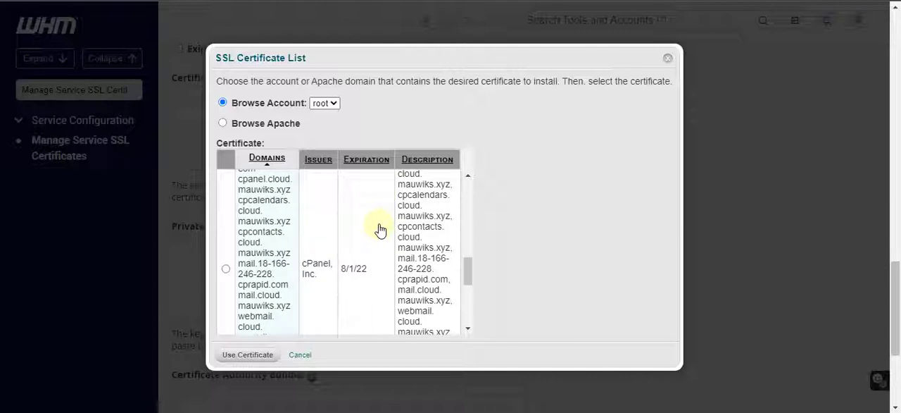
pyautogui.scroll(-4, 380, 230)
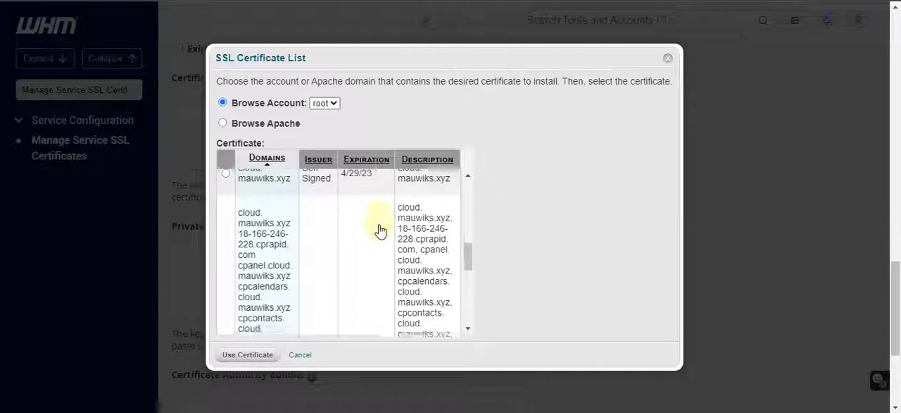
pyautogui.scroll(-2, 380, 232)
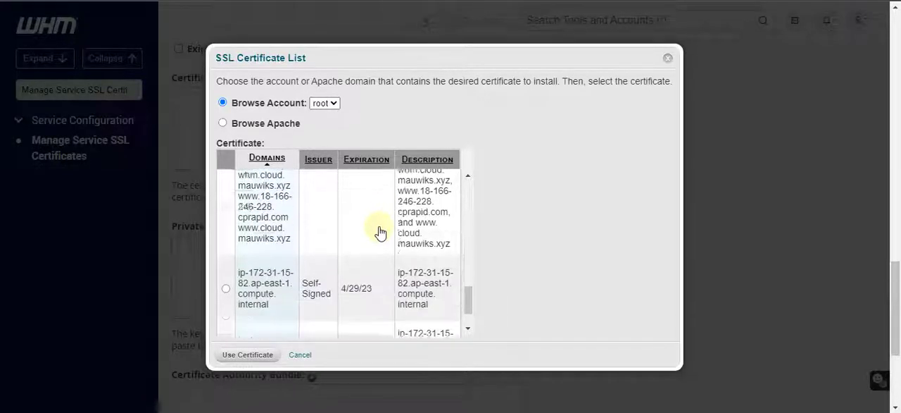
pyautogui.scroll(3, 380, 232)
pyautogui.scroll(2, 381, 233)
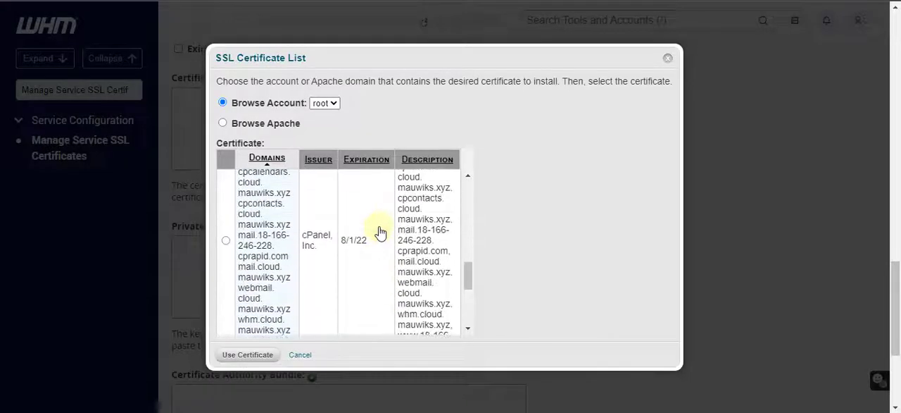
pyautogui.scroll(5, 377, 240)
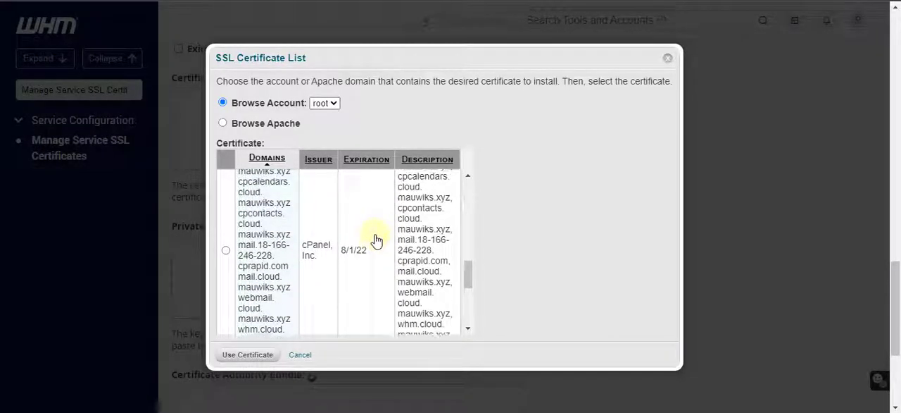
pyautogui.scroll(2, 375, 240)
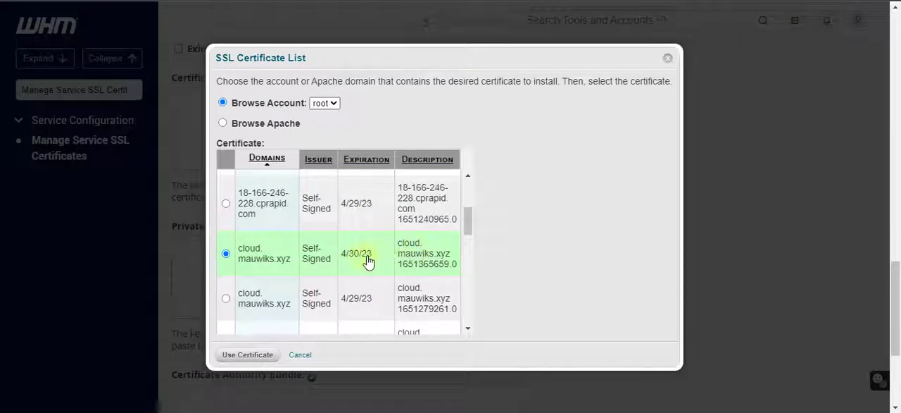
pyautogui.scroll(-2, 402, 263)
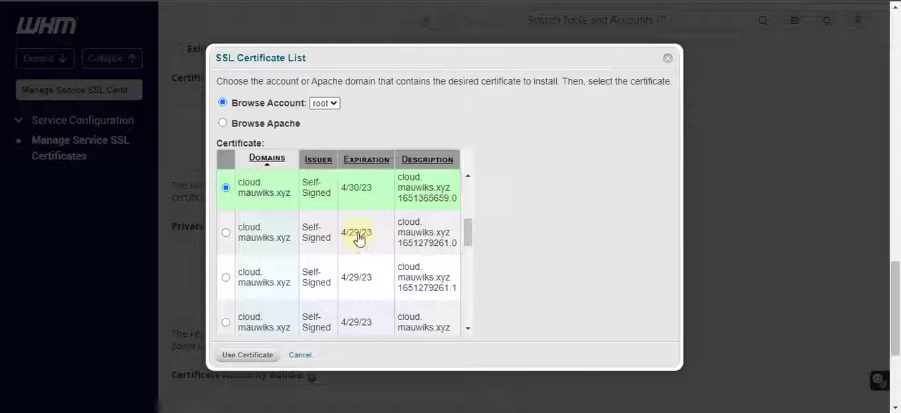
pyautogui.scroll(-3, 359, 266)
pyautogui.scroll(-3, 359, 275)
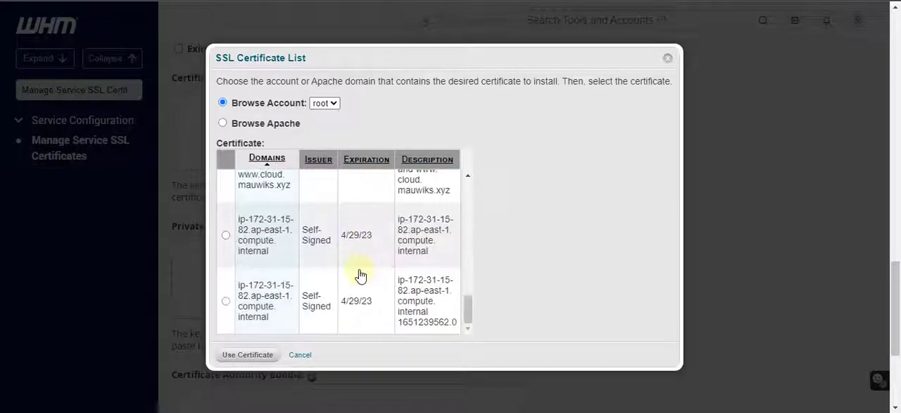
pyautogui.scroll(3, 423, 283)
pyautogui.scroll(5, 424, 283)
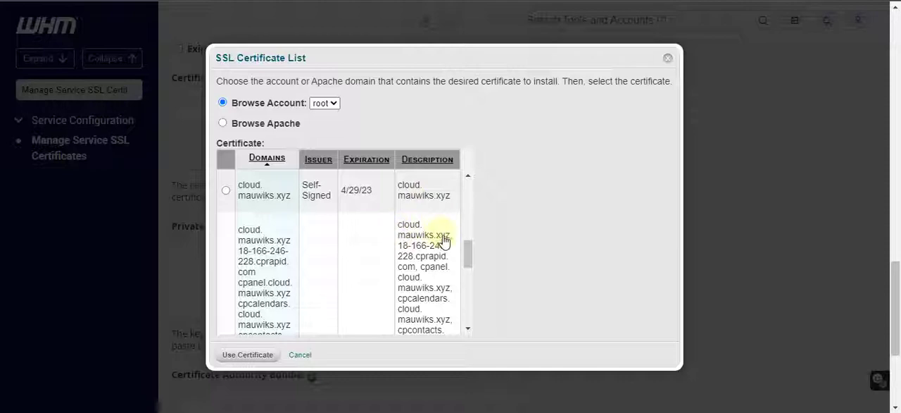
# Select the cPanel, Inc. certificate expiring on 8/1/22 and examine the domains in its description
pyautogui.moveTo(451, 241); pyautogui.dragTo(401, 230)
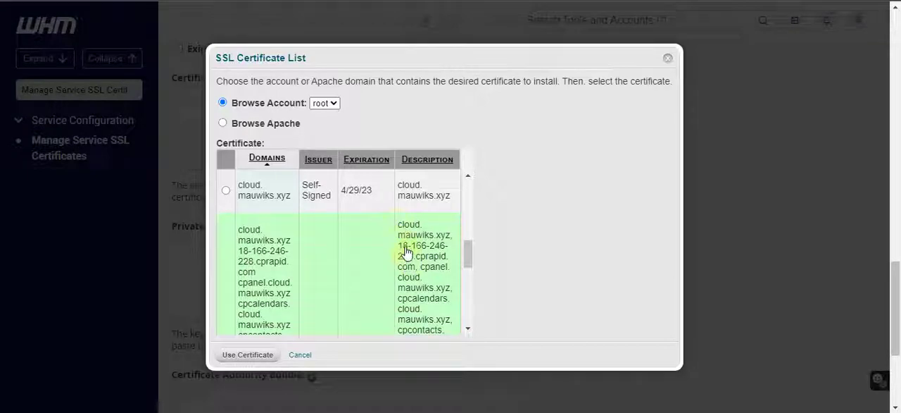
pyautogui.scroll(-5, 426, 302)
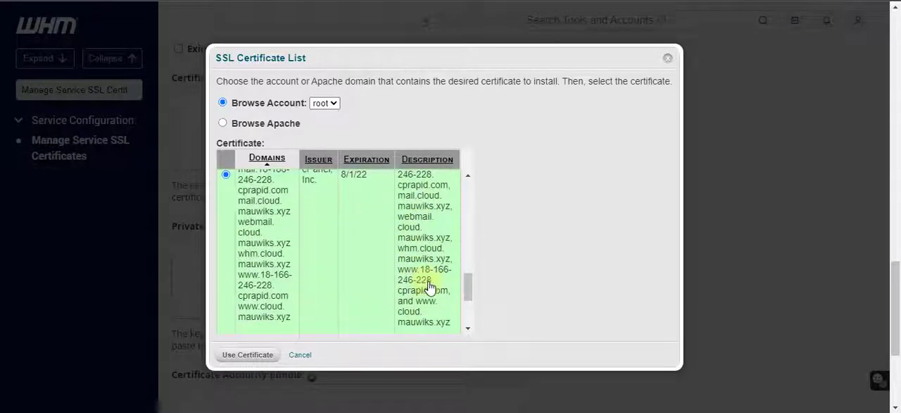
pyautogui.scroll(4, 426, 289)
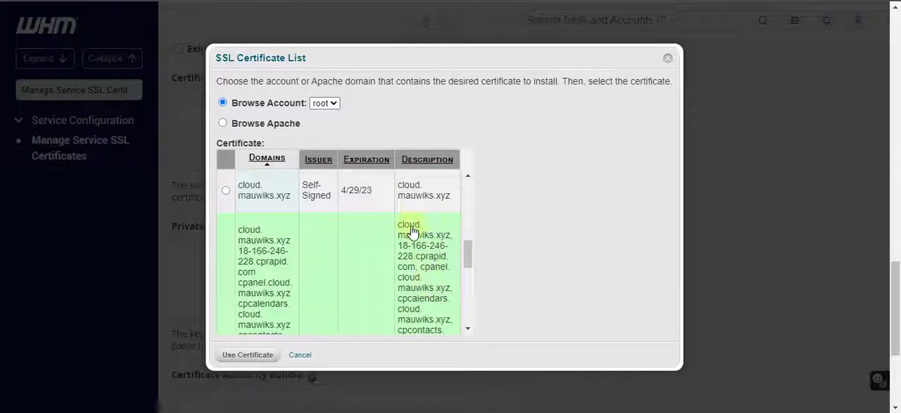
pyautogui.moveTo(397, 229); pyautogui.dragTo(450, 241)
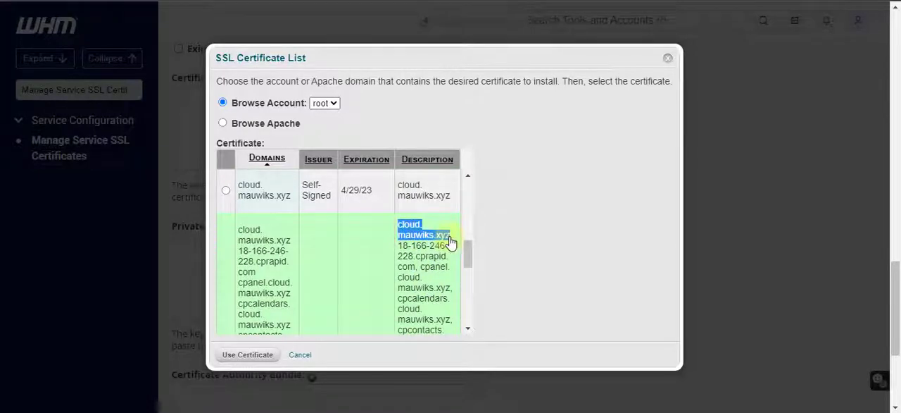
pyautogui.click(380, 251)
pyautogui.scroll(-3, 350, 238)
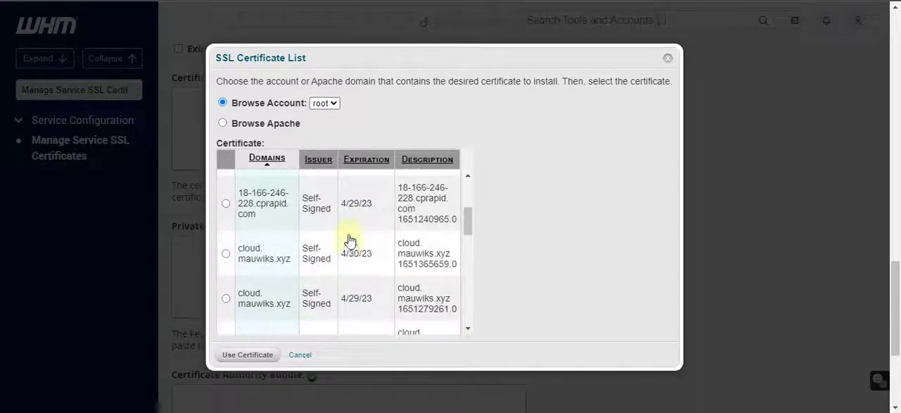
pyautogui.scroll(3, 350, 240)
pyautogui.scroll(2, 362, 243)
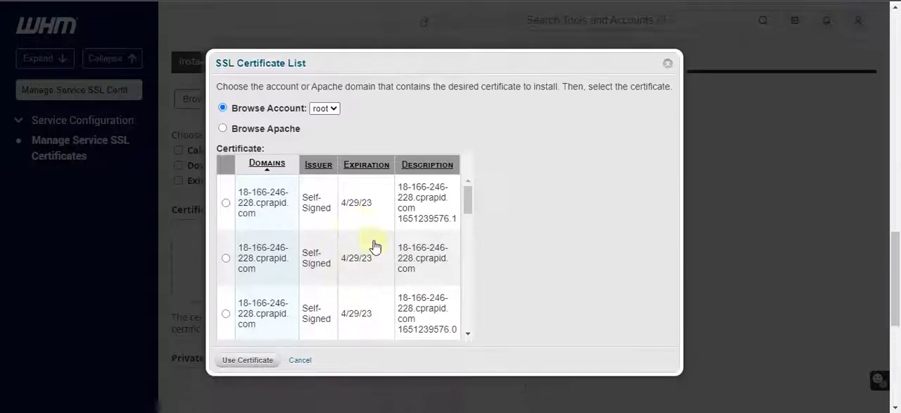
# Switch the selection to the self-signed cloud.mauwiks.xyz certificate that expires on 4/30/23
pyautogui.scroll(-5, 373, 247)
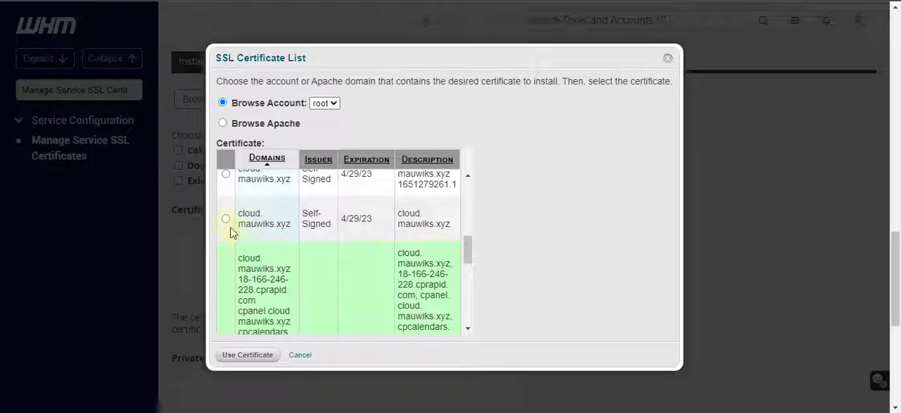
pyautogui.click(226, 219)
pyautogui.scroll(2, 372, 248)
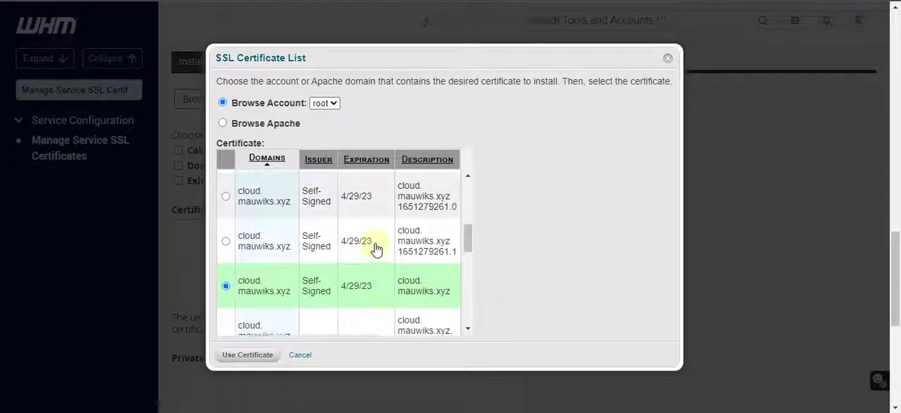
pyautogui.scroll(1, 374, 247)
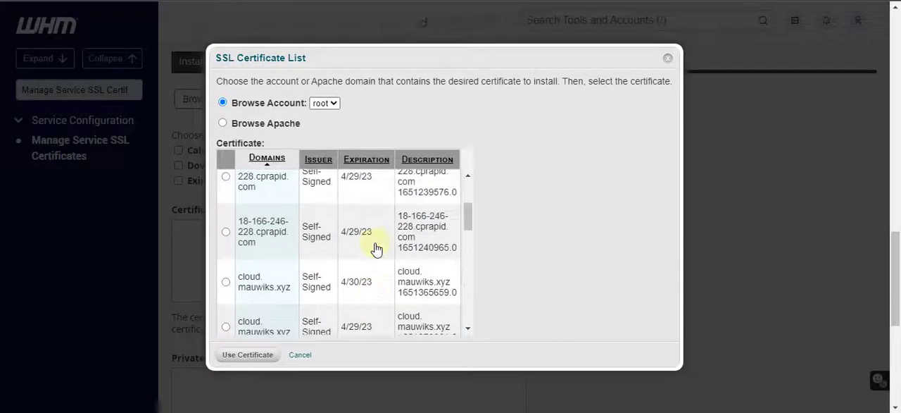
pyautogui.click(226, 281)
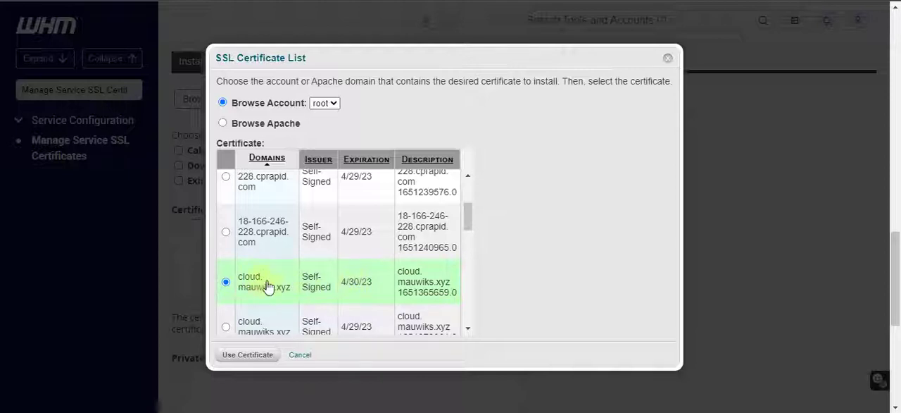
# Check the certificate list once more and load the selected certificate and its private key into the installation form
pyautogui.scroll(-3, 269, 285)
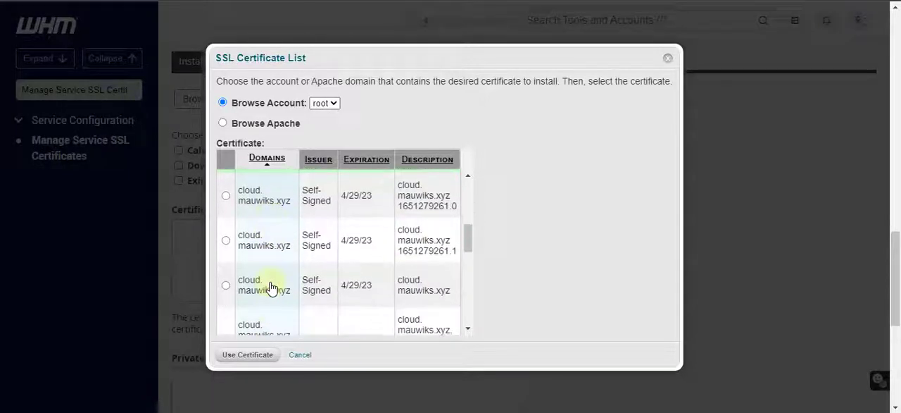
pyautogui.scroll(5, 272, 285)
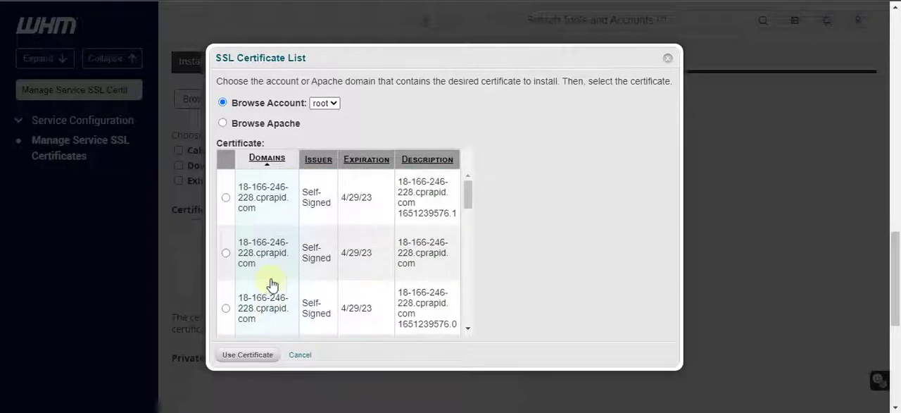
pyautogui.scroll(-5, 274, 283)
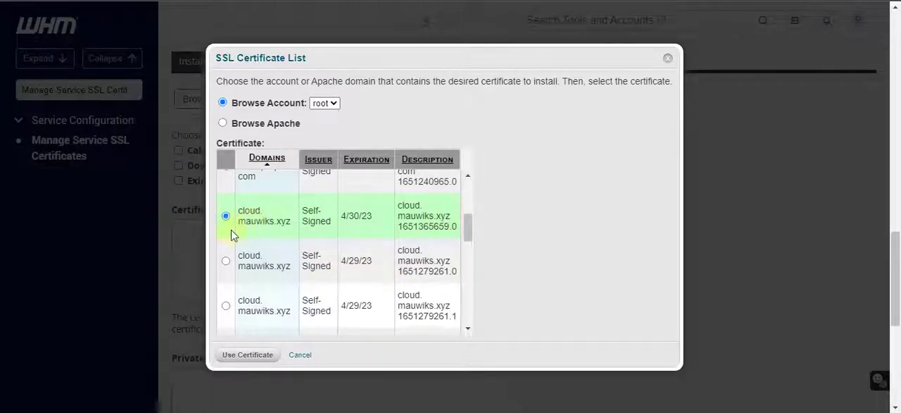
pyautogui.scroll(2, 252, 229)
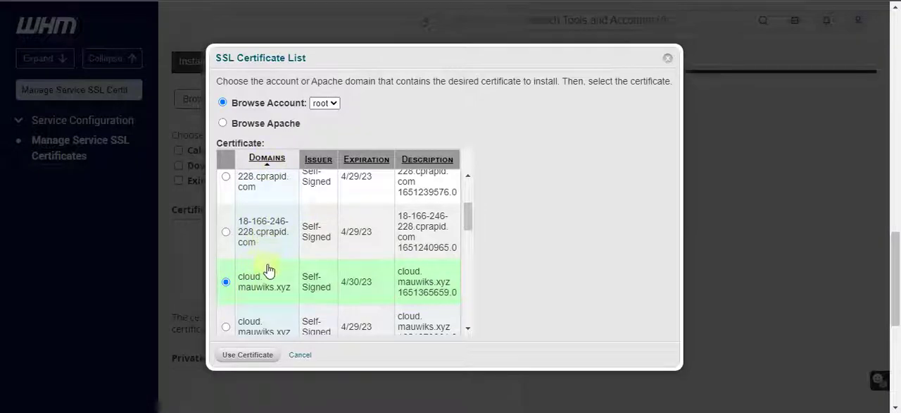
pyautogui.scroll(-2, 268, 282)
pyautogui.scroll(-5, 268, 259)
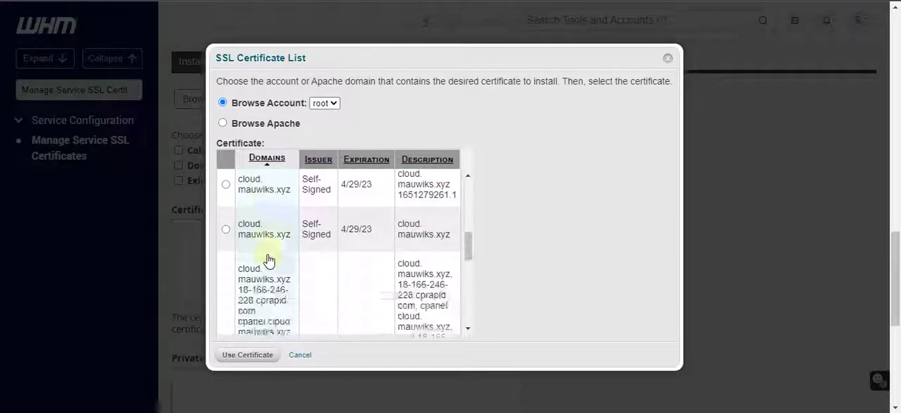
pyautogui.scroll(-2, 495, 260)
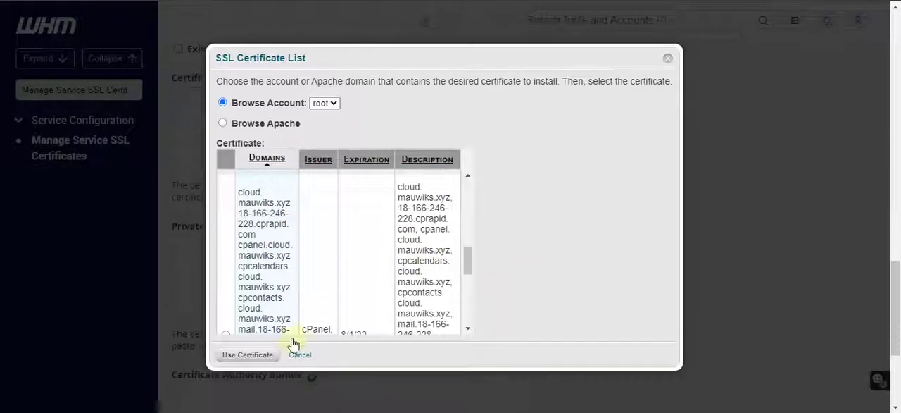
pyautogui.click(234, 357)
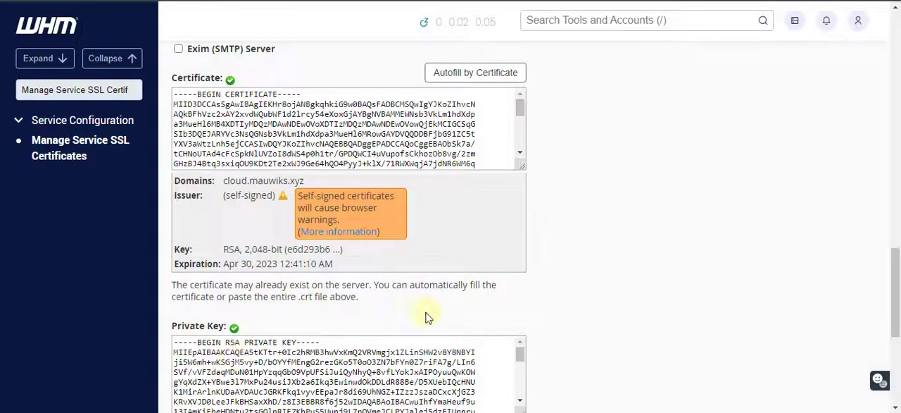
# Include the Calendar, cPanel, WebDisk, Webmail, and WHM services, the Dovecot Mail Server and the Exim (SMTP) Server in the certificate installation
pyautogui.scroll(4, 527, 294)
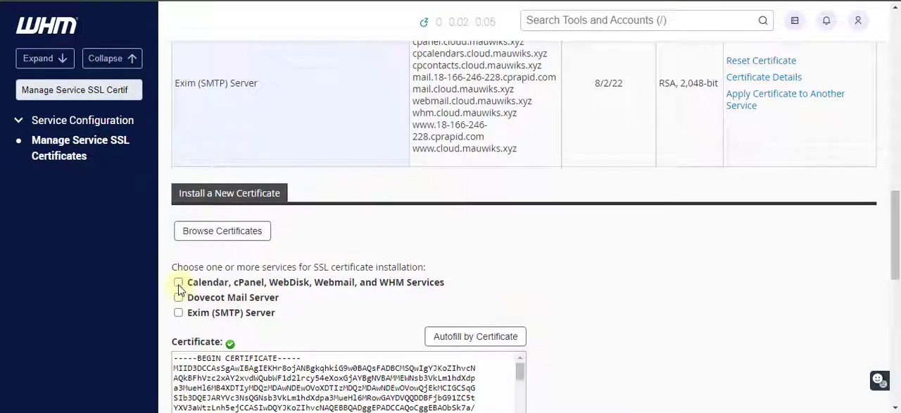
pyautogui.click(179, 283)
pyautogui.click(179, 297)
pyautogui.click(178, 312)
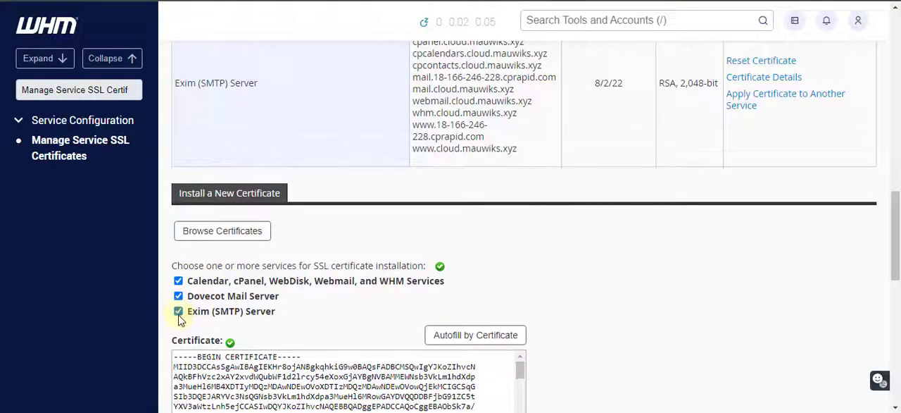
# Install the loaded certificate for the selected services and restart cpsrvd to complete the installation
pyautogui.scroll(-3, 589, 318)
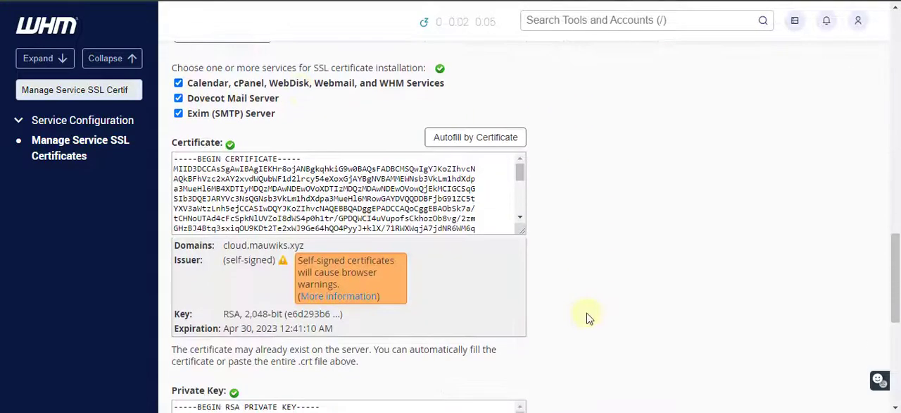
pyautogui.scroll(-5, 589, 319)
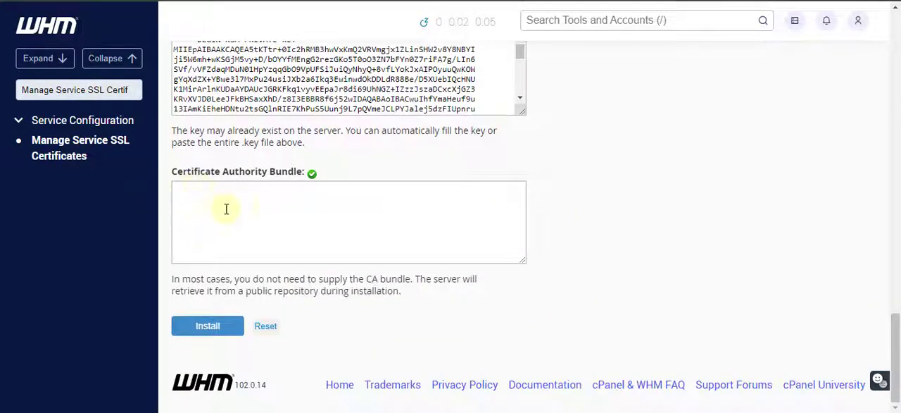
pyautogui.click(207, 326)
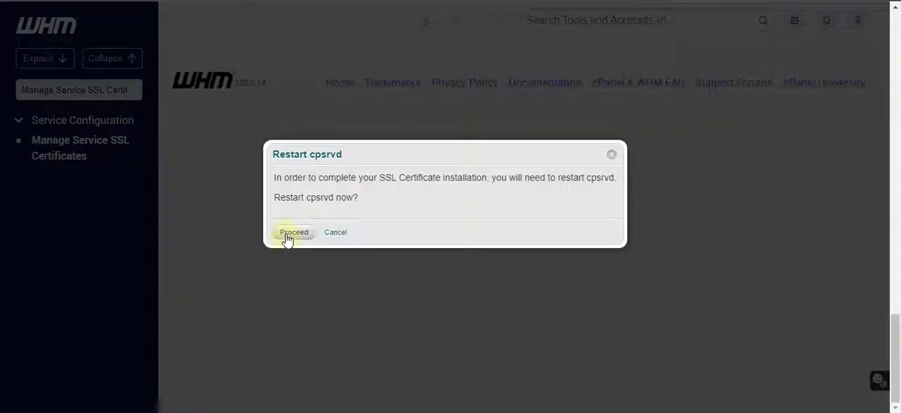
pyautogui.click(292, 232)
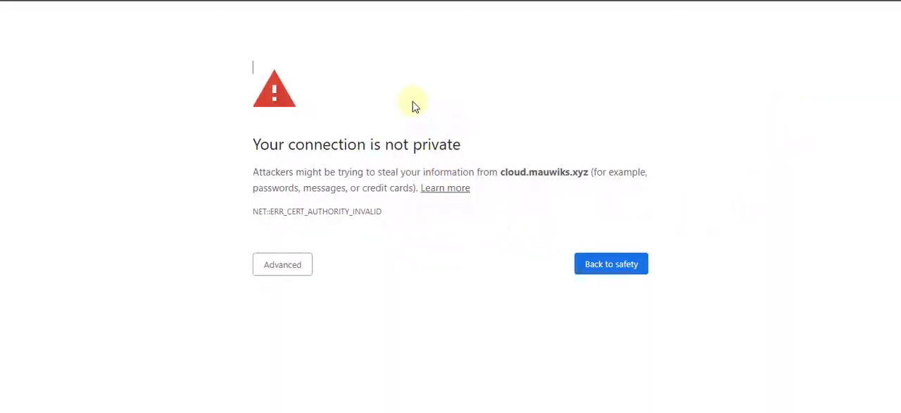
# Bypass the browser's privacy warning and continue to cloud.mauwiks.xyz
pyautogui.click(289, 270)
pyautogui.click(281, 265)
pyautogui.click(268, 270)
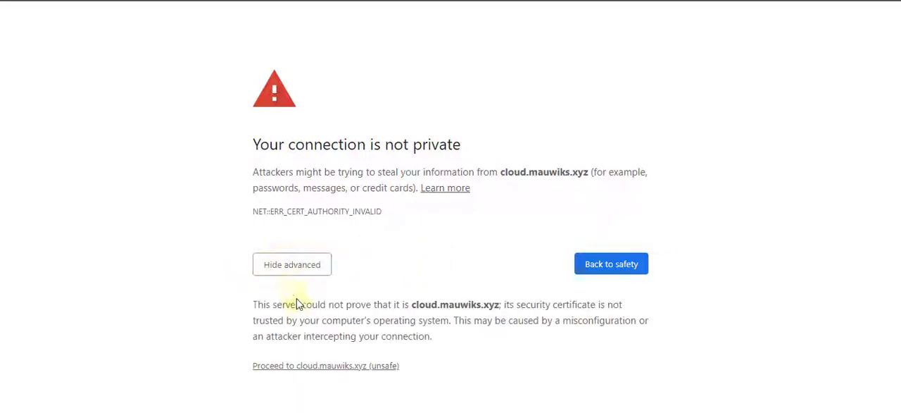
pyautogui.click(288, 367)
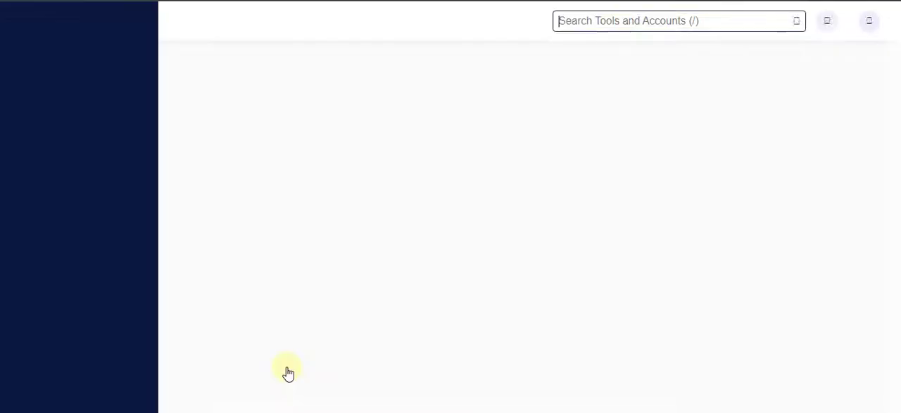
# Examine the domains and expiration dates in the service certificate table, and look over the installation form below it
pyautogui.scroll(-3, 497, 232)
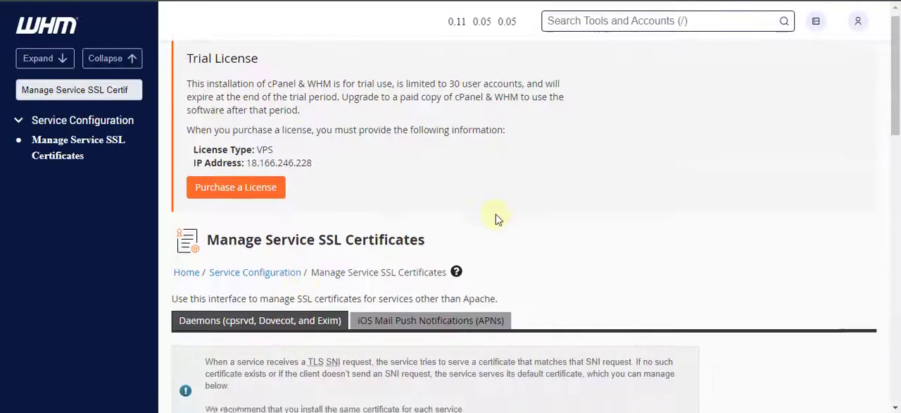
pyautogui.scroll(-1, 499, 243)
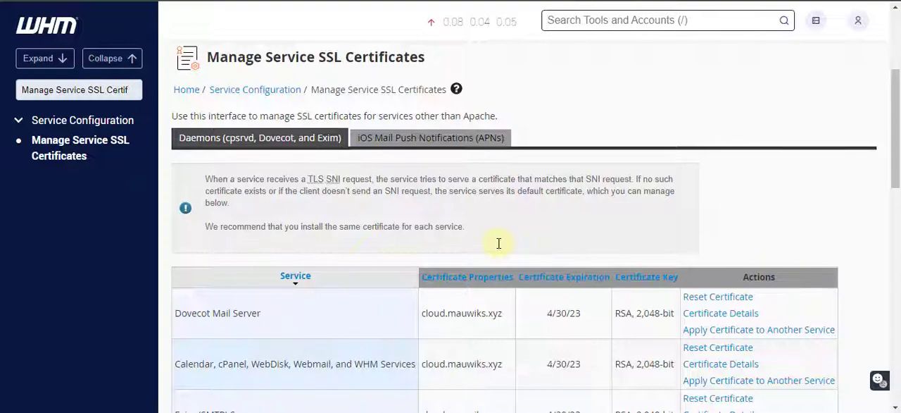
pyautogui.scroll(2, 527, 246)
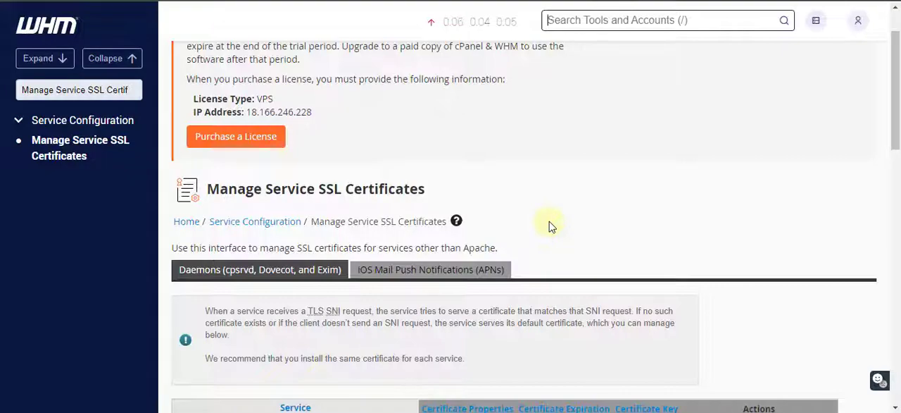
pyautogui.scroll(1, 551, 226)
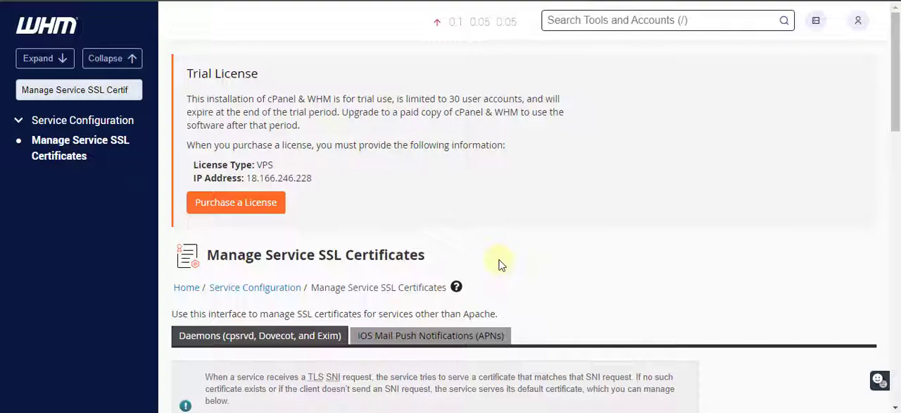
pyautogui.scroll(-3, 499, 264)
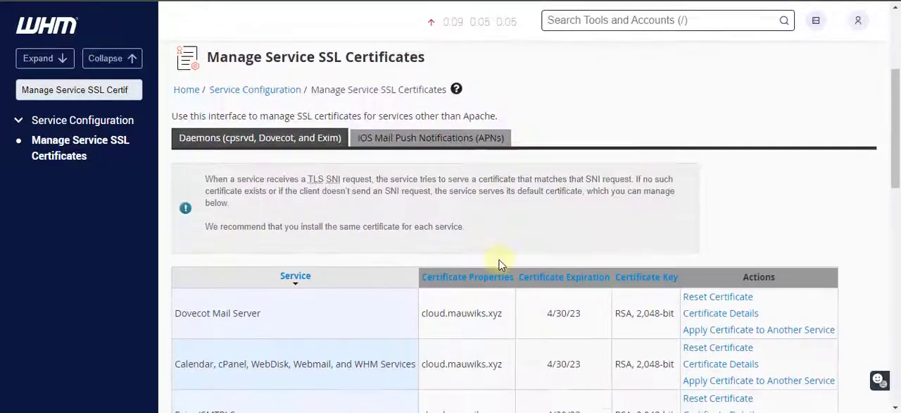
pyautogui.scroll(-4, 499, 264)
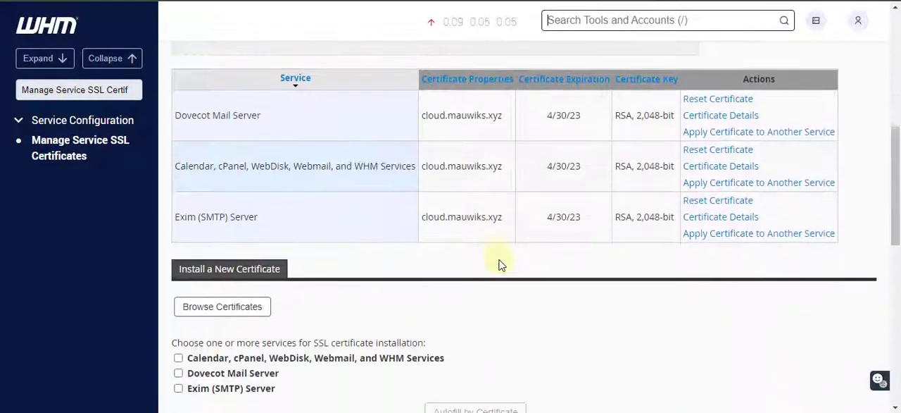
pyautogui.scroll(-2, 499, 265)
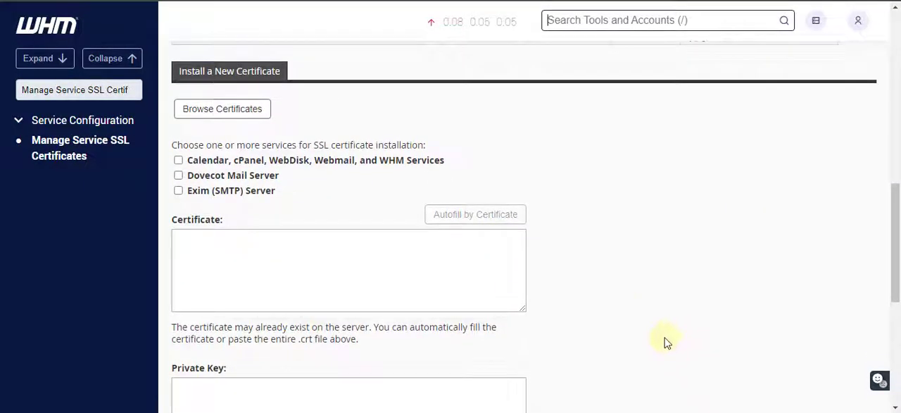
pyautogui.scroll(-3, 666, 342)
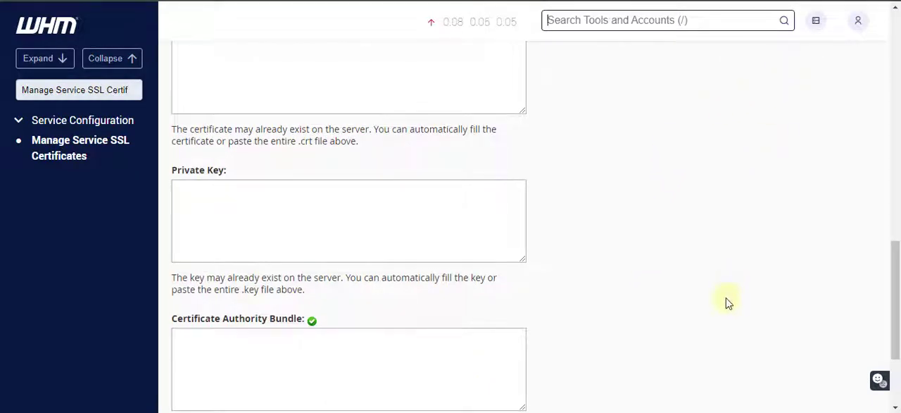
pyautogui.scroll(-3, 727, 303)
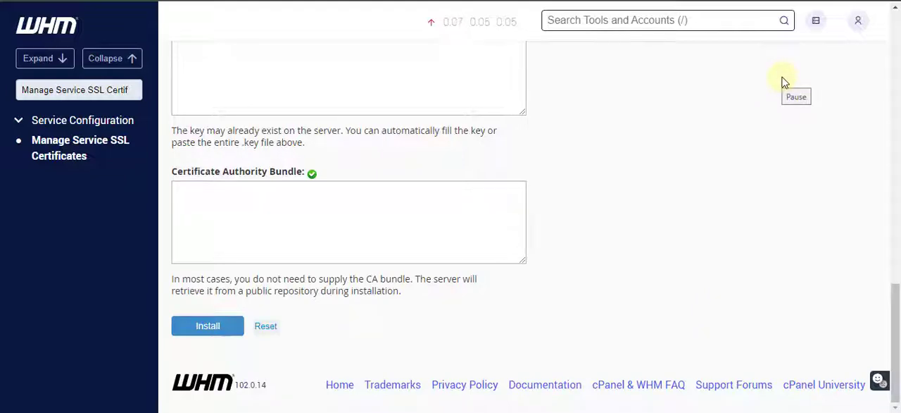
pyautogui.scroll(10, 724, 215)
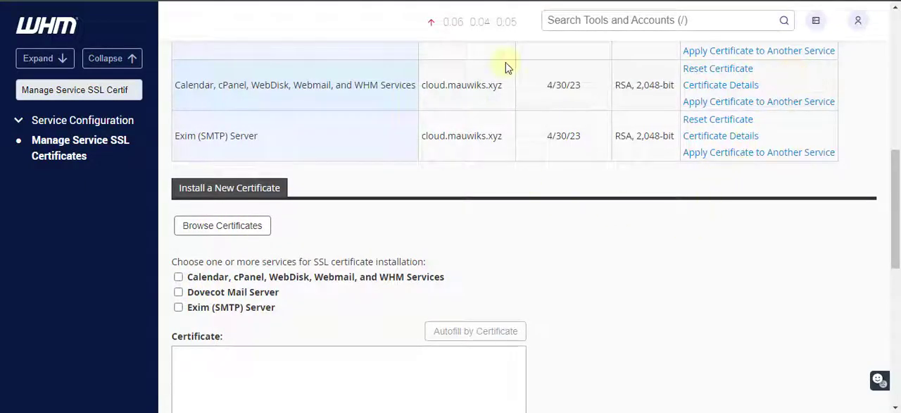
# Switch to the server's Bitvise SSH terminal and clear its screen
pyautogui.hotkey('alt', 'Tab')
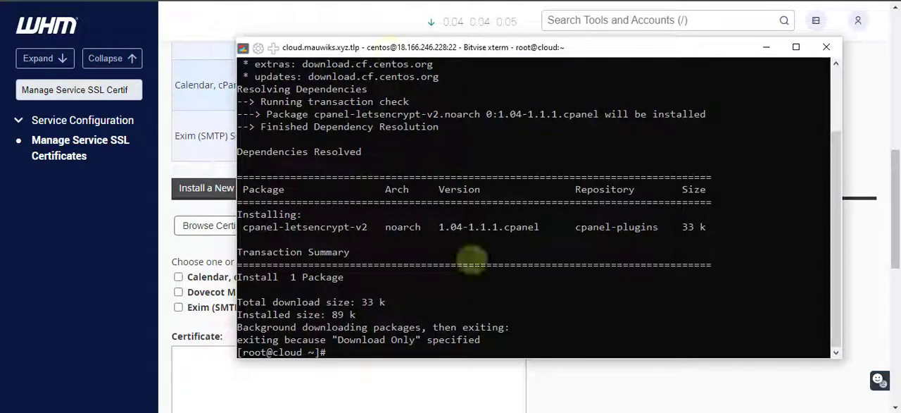
pyautogui.moveTo(391, 51); pyautogui.dragTo(382, 45)
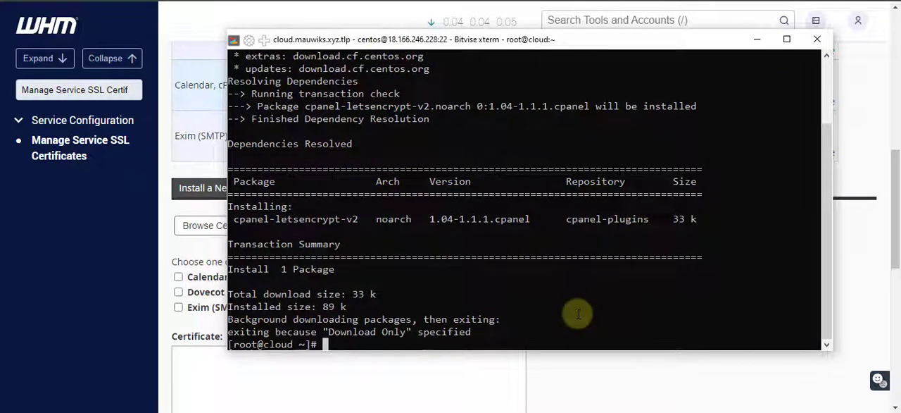
pyautogui.write('clear')
pyautogui.press('Return')
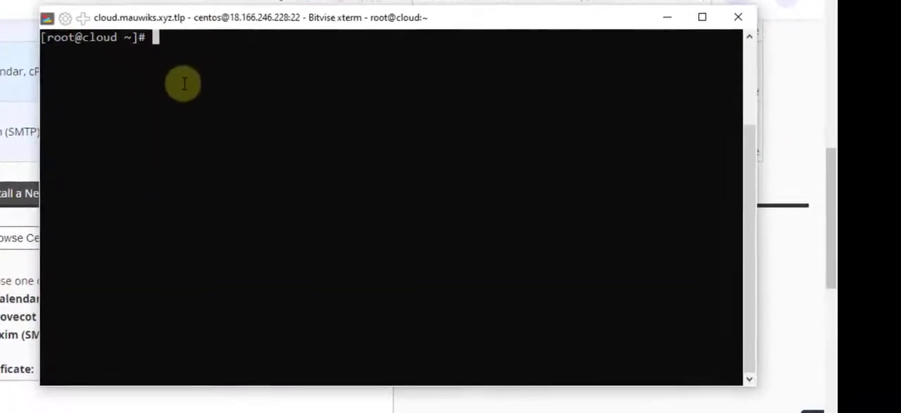
# Run /usr/local/cpanel/bin/checkallsslcerts on the server and review its output in a widened terminal window
pyautogui.rightClick(349, 96)
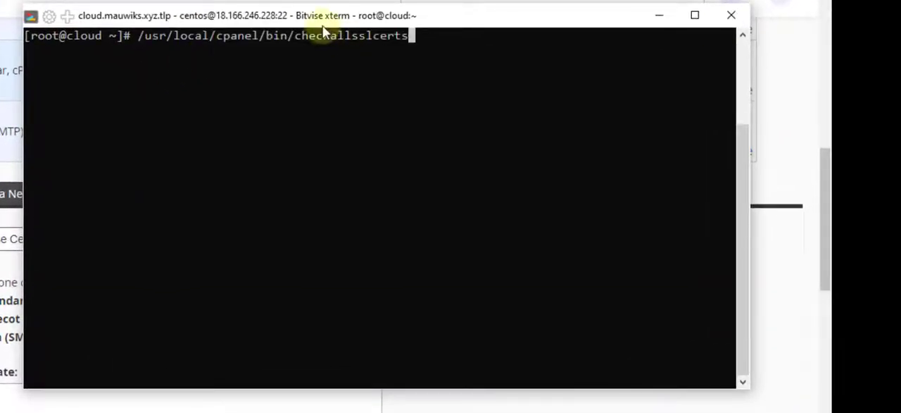
pyautogui.moveTo(322, 15); pyautogui.dragTo(311, 130)
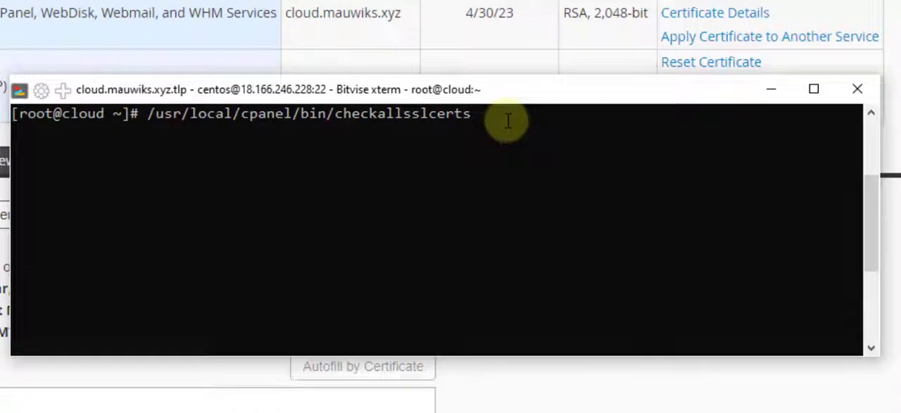
pyautogui.moveTo(493, 92); pyautogui.dragTo(480, 93)
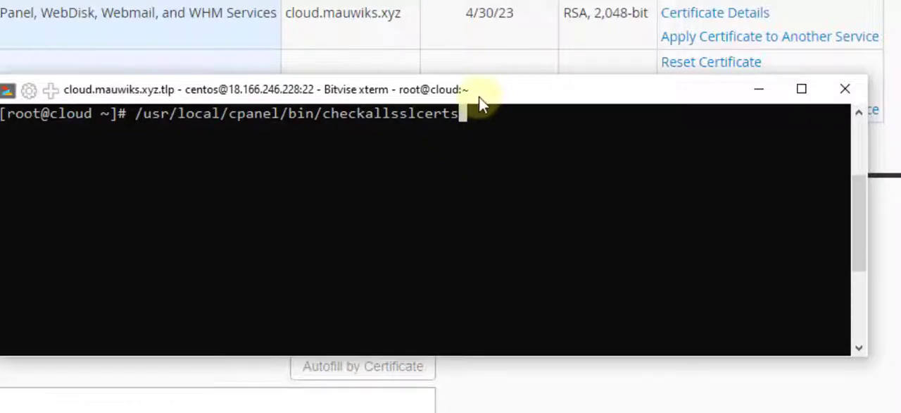
pyautogui.moveTo(479, 99); pyautogui.dragTo(478, 83)
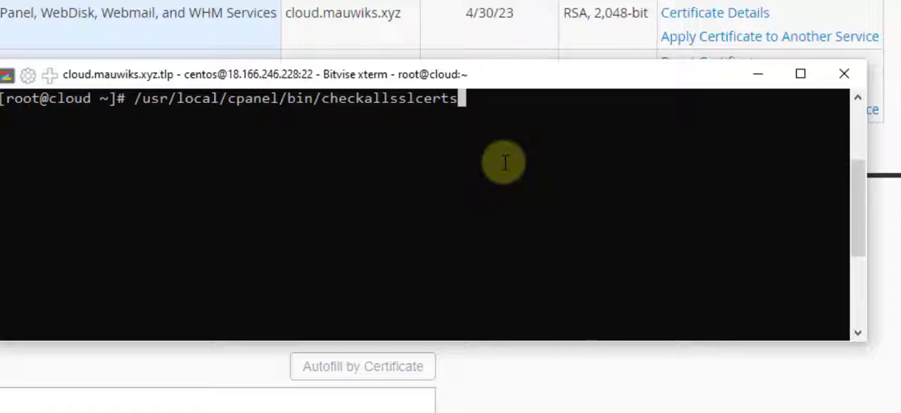
pyautogui.press('Return')
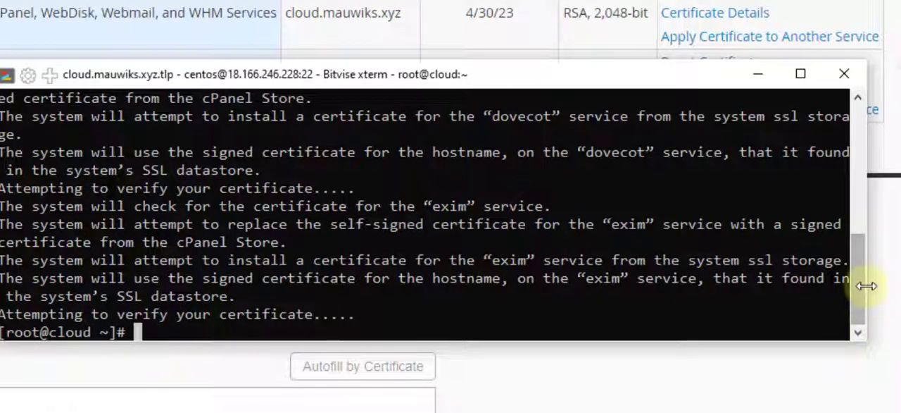
pyautogui.moveTo(868, 284); pyautogui.dragTo(900, 282)
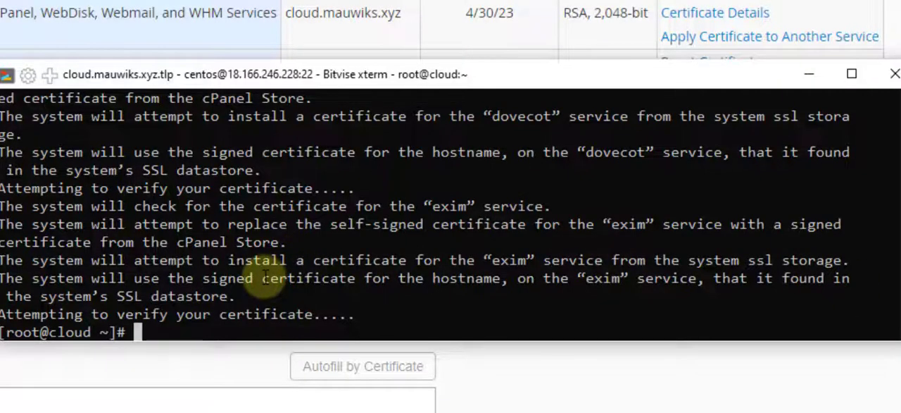
pyautogui.scroll(3, 318, 282)
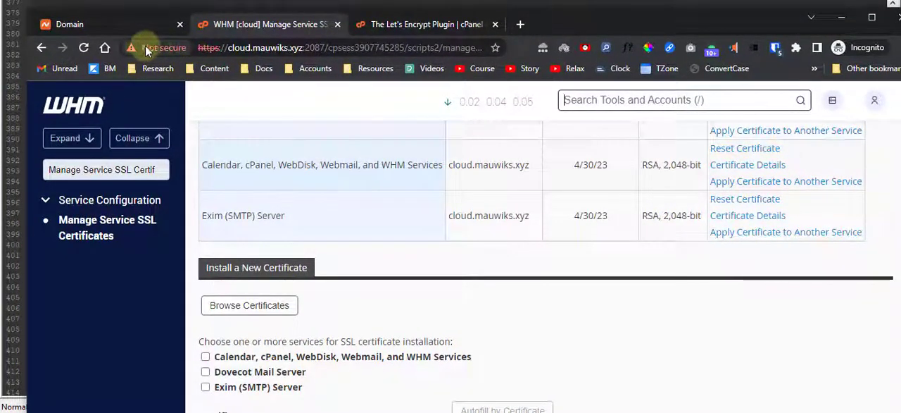
# Inspect the browser's connection security and certificate information for the WHM site on port 2087
pyautogui.press('/')
pyautogui.click(157, 47)
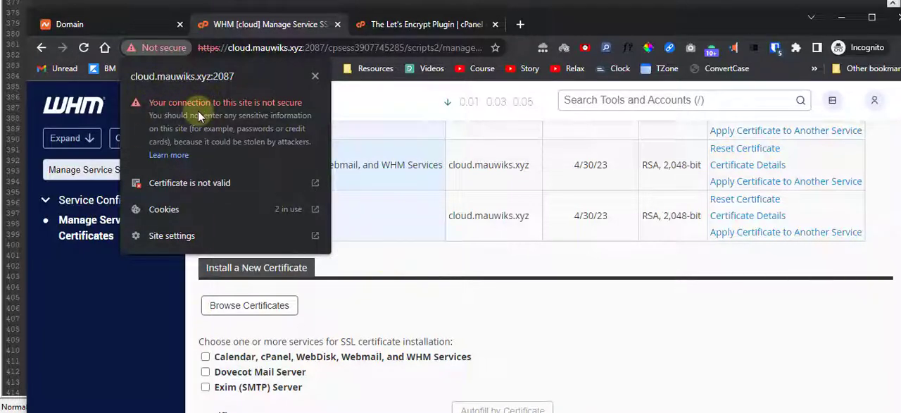
pyautogui.click(372, 269)
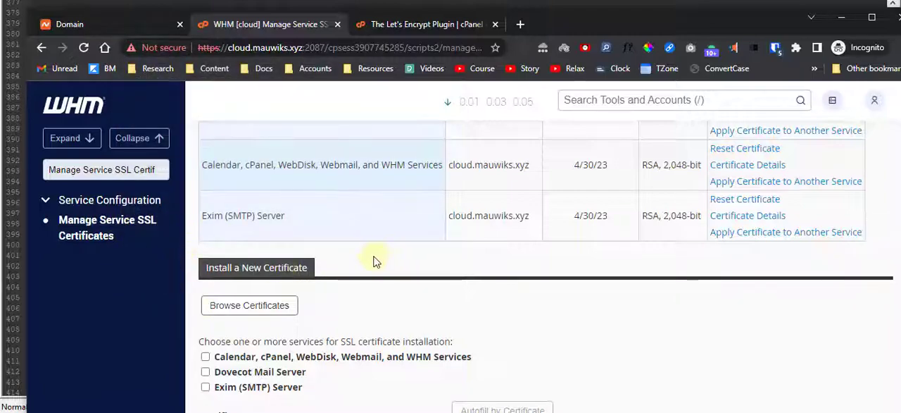
pyautogui.click(163, 48)
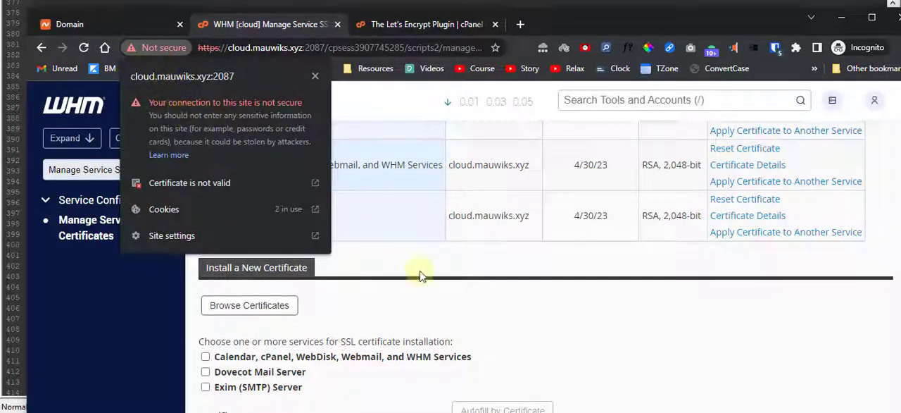
pyautogui.click(368, 269)
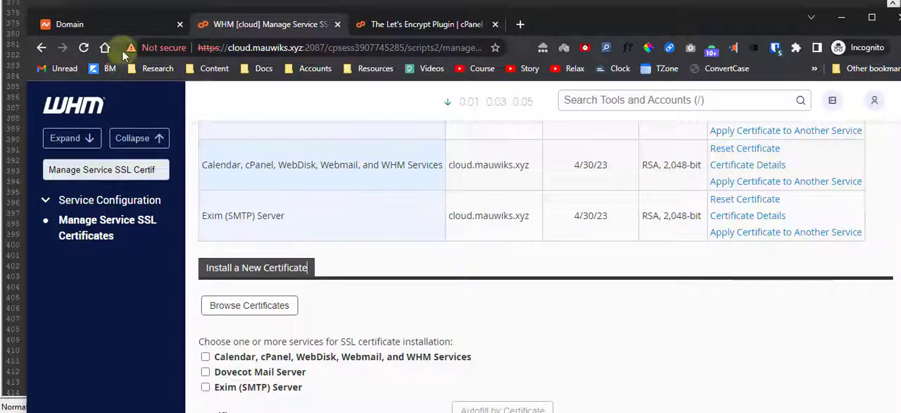
# Reload the WHM page and recheck its certificate status and full address
pyautogui.click(81, 49)
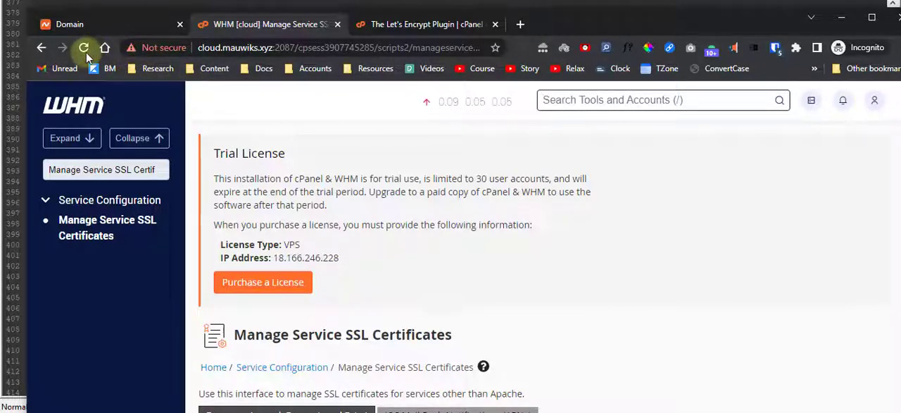
pyautogui.click(144, 47)
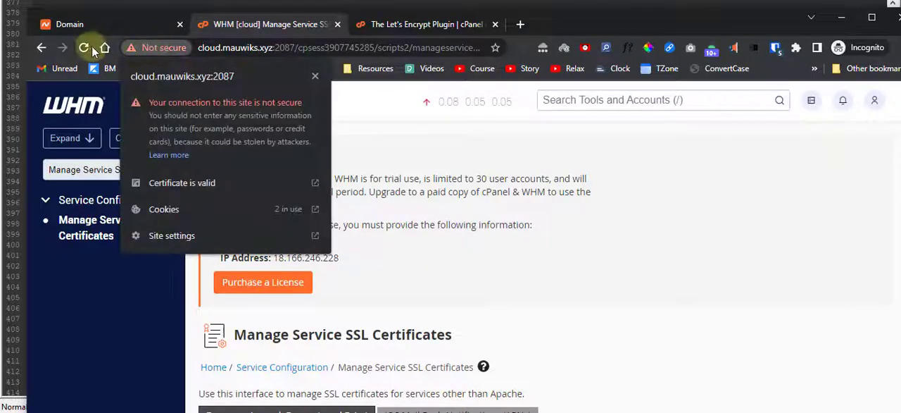
pyautogui.click(211, 48)
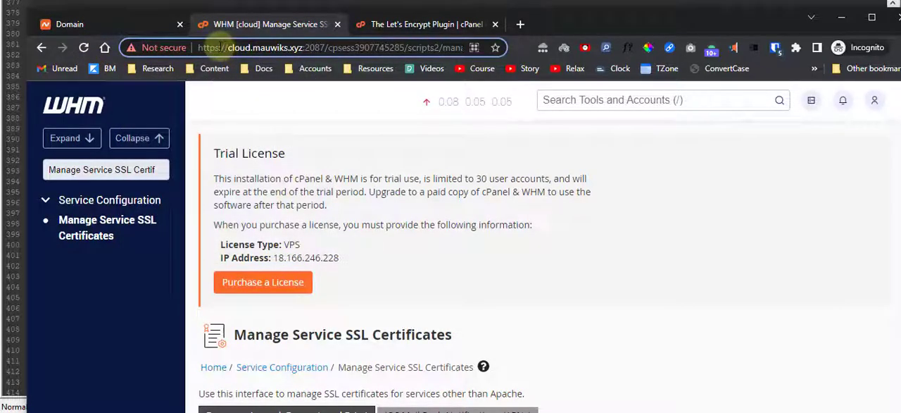
pyautogui.moveTo(228, 47); pyautogui.dragTo(152, 51)
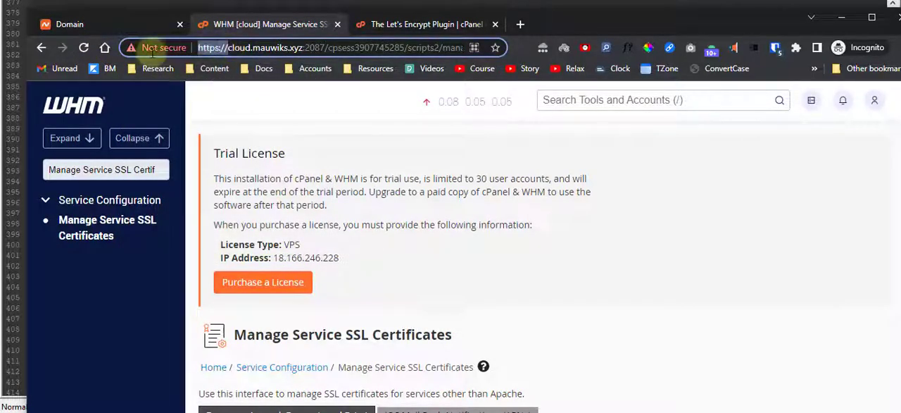
pyautogui.rightClick(205, 48)
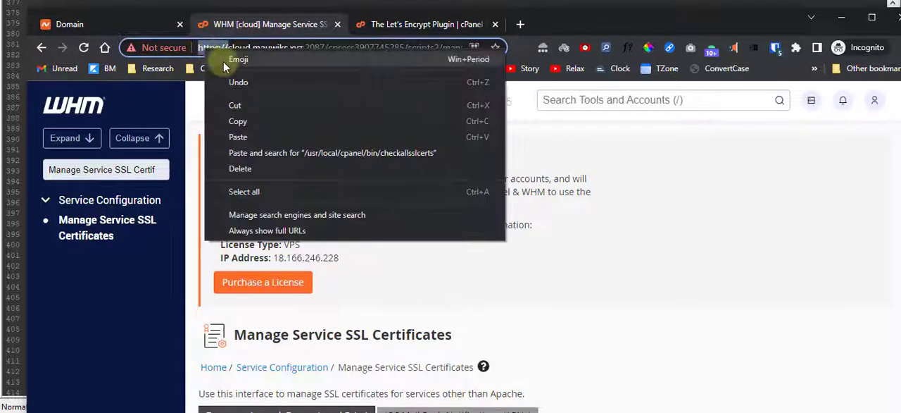
pyautogui.click(235, 121)
pyautogui.click(875, 102)
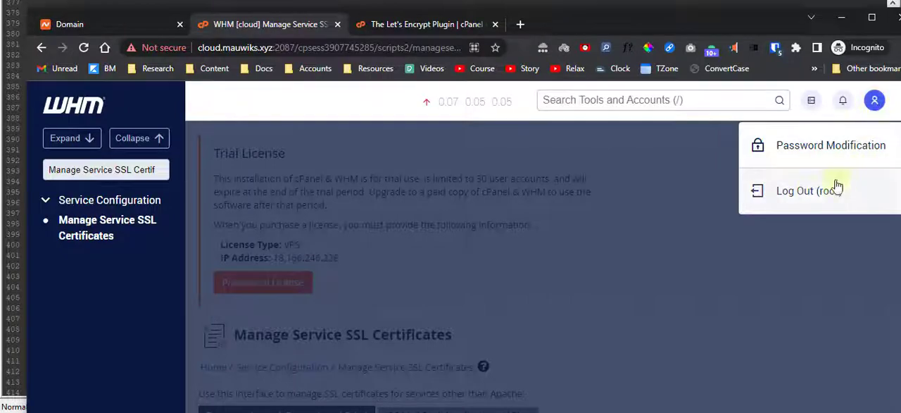
pyautogui.click(813, 197)
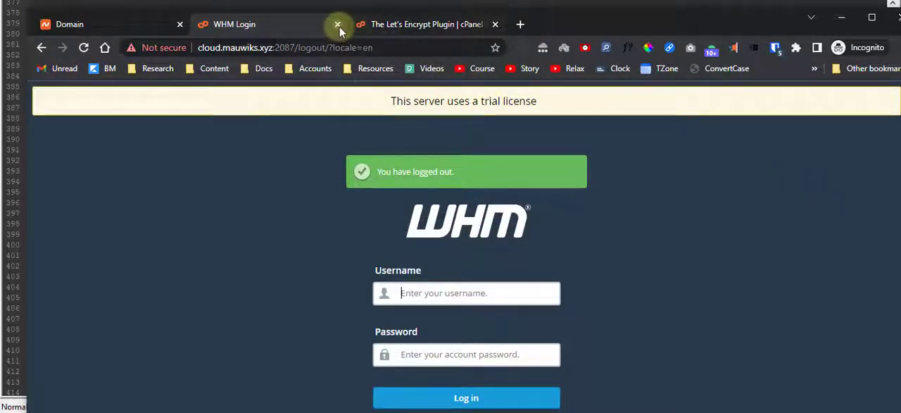
# Close all browser tabs after the Namecheap Domain page and open a blank tab
pyautogui.rightClick(142, 28)
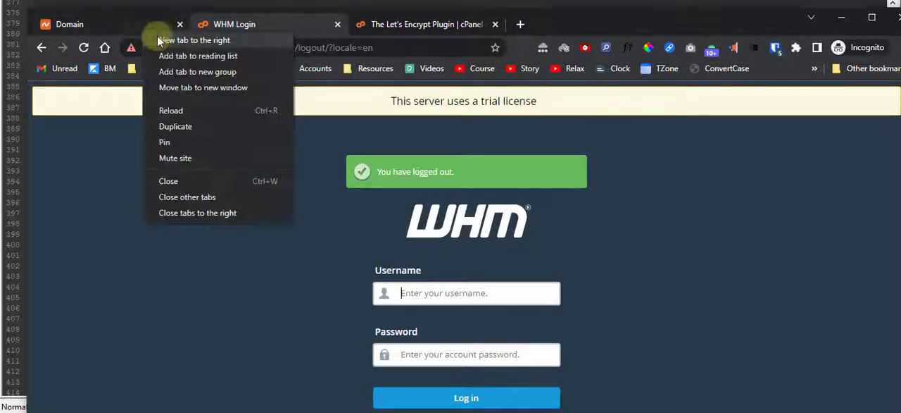
pyautogui.click(219, 214)
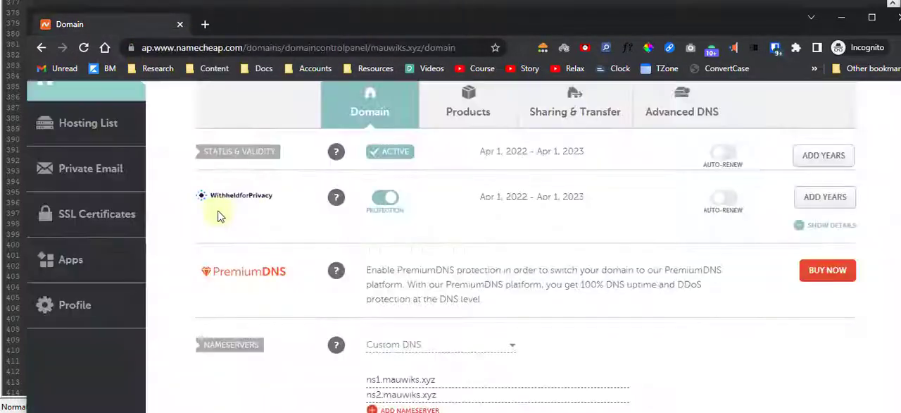
pyautogui.click(205, 24)
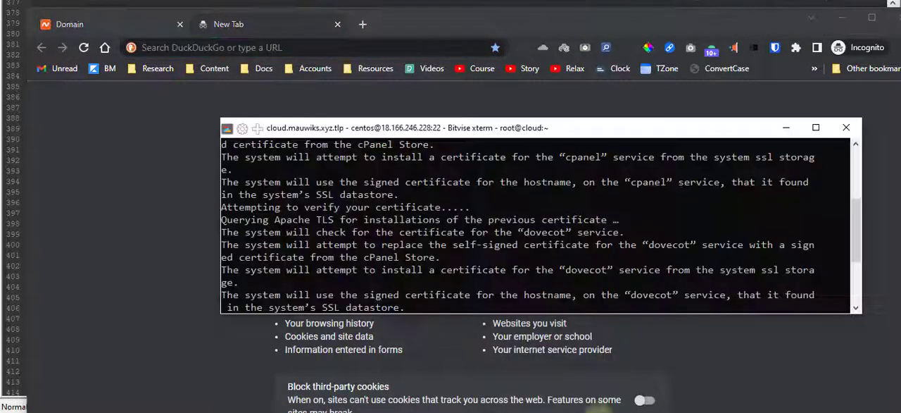
# Switch to the server's Bitvise SSH terminal, run whmlogin and copy the generated WHM login link
pyautogui.hotkey('alt', 'Tab')
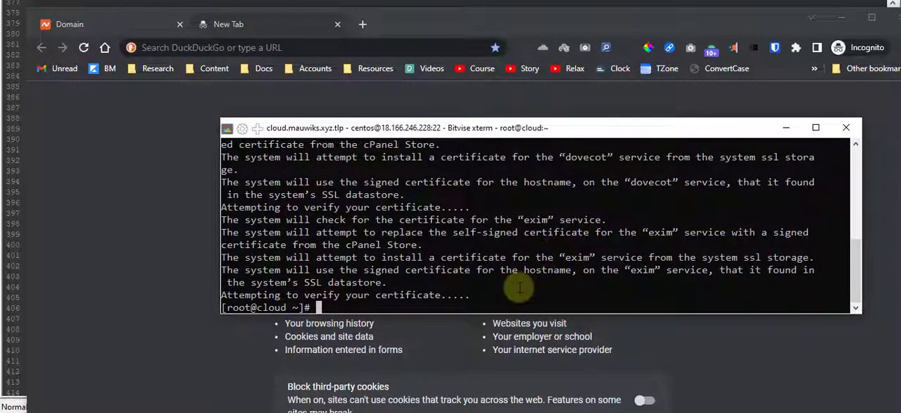
pyautogui.write('/usr/local/cpanel/scripts/install_lets_encrypt_autossl_provider')
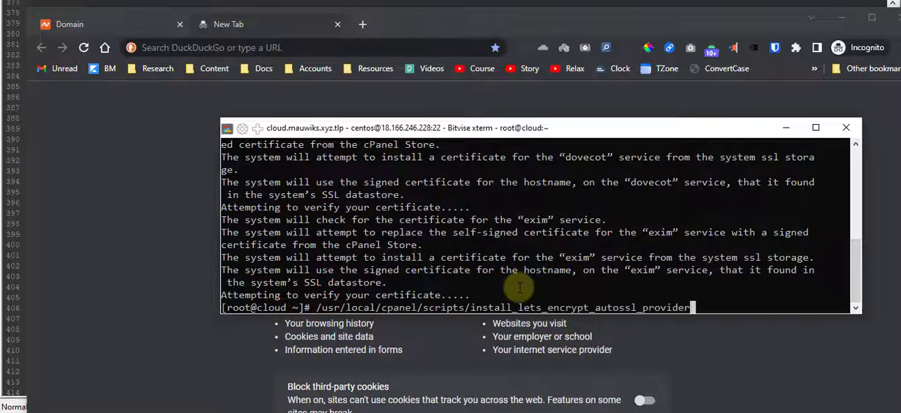
pyautogui.press('BackSpace')
pyautogui.press('BackSpace')
pyautogui.press('BackSpace')
pyautogui.press('BackSpace')
pyautogui.press('BackSpace')
pyautogui.press('BackSpace')
pyautogui.press('BackSpace')
pyautogui.press('BackSpace')
pyautogui.press('BackSpace')
pyautogui.press('BackSpace')
pyautogui.press('BackSpace')
pyautogui.press('BackSpace')
pyautogui.press('BackSpace')
pyautogui.press('BackSpace')
pyautogui.press('BackSpace')
pyautogui.press('BackSpace')
pyautogui.press('BackSpace')
pyautogui.press('BackSpace')
pyautogui.press('BackSpace')
pyautogui.press('BackSpace')
pyautogui.write('cd')
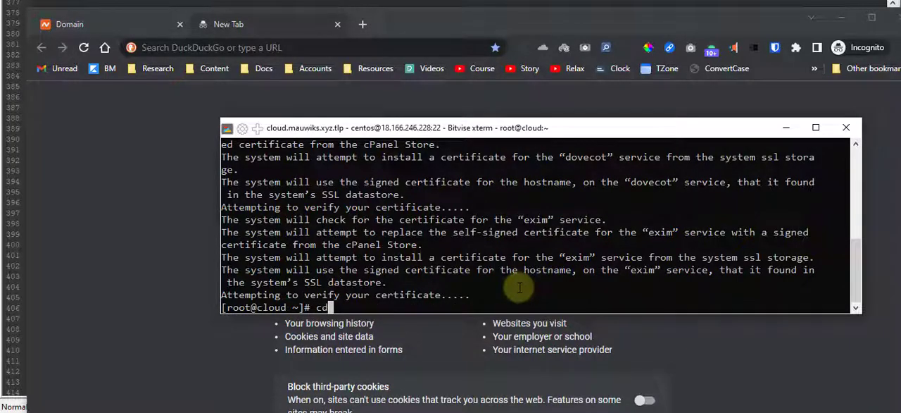
pyautogui.press('BackSpace')
pyautogui.press('BackSpace')
pyautogui.write('whmlogin')
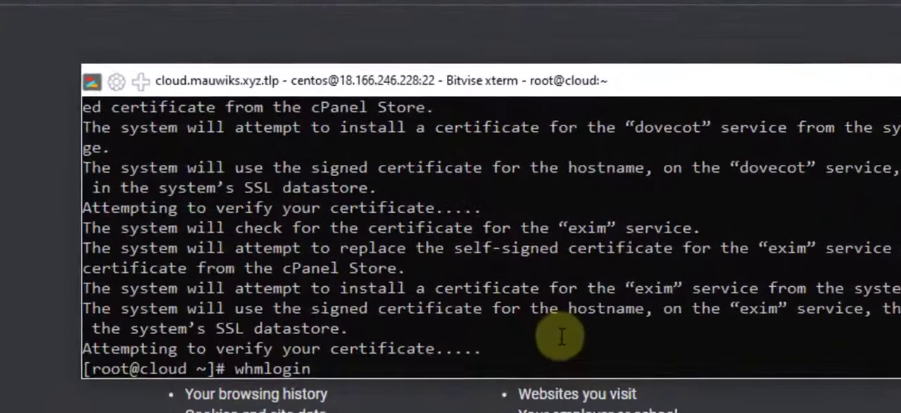
pyautogui.press('Return')
pyautogui.moveTo(434, 348); pyautogui.dragTo(74, 328)
# Open the copied WHM login link, including its session token, in the blank browser tab
pyautogui.click(237, 47)
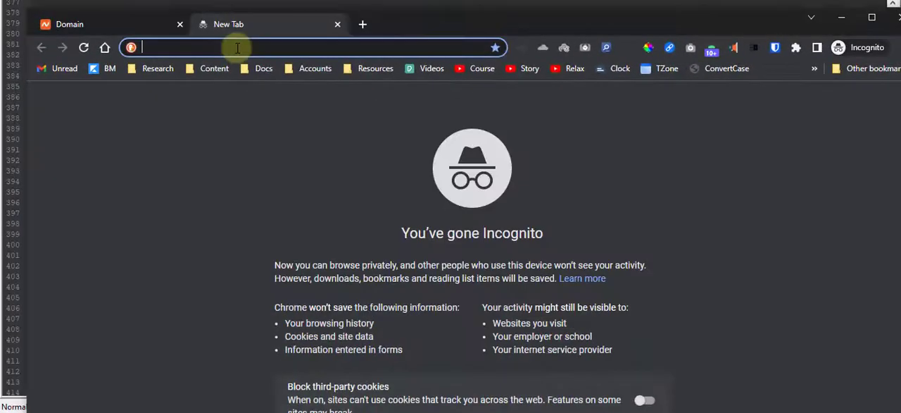
pyautogui.rightClick(238, 47)
pyautogui.click(303, 150)
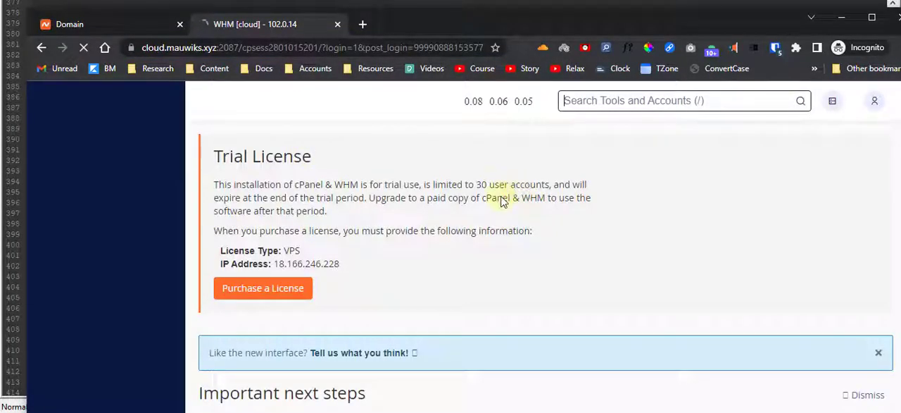
pyautogui.click(131, 47)
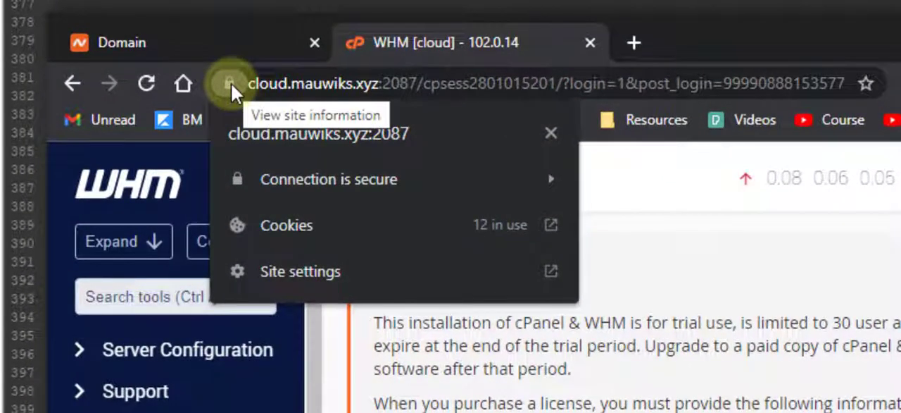
pyautogui.click(420, 82)
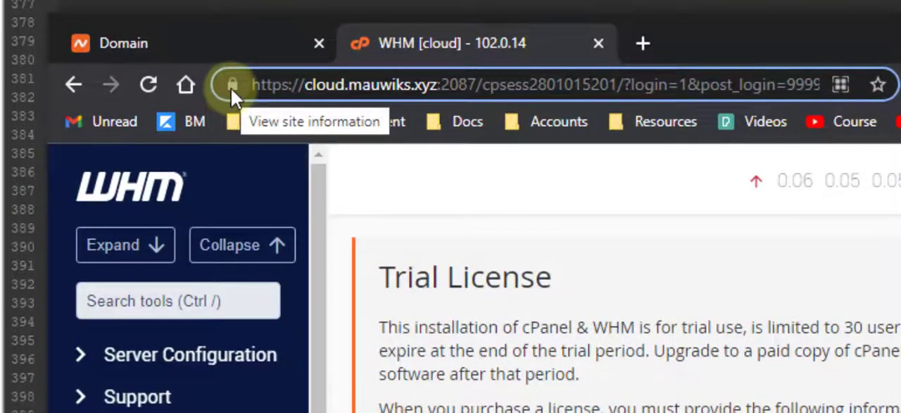
pyautogui.moveTo(305, 85); pyautogui.dragTo(227, 85)
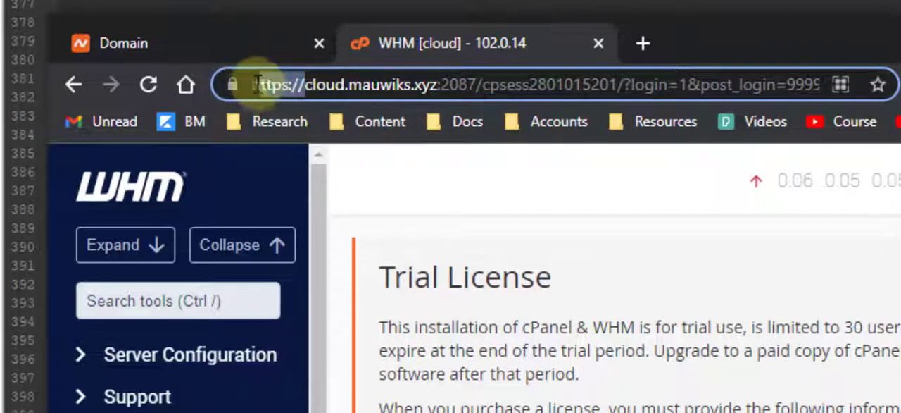
pyautogui.click(747, 268)
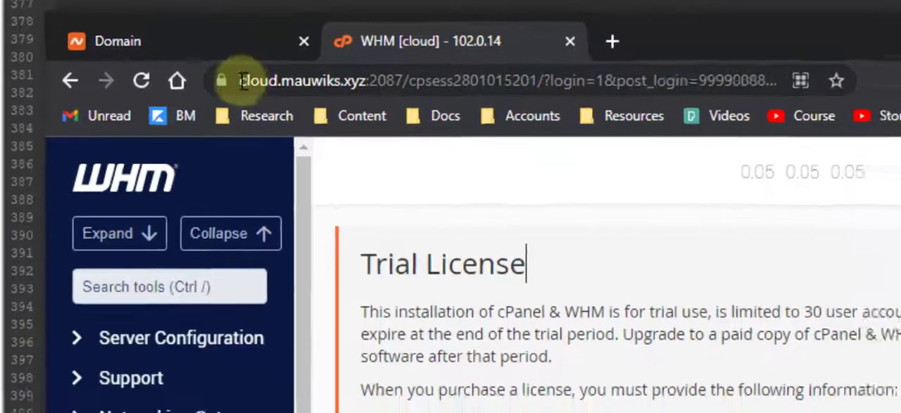
pyautogui.click(294, 85)
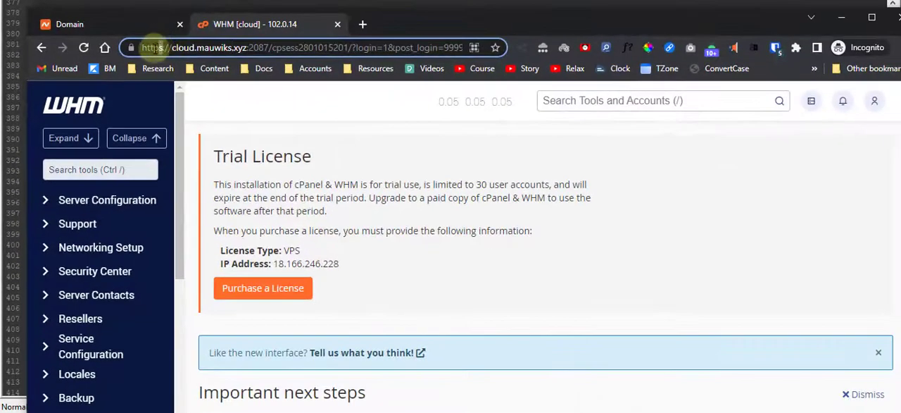
pyautogui.click(397, 150)
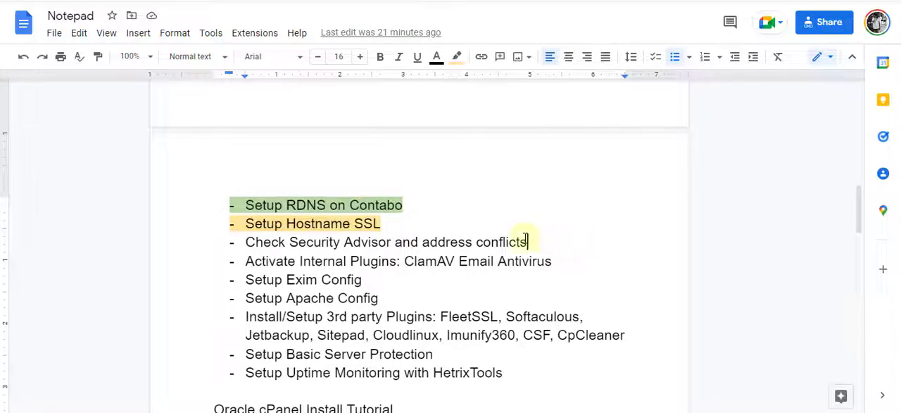
# Review the server setup checklist in the Notepad Google Doc, from Setup Hostname SSL down through the items following the Security Advisor check
pyautogui.moveTo(528, 242); pyautogui.dragTo(200, 244)
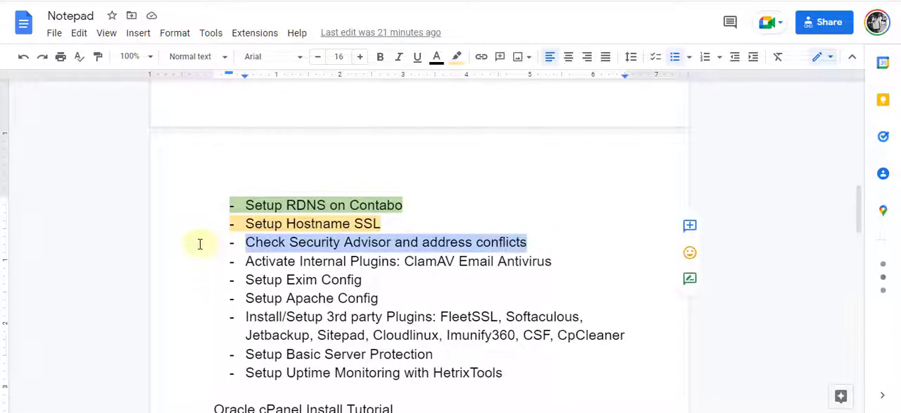
pyautogui.click(286, 242)
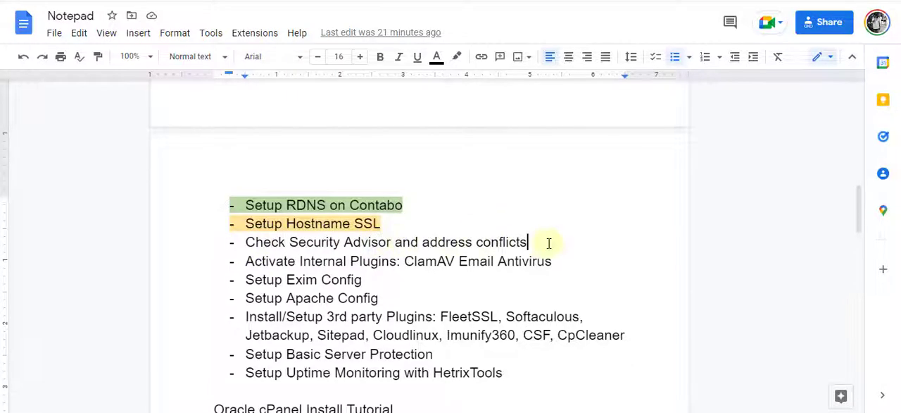
pyautogui.moveTo(547, 243); pyautogui.dragTo(199, 243)
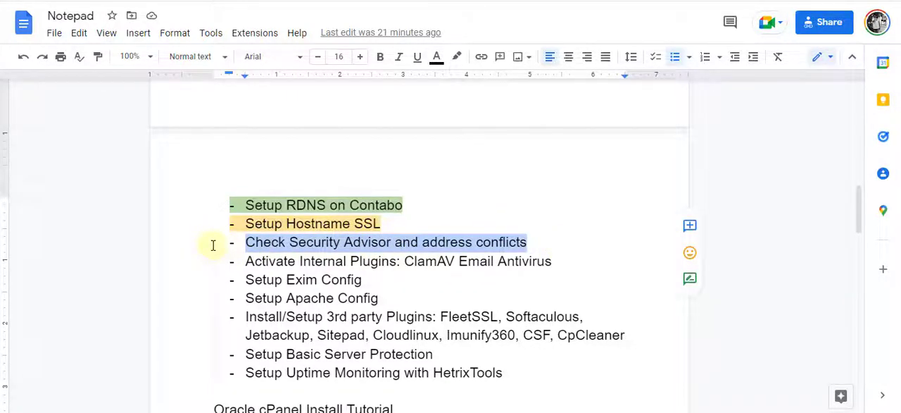
pyautogui.click(372, 260)
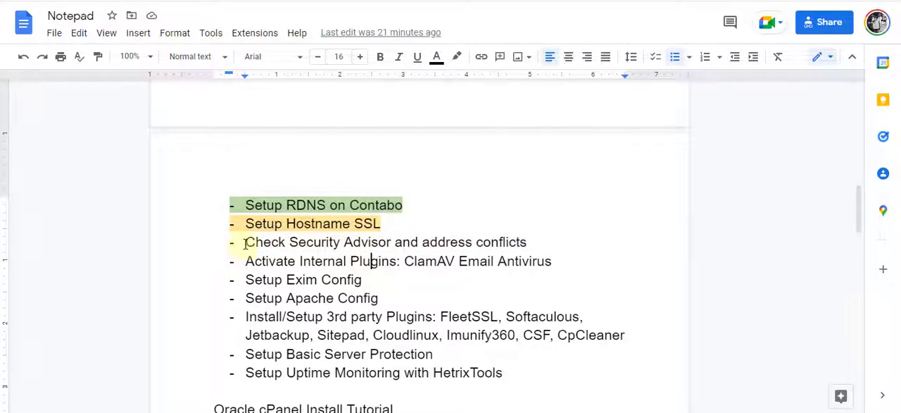
pyautogui.moveTo(245, 242); pyautogui.dragTo(555, 294)
pyautogui.click(555, 294)
pyautogui.moveTo(244, 243); pyautogui.dragTo(412, 280)
pyautogui.click(410, 281)
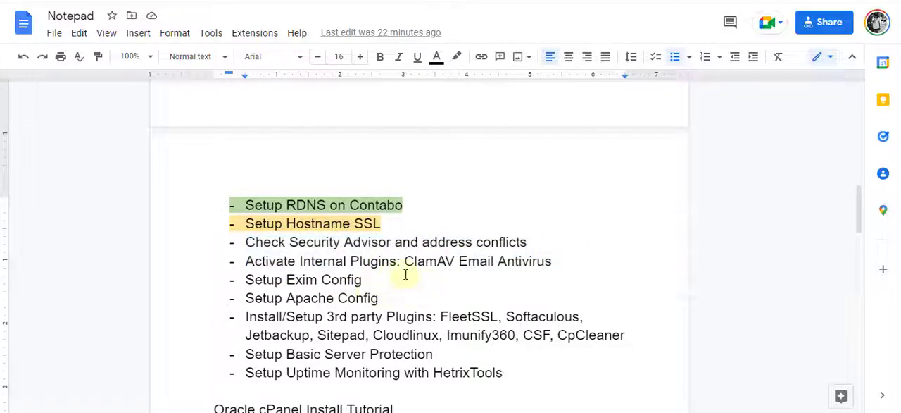
pyautogui.moveTo(562, 258); pyautogui.dragTo(191, 224)
pyautogui.click(428, 223)
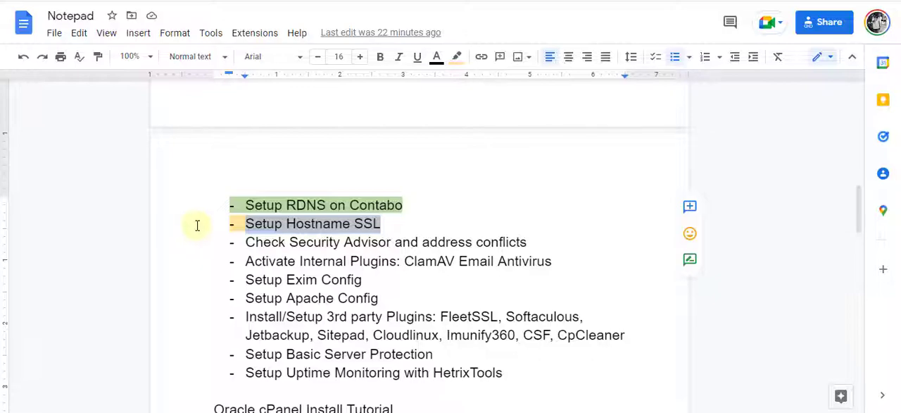
pyautogui.click(423, 229)
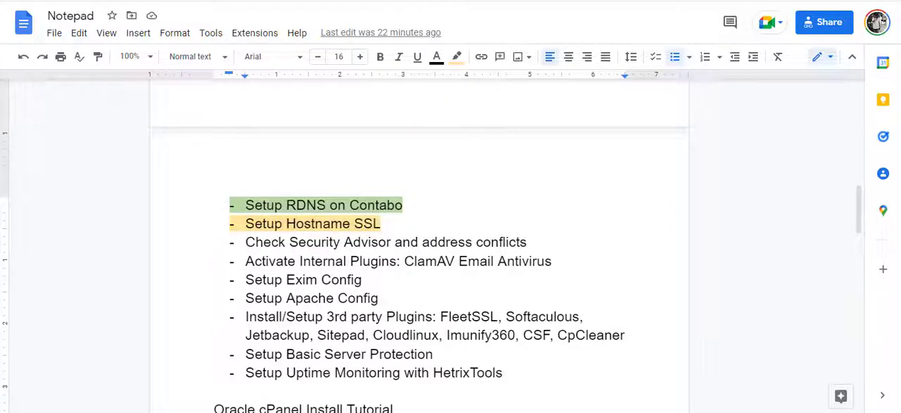
# Switch to YouTube and read through the channel's notifications, including the viewer comments and replies
pyautogui.click(528, 1)
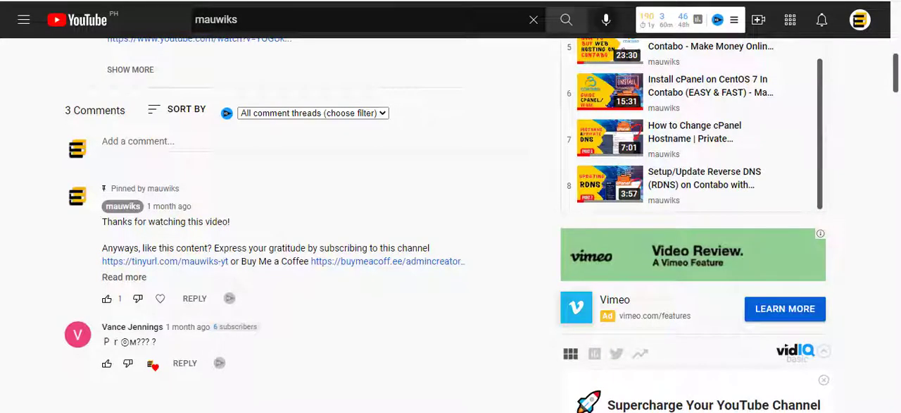
pyautogui.click(824, 30)
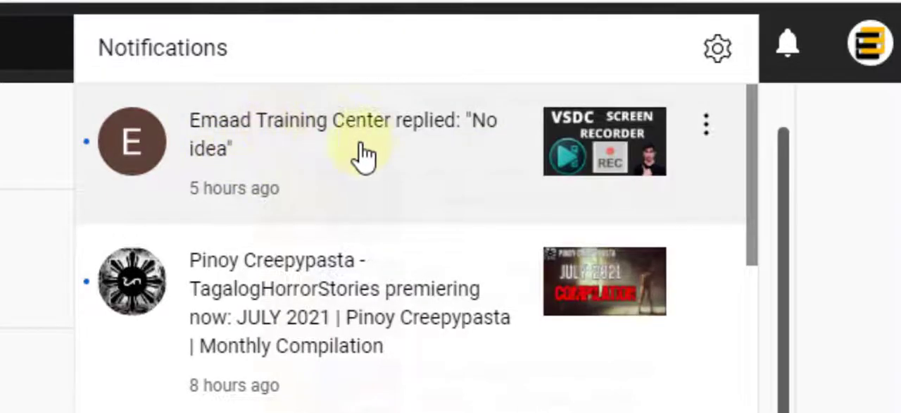
pyautogui.scroll(-3, 438, 324)
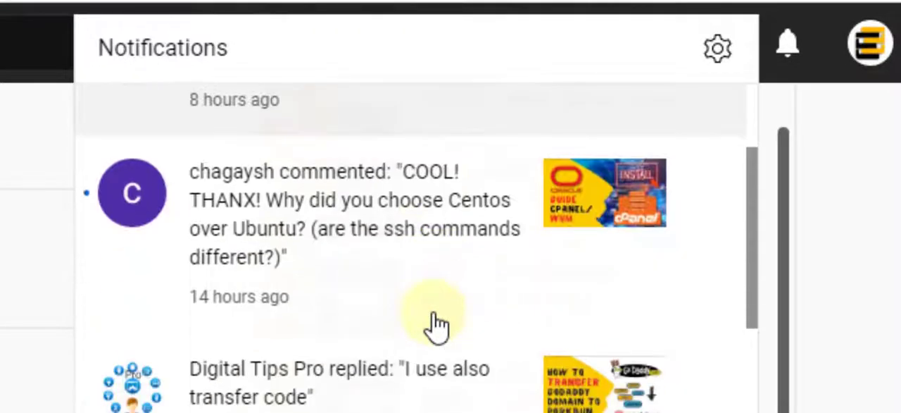
pyautogui.scroll(-2, 434, 325)
pyautogui.scroll(2, 409, 313)
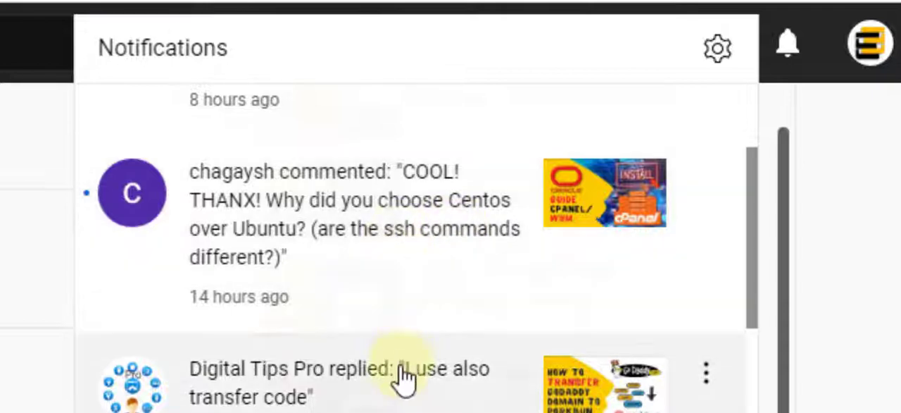
pyautogui.scroll(-2, 398, 377)
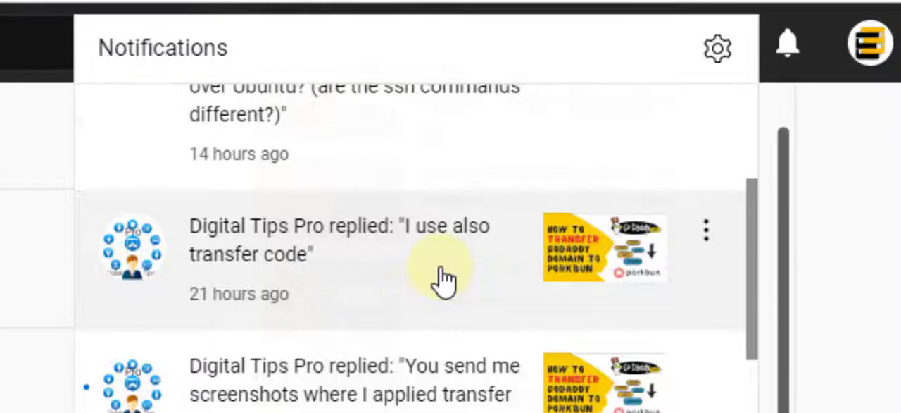
pyautogui.scroll(-5, 442, 279)
pyautogui.scroll(-10, 442, 279)
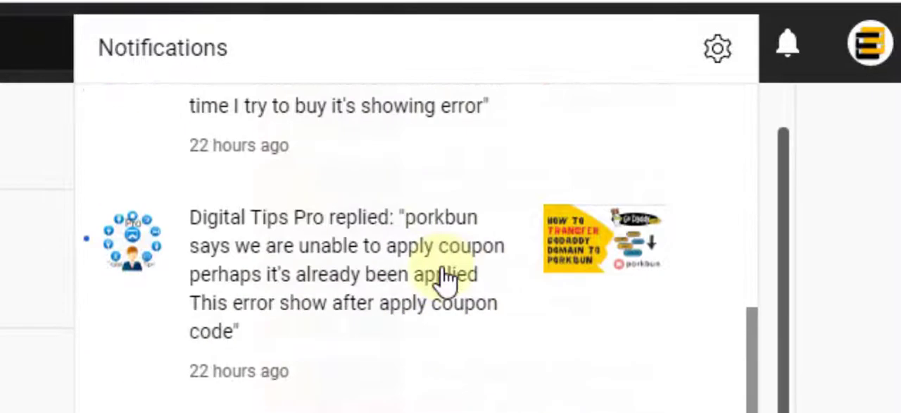
pyautogui.scroll(-9, 448, 331)
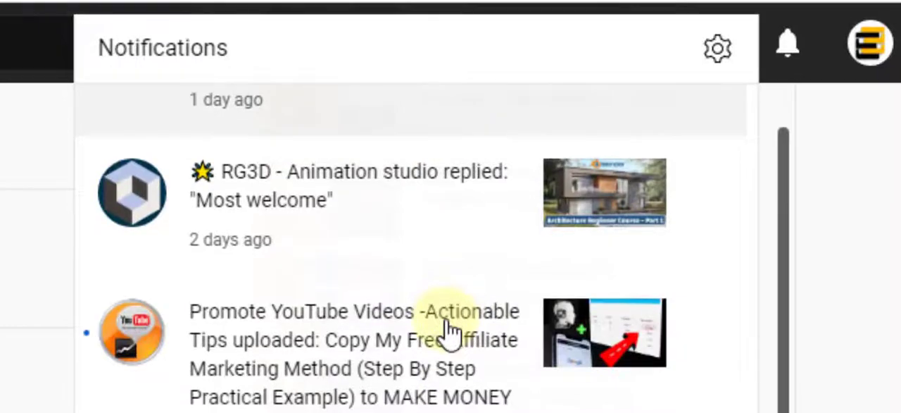
pyautogui.scroll(-8, 448, 331)
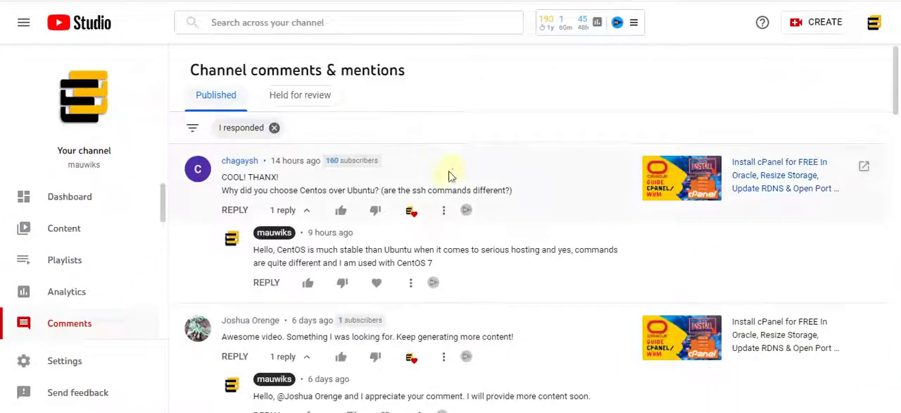
# Read the viewer comments filtered by "I responded" on YouTube Studio's Channel comments & mentions page
pyautogui.scroll(-3, 450, 173)
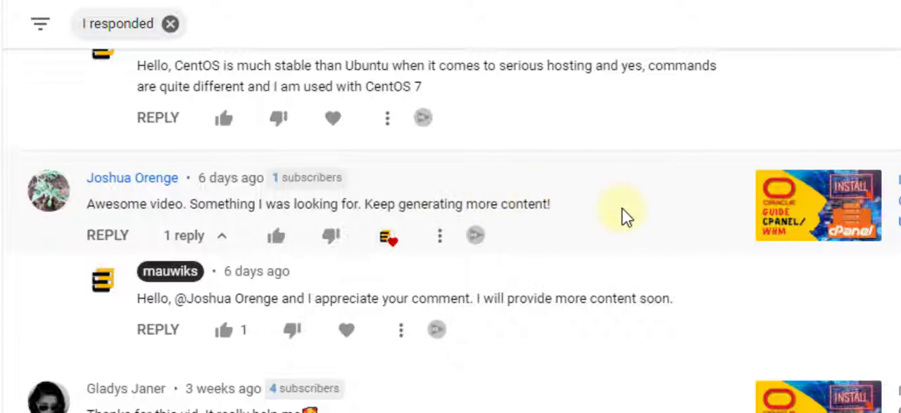
pyautogui.scroll(-2, 620, 216)
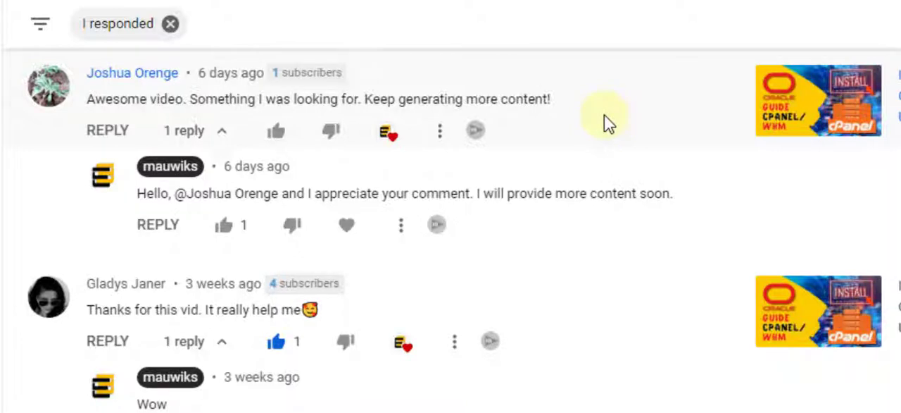
# Read the older responded-to comments and replies on the cPanel installation and Make Money Online videos
pyautogui.scroll(-2, 594, 161)
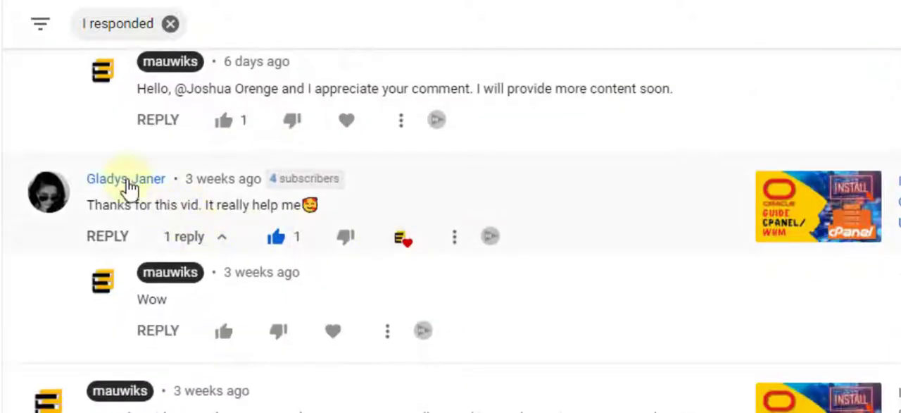
pyautogui.scroll(-8, 379, 227)
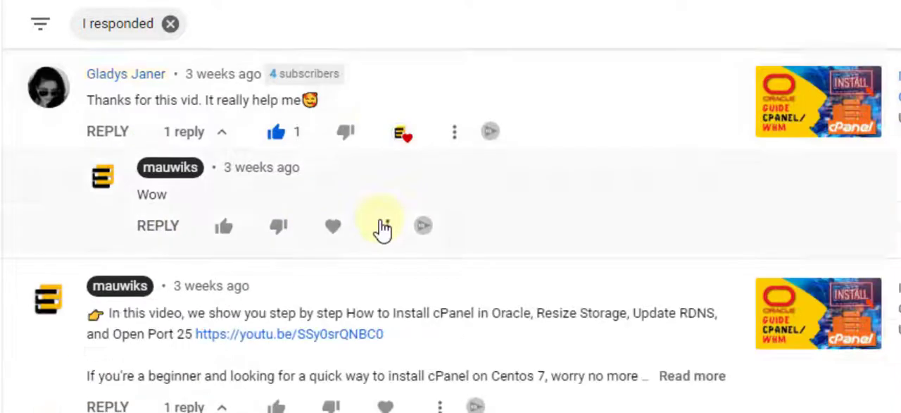
pyautogui.scroll(-2, 378, 239)
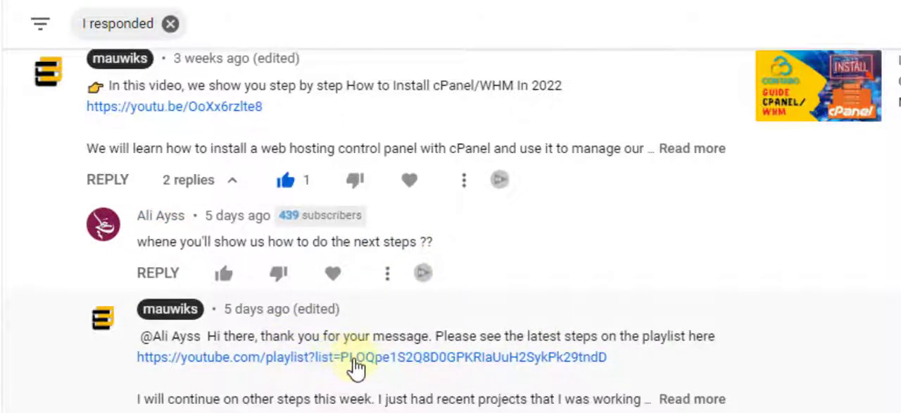
pyautogui.scroll(-1, 454, 313)
pyautogui.scroll(-2, 454, 312)
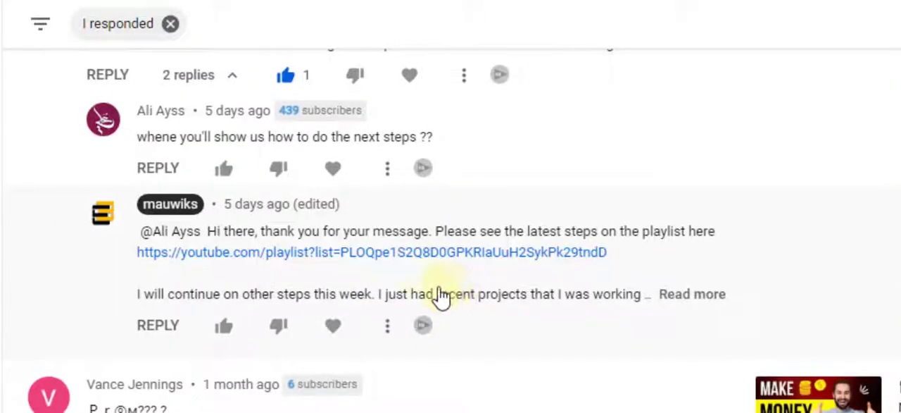
pyautogui.scroll(-3, 398, 362)
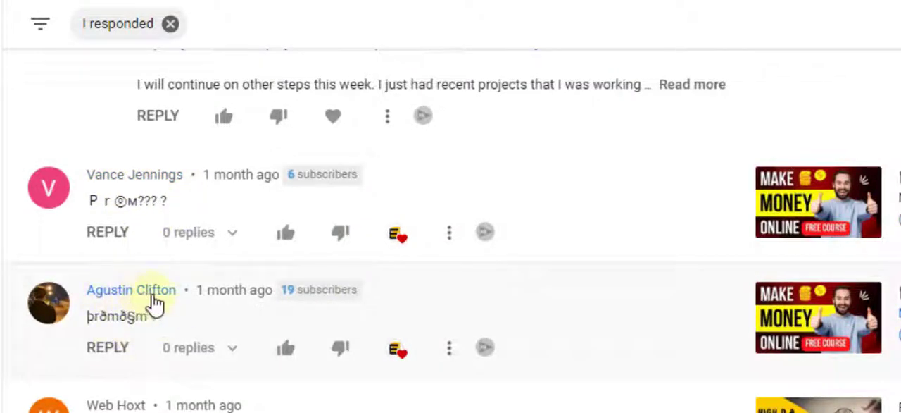
pyautogui.scroll(-2, 211, 306)
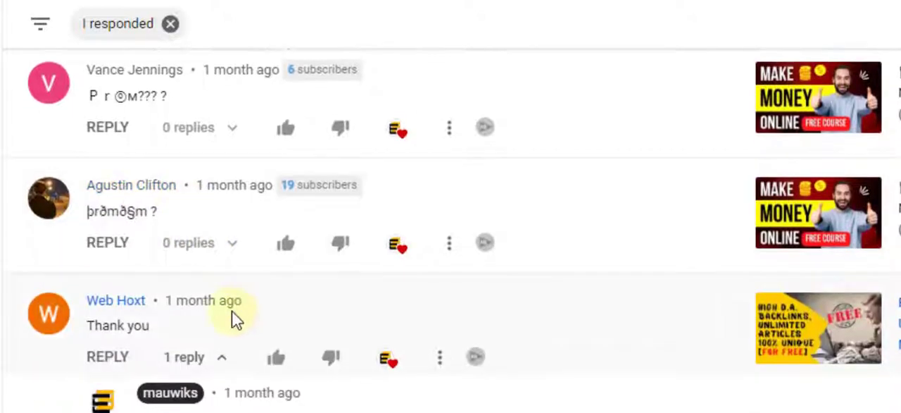
# Examine the comment threads on the GoDaddy-to-Porkbun domain transfer and Cloudflare setup videos, including the coupon and transfer code exchange
pyautogui.scroll(-4, 236, 318)
pyautogui.scroll(-2, 260, 258)
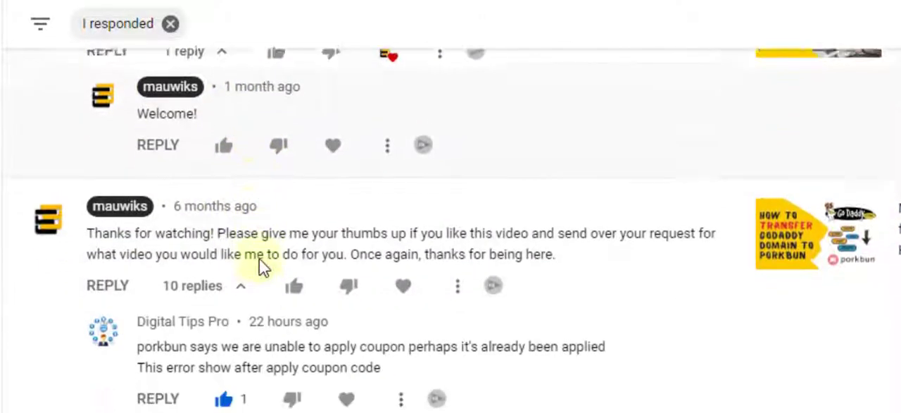
pyautogui.scroll(-2, 259, 258)
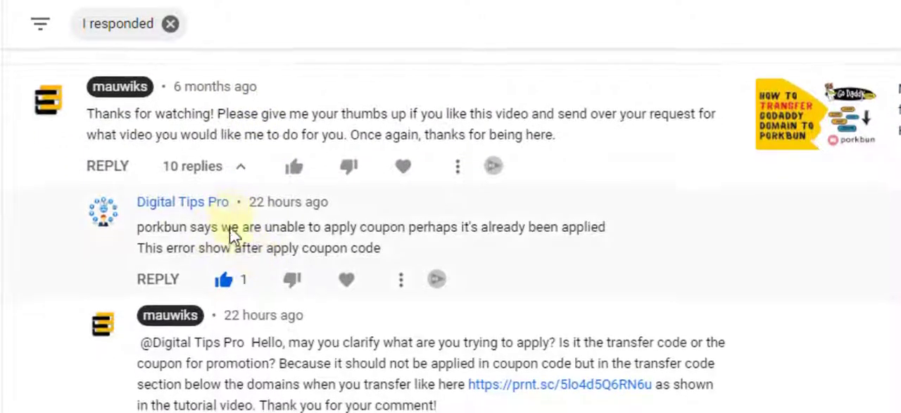
pyautogui.scroll(-2, 232, 239)
pyautogui.scroll(-6, 519, 211)
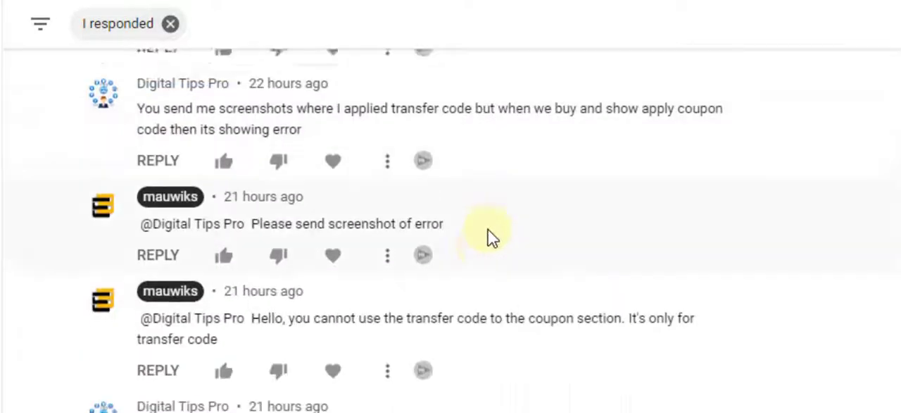
pyautogui.scroll(-10, 489, 237)
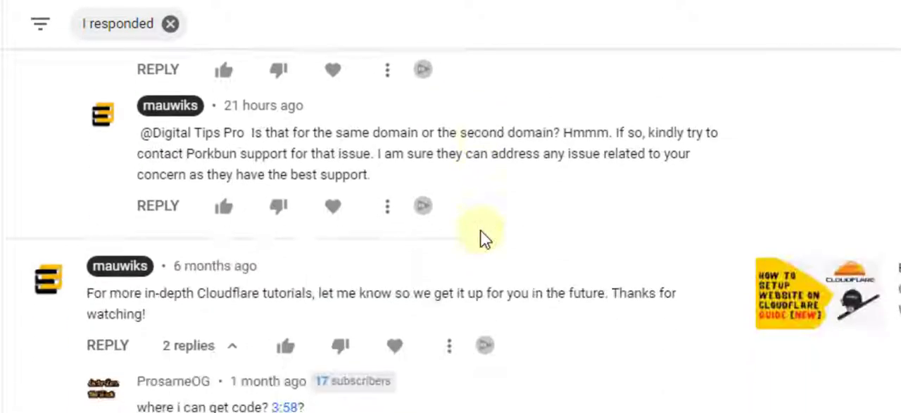
pyautogui.scroll(-1, 416, 243)
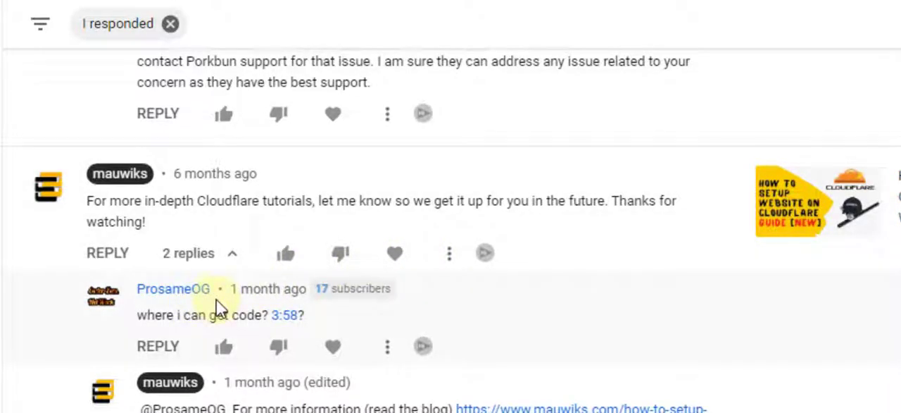
pyautogui.scroll(5, 217, 308)
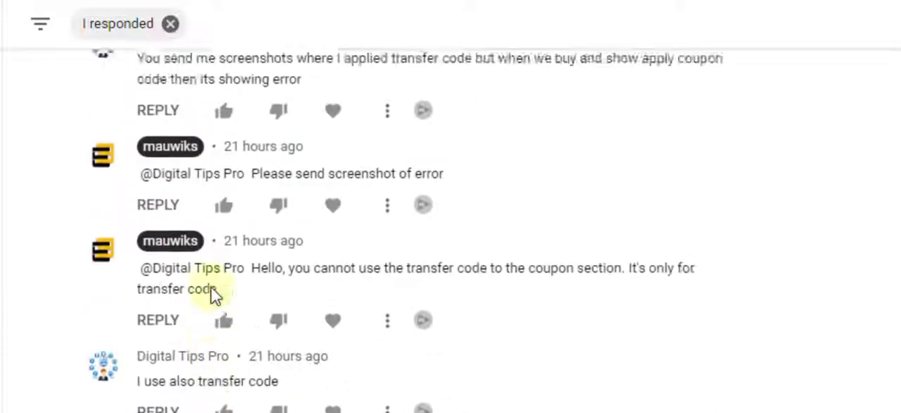
pyautogui.scroll(5, 214, 294)
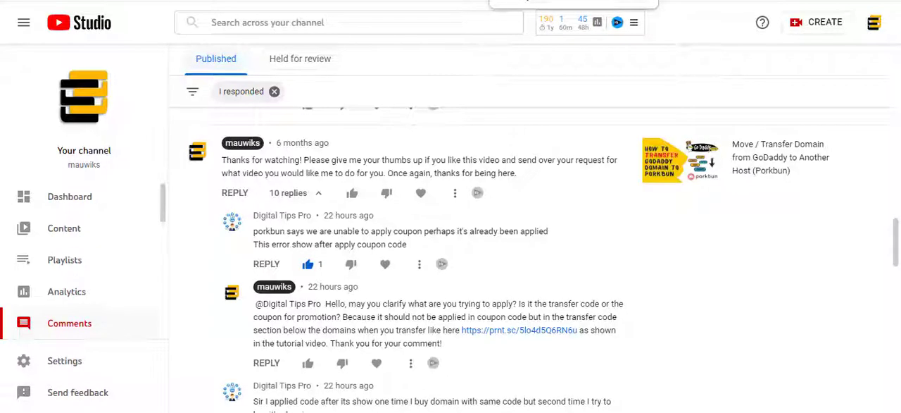
# Switch to the Notepad Google Doc to review the tasks after Setup Hostname SSL, and return to YouTube Studio's comments
pyautogui.hotkey('ctrl', 'Tab')
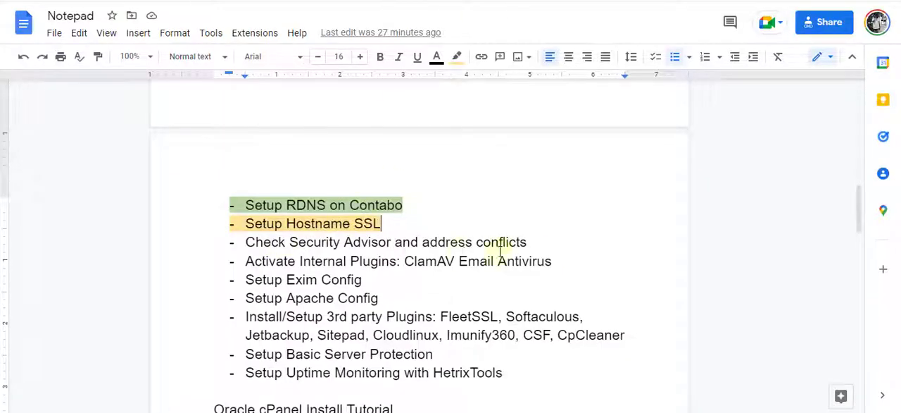
pyautogui.scroll(-2, 547, 264)
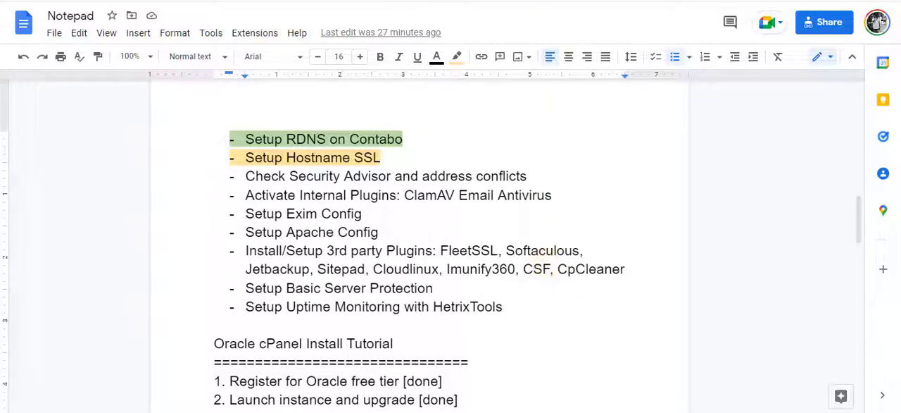
pyautogui.hotkey('ctrl', 'shift', 'Tab')
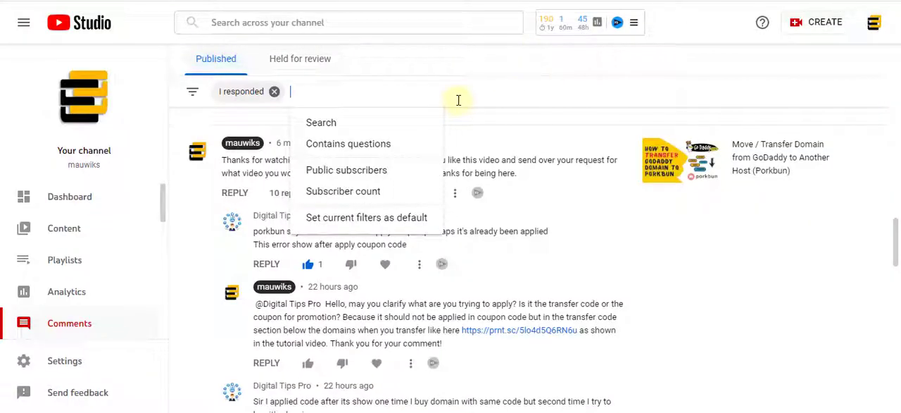